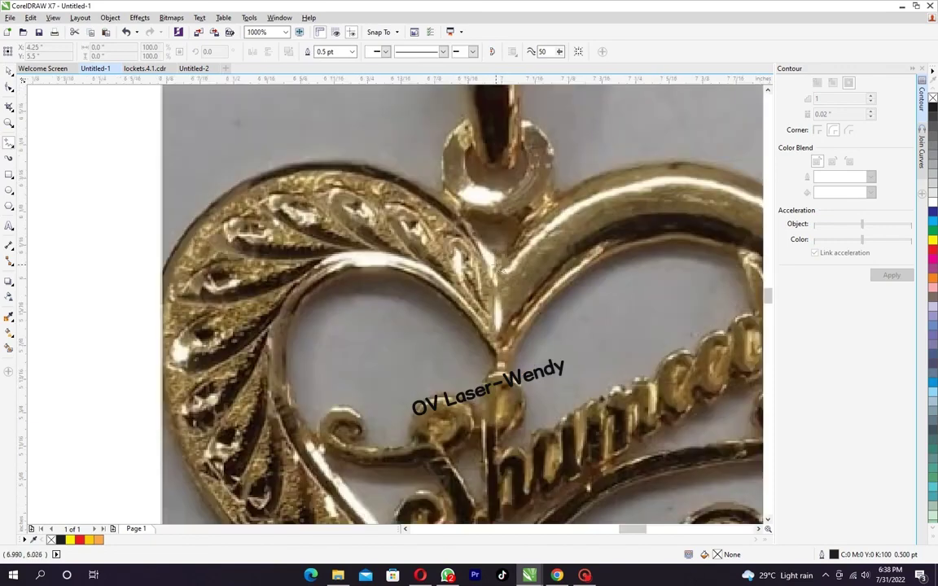
Step: Start a straight-segment outline at the heart's top notch and take it around the left lobe's outer edge to the bottom tip
{"action": "left_click", "coordinate": [498, 263]}
{"action": "left_click_drag", "start_coordinate": [242, 192], "coordinate": [258, 135]}
{"action": "double_click", "coordinate": [190, 183]}
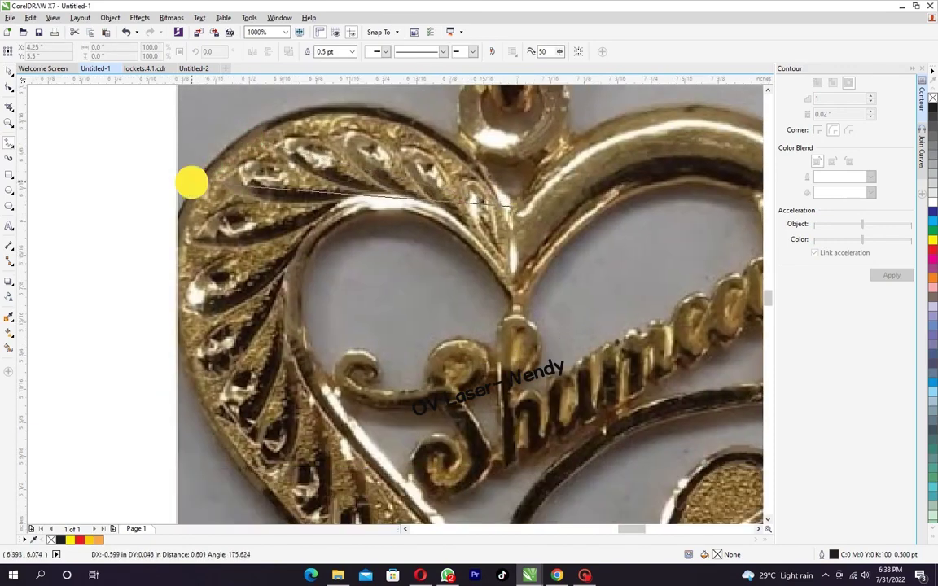
{"action": "left_click_drag", "start_coordinate": [268, 508], "coordinate": [322, 358]}
{"action": "left_click_drag", "start_coordinate": [314, 404], "coordinate": [314, 403]}
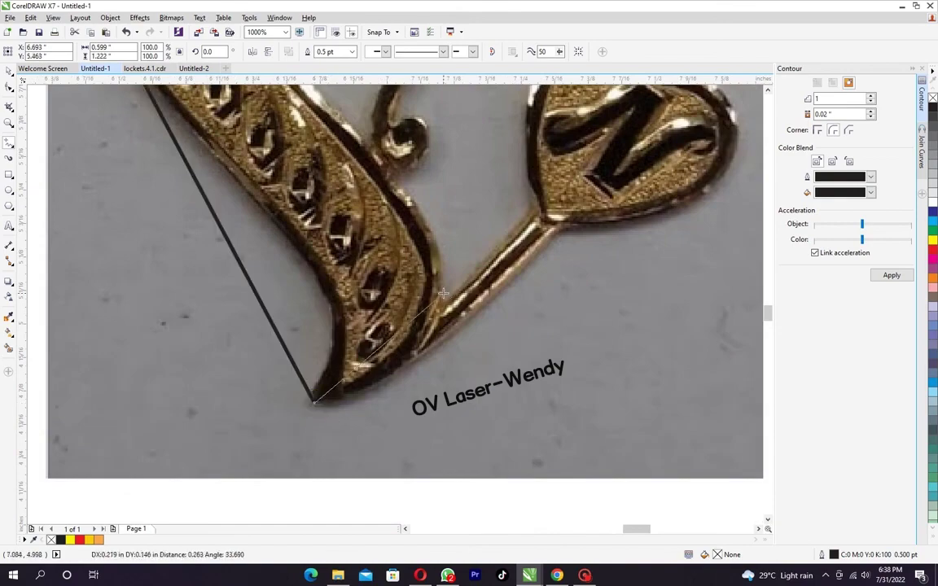
Step: Continue the outline from the bottom tip up the left band's inner edge to the inner notch and across the right lobe's inner edge
{"action": "left_click", "coordinate": [441, 310]}
{"action": "left_click_drag", "start_coordinate": [311, 163], "coordinate": [439, 425]}
{"action": "left_click", "coordinate": [334, 297]}
{"action": "left_click_drag", "start_coordinate": [335, 295], "coordinate": [424, 161]}
{"action": "left_click", "coordinate": [529, 223]}
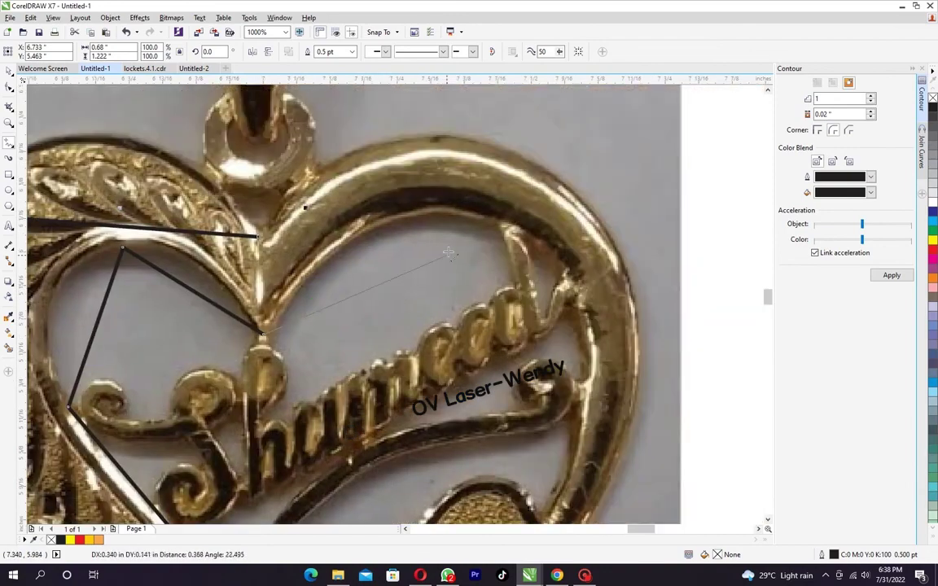
Step: Extend the outline from the right lobe's inner edge down to the stem's junction with the left band and its lower corner
{"action": "scroll", "coordinate": [470, 219], "scroll_direction": "down", "scroll_amount": 8}
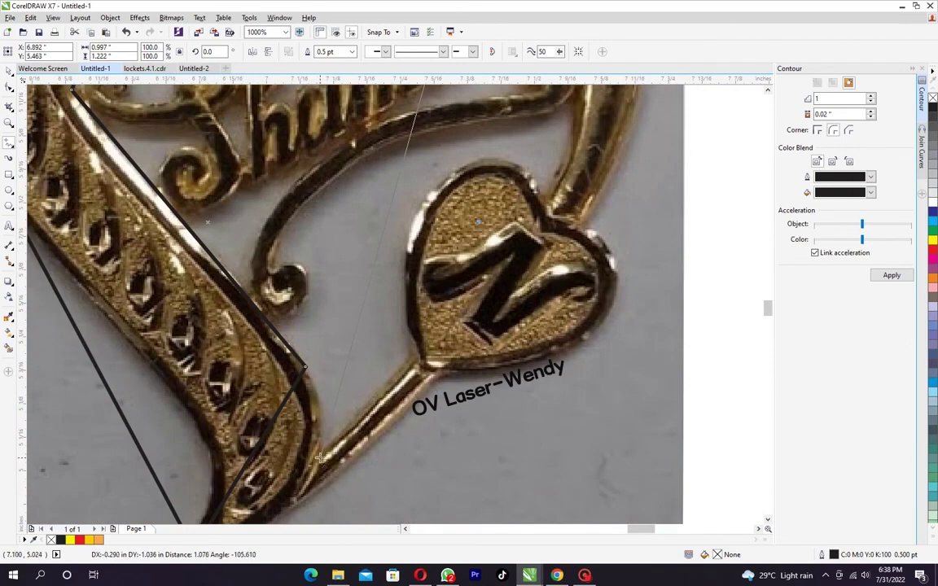
{"action": "left_click", "coordinate": [313, 458]}
{"action": "scroll", "coordinate": [289, 452], "scroll_direction": "up", "scroll_amount": 2}
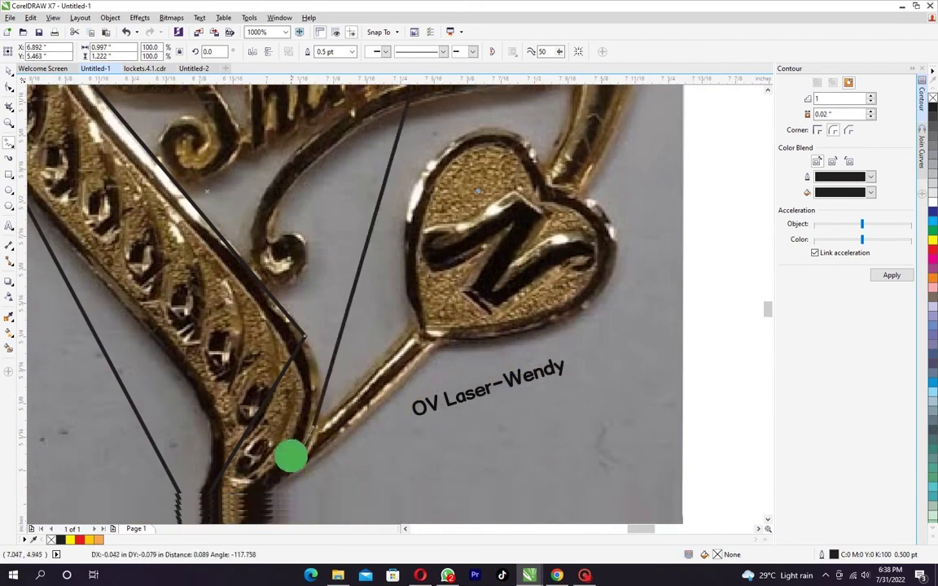
{"action": "left_click", "coordinate": [288, 447]}
{"action": "scroll", "coordinate": [293, 439], "scroll_direction": "down", "scroll_amount": 2}
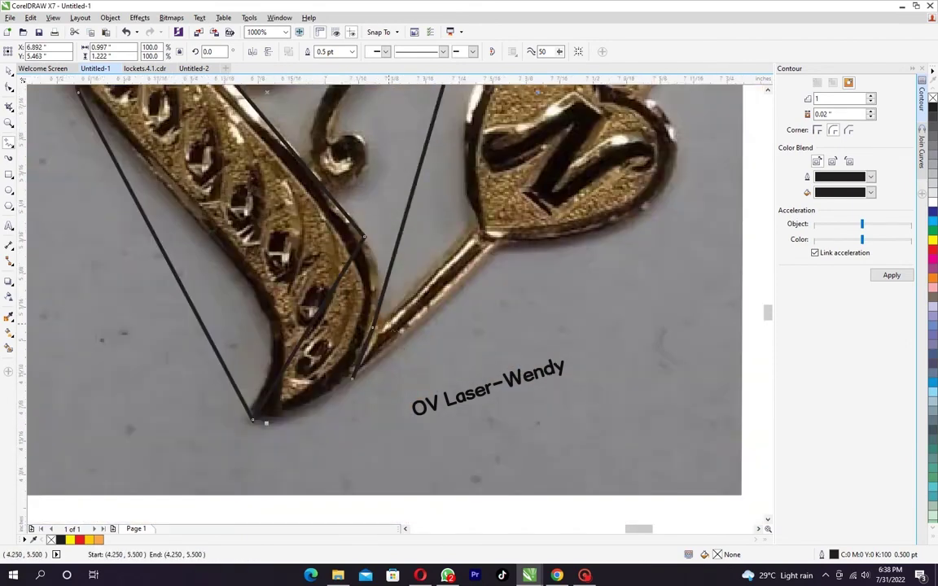
Step: Run the outline along the stem and the right lobe's outer edge, closing it at the top notch
{"action": "left_click_drag", "start_coordinate": [661, 151], "coordinate": [458, 353]}
{"action": "left_click", "coordinate": [454, 259]}
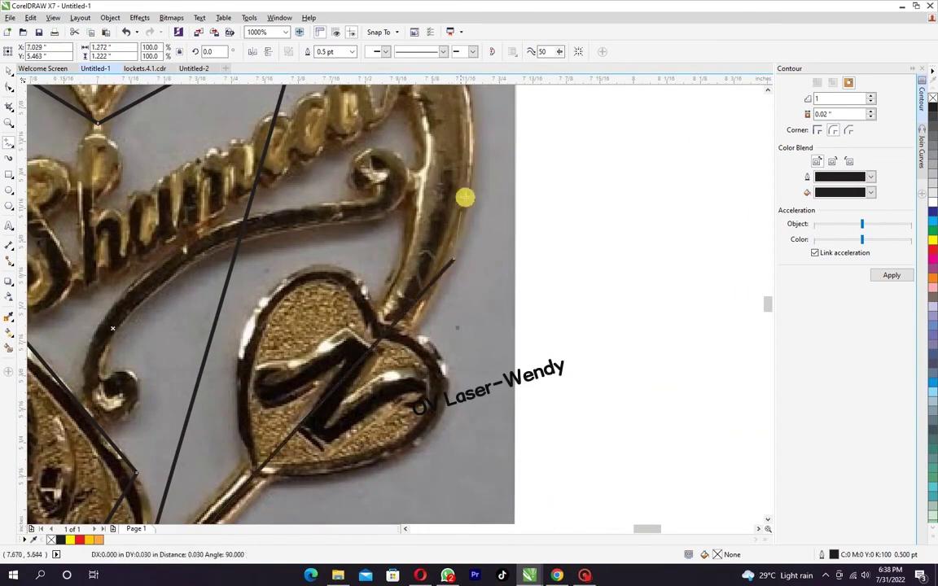
{"action": "scroll", "coordinate": [494, 341], "scroll_direction": "up", "scroll_amount": 5}
{"action": "scroll", "coordinate": [494, 341], "scroll_direction": "left", "scroll_amount": 1}
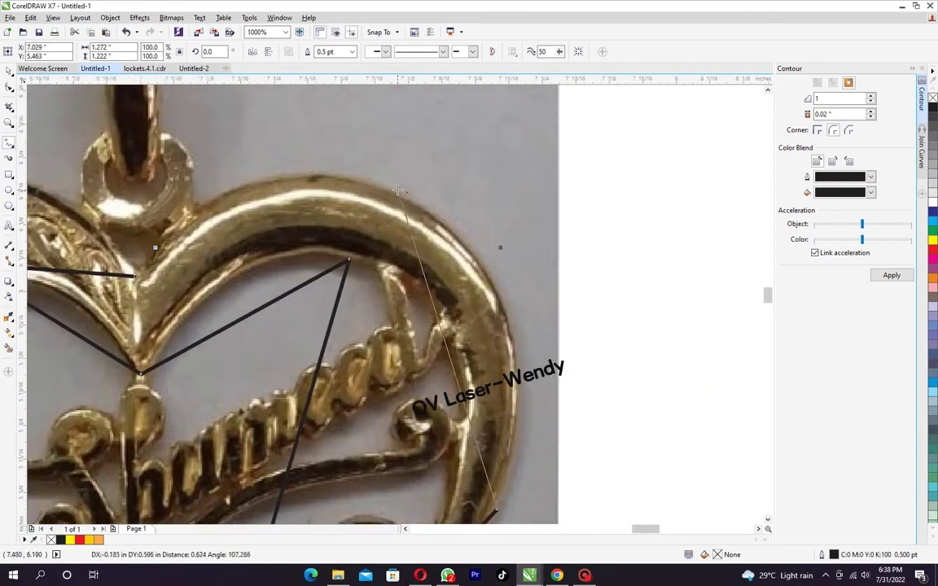
{"action": "left_click", "coordinate": [397, 189]}
{"action": "scroll", "coordinate": [351, 216], "scroll_direction": "up", "scroll_amount": 2}
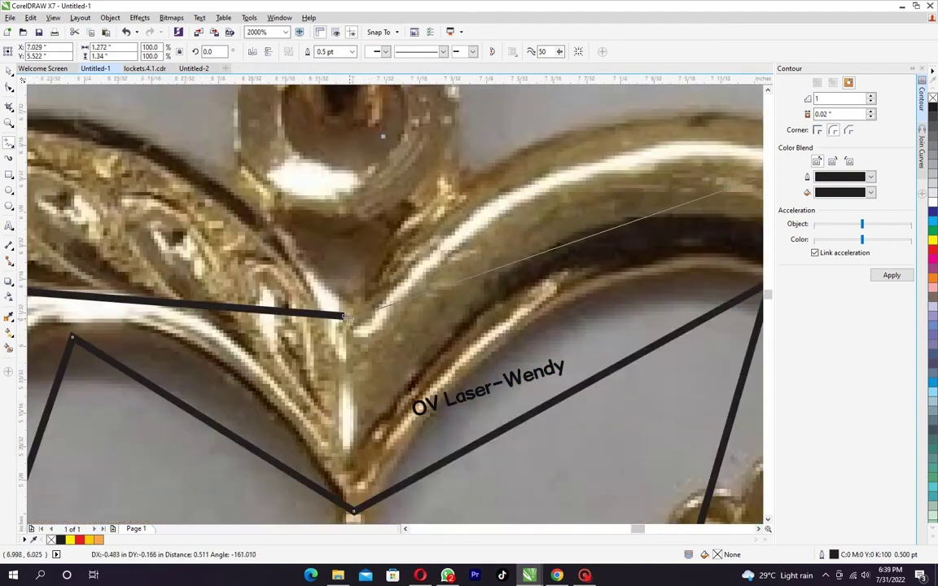
{"action": "left_click", "coordinate": [341, 312]}
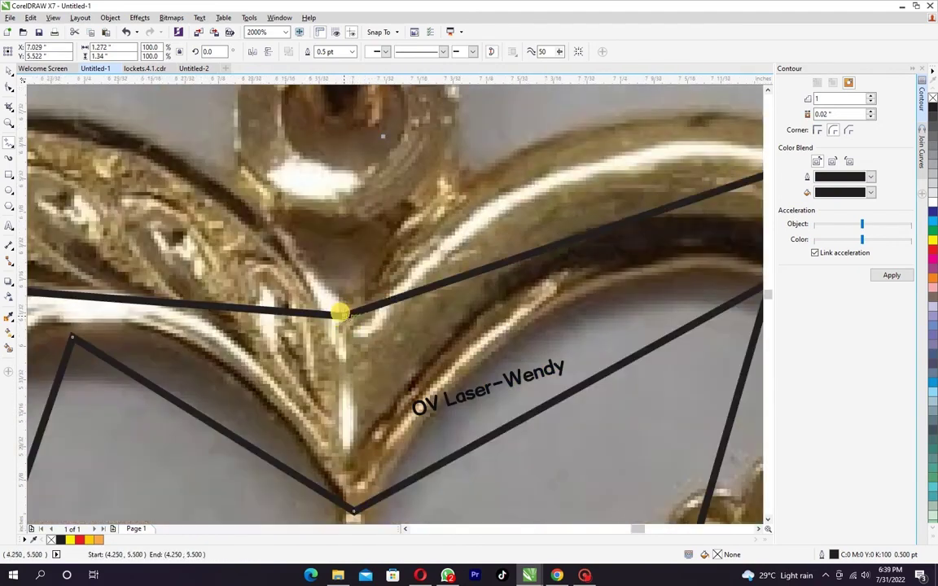
Step: Select all nodes of the traced heart outline and convert its straight segments to curves
{"action": "left_click", "coordinate": [9, 87]}
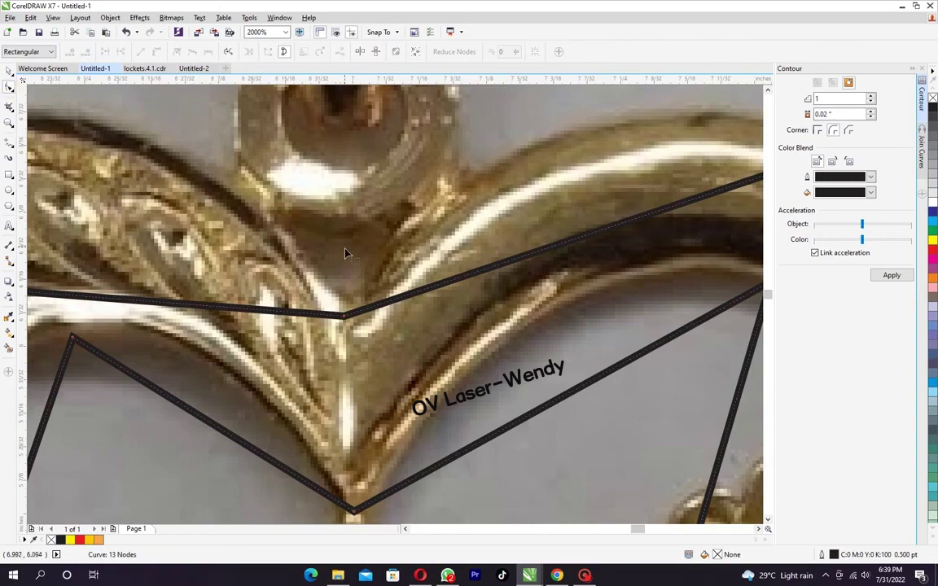
{"action": "scroll", "coordinate": [345, 253], "scroll_direction": "down", "scroll_amount": 2}
{"action": "scroll", "coordinate": [241, 184], "scroll_direction": "down", "scroll_amount": 1}
{"action": "left_click_drag", "start_coordinate": [177, 175], "coordinate": [389, 399]}
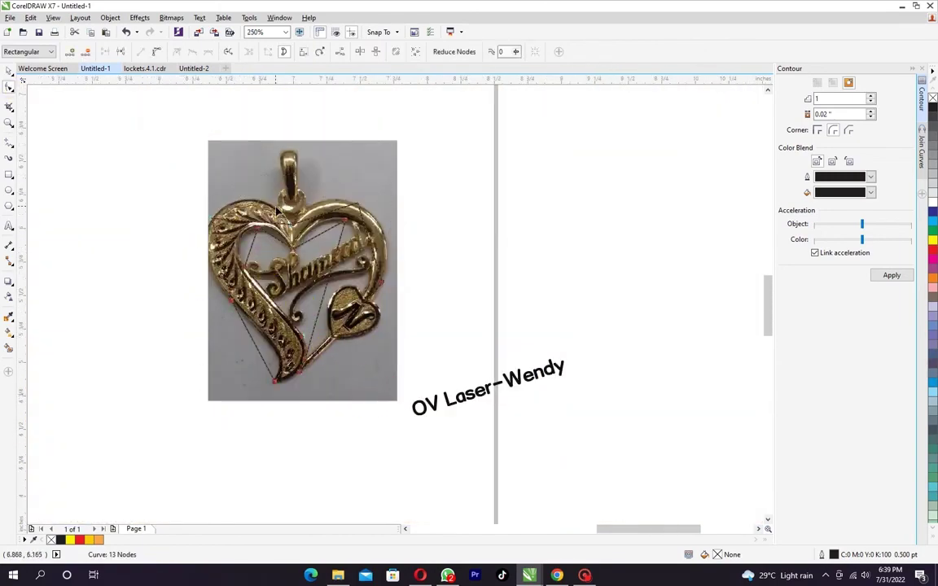
{"action": "scroll", "coordinate": [274, 200], "scroll_direction": "up", "scroll_amount": 4}
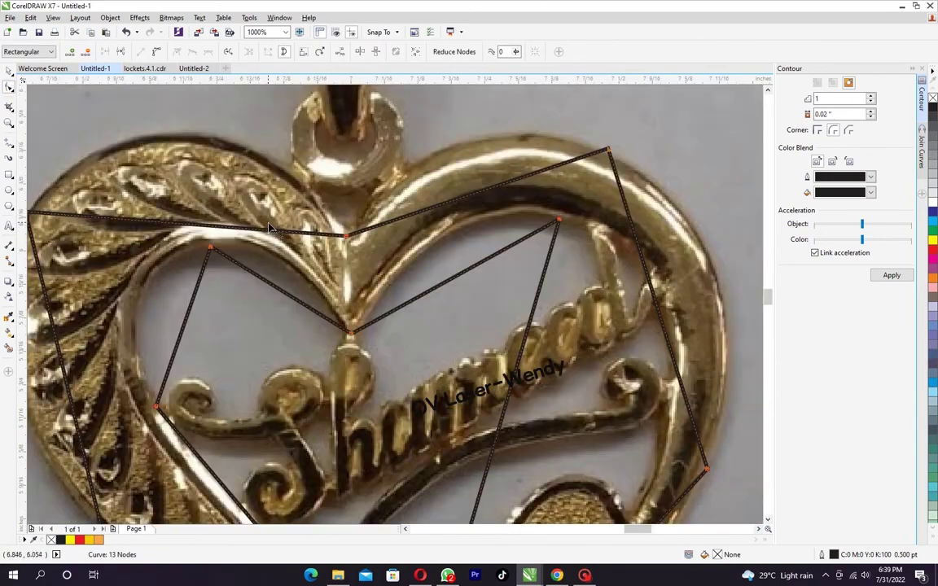
{"action": "left_click", "coordinate": [157, 50]}
Step: Bend the outer outline segments around the top and side of the left lobe to follow the pendant's edge
{"action": "mouse_move", "coordinate": [207, 202]}
{"action": "left_mouse_down"}
{"action": "mouse_move", "coordinate": [275, 236]}
{"action": "mouse_move", "coordinate": [271, 261]}
{"action": "mouse_move", "coordinate": [272, 176]}
{"action": "mouse_move", "coordinate": [385, 213]}
{"action": "mouse_move", "coordinate": [261, 180]}
{"action": "mouse_move", "coordinate": [358, 155]}
{"action": "left_mouse_up"}
{"action": "left_click_drag", "start_coordinate": [234, 176], "coordinate": [201, 163]}
{"action": "left_click", "coordinate": [218, 203]}
{"action": "left_click_drag", "start_coordinate": [154, 429], "coordinate": [229, 236]}
{"action": "scroll", "coordinate": [183, 223], "scroll_direction": "up", "scroll_amount": 1}
{"action": "left_click_drag", "start_coordinate": [133, 435], "coordinate": [121, 401]}
{"action": "left_click", "coordinate": [172, 375]}
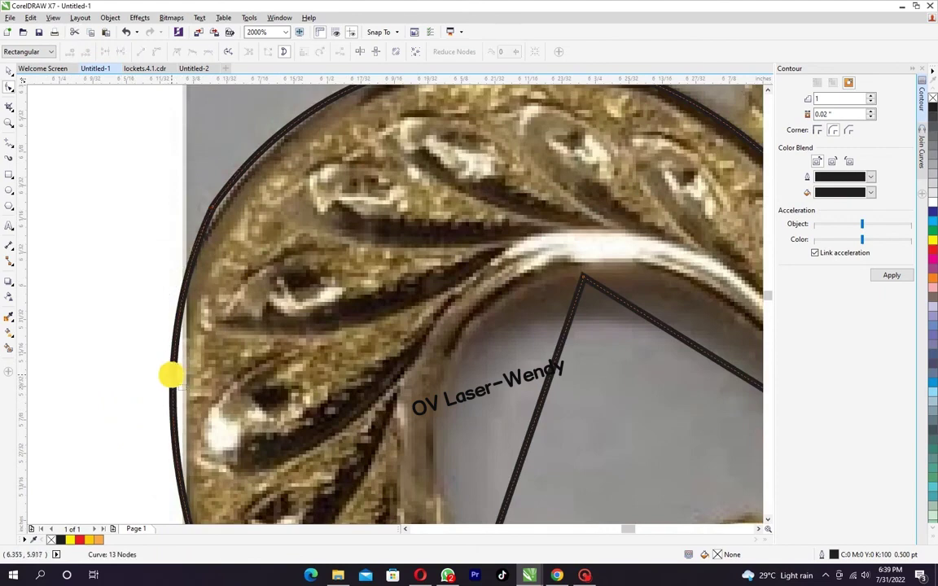
Step: Add two nodes on the left lobe's outer curve and adjust its nodes and handles to smooth the fit
{"action": "double_click", "coordinate": [175, 388]}
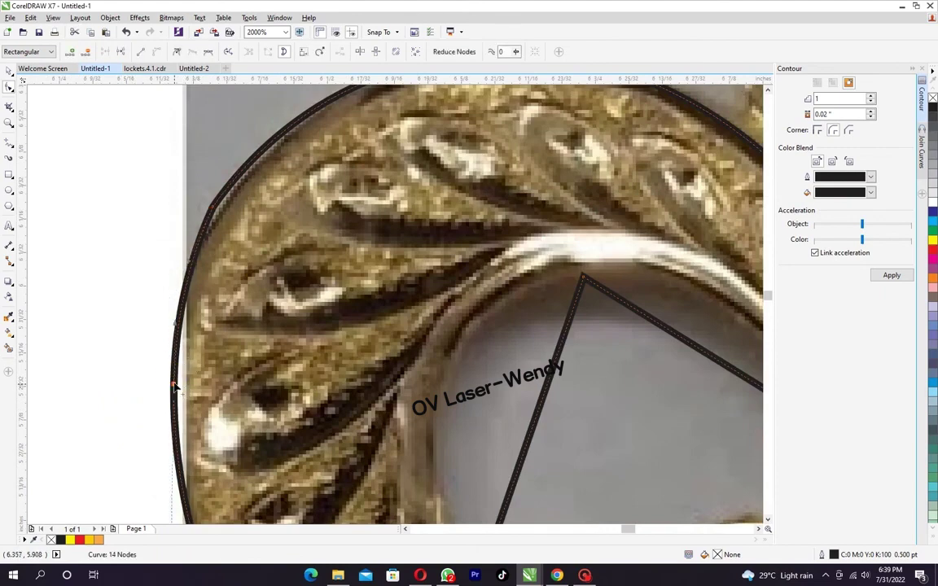
{"action": "scroll", "coordinate": [195, 267], "scroll_direction": "up", "scroll_amount": 2}
{"action": "left_click", "coordinate": [244, 207]}
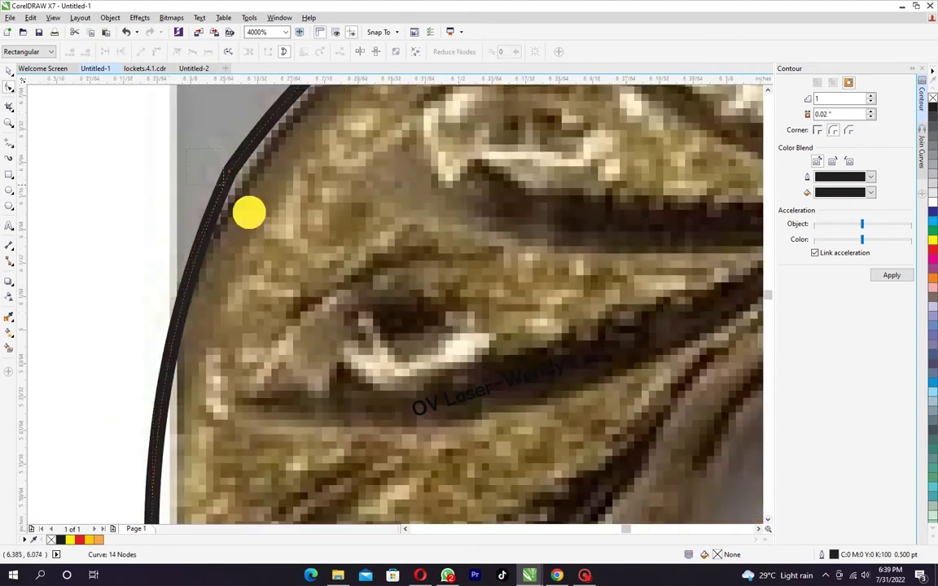
{"action": "scroll", "coordinate": [182, 291], "scroll_direction": "up", "scroll_amount": 2}
{"action": "left_click", "coordinate": [163, 268]}
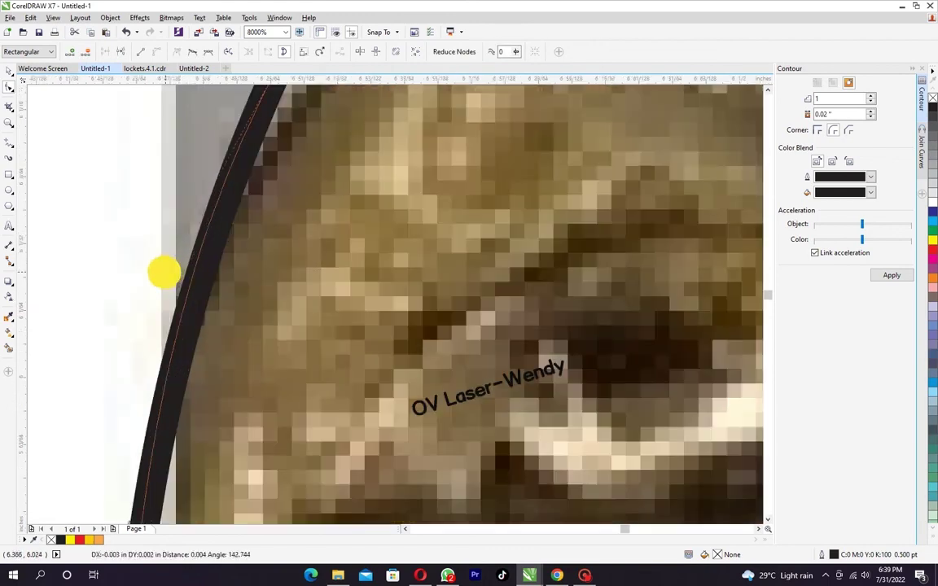
{"action": "scroll", "coordinate": [198, 314], "scroll_direction": "down", "scroll_amount": 2}
{"action": "left_click", "coordinate": [200, 330]}
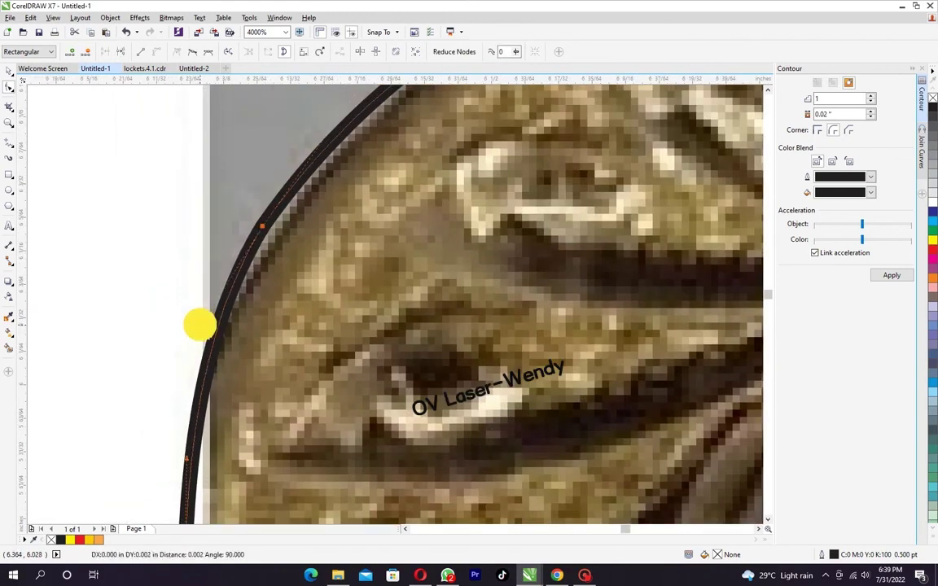
{"action": "scroll", "coordinate": [345, 282], "scroll_direction": "up", "scroll_amount": 3}
{"action": "left_click", "coordinate": [391, 266]}
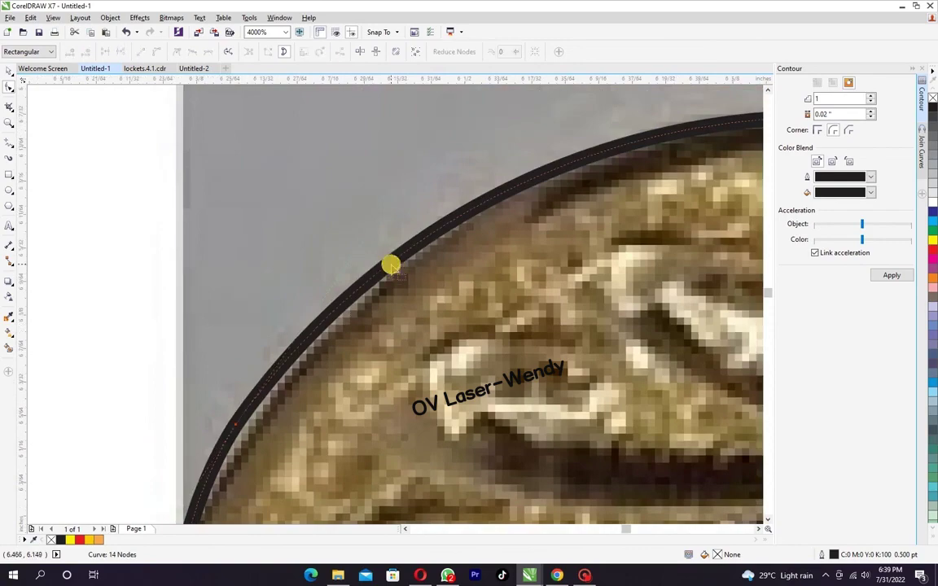
{"action": "scroll", "coordinate": [261, 370], "scroll_direction": "up", "scroll_amount": 2}
{"action": "left_click", "coordinate": [259, 364]}
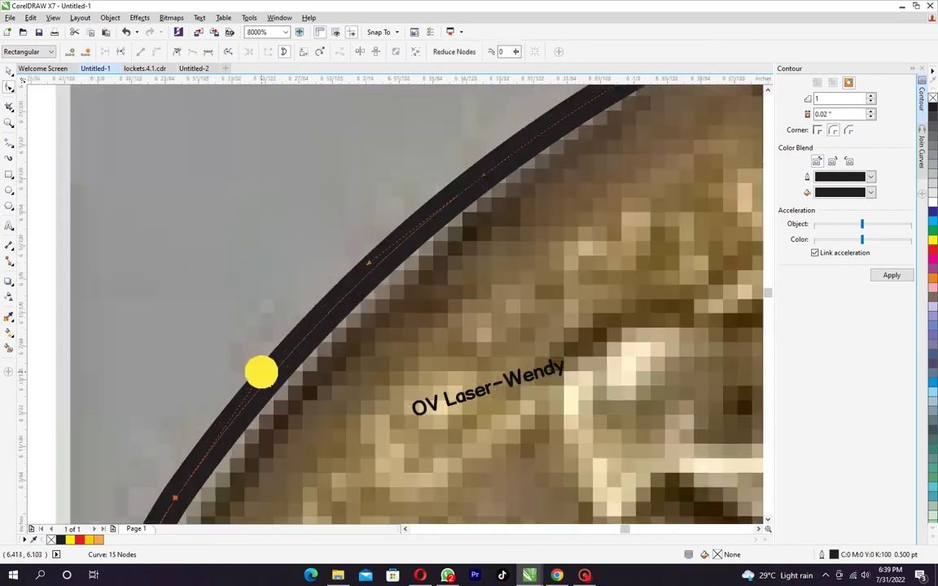
Step: Bend the lower outer segment of the left band so it follows the S-shaped edge down to the bottom tip
{"action": "scroll", "coordinate": [291, 306], "scroll_direction": "down", "scroll_amount": 1}
{"action": "scroll", "coordinate": [293, 253], "scroll_direction": "down", "scroll_amount": 1}
{"action": "left_click_drag", "start_coordinate": [285, 377], "coordinate": [312, 146]}
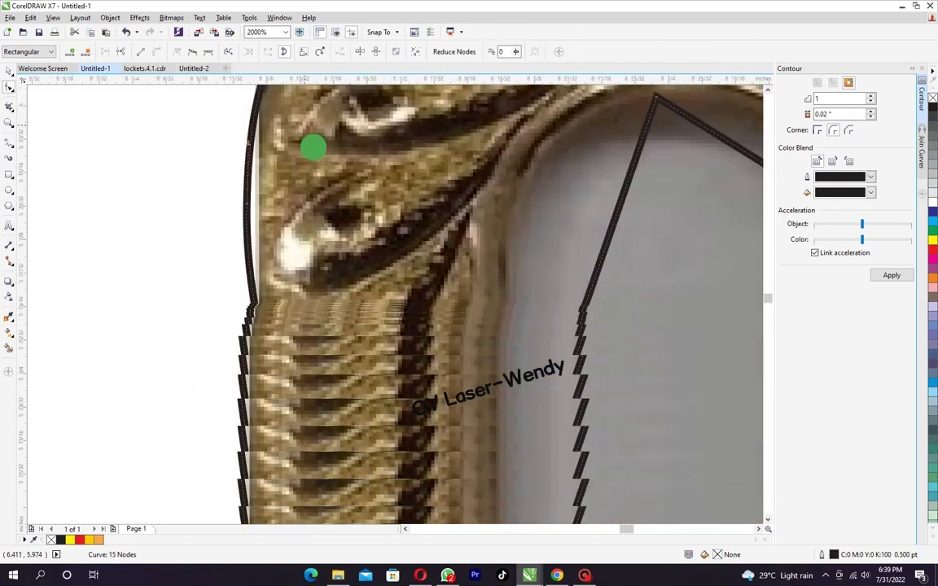
{"action": "left_click_drag", "start_coordinate": [329, 353], "coordinate": [332, 127]}
{"action": "left_click_drag", "start_coordinate": [383, 326], "coordinate": [295, 155]}
{"action": "left_click_drag", "start_coordinate": [353, 295], "coordinate": [235, 137]}
{"action": "scroll", "coordinate": [286, 272], "scroll_direction": "down", "scroll_amount": 1}
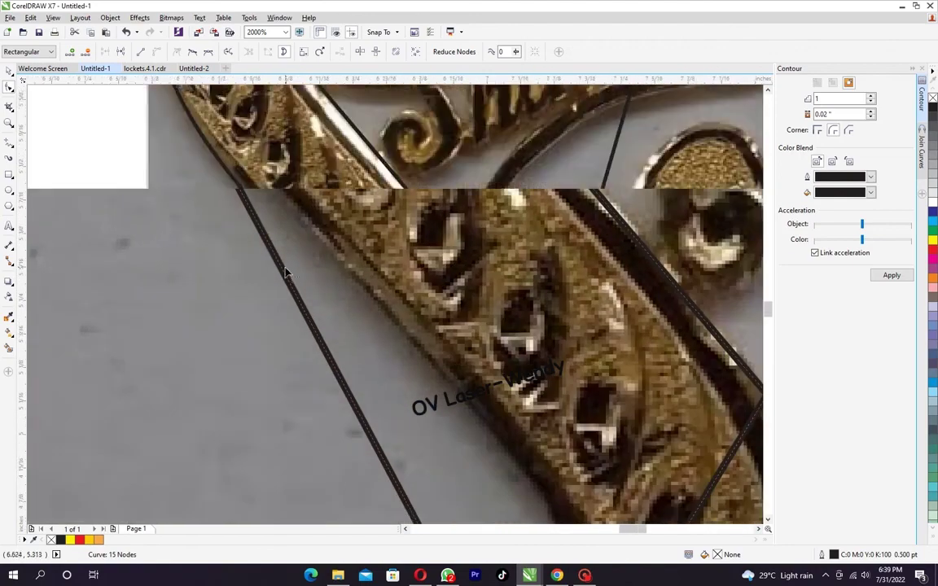
{"action": "mouse_move", "coordinate": [360, 387]}
{"action": "left_mouse_down"}
{"action": "mouse_move", "coordinate": [326, 364]}
{"action": "mouse_move", "coordinate": [377, 374]}
{"action": "mouse_move", "coordinate": [375, 383]}
{"action": "left_mouse_up"}
{"action": "left_click", "coordinate": [379, 486]}
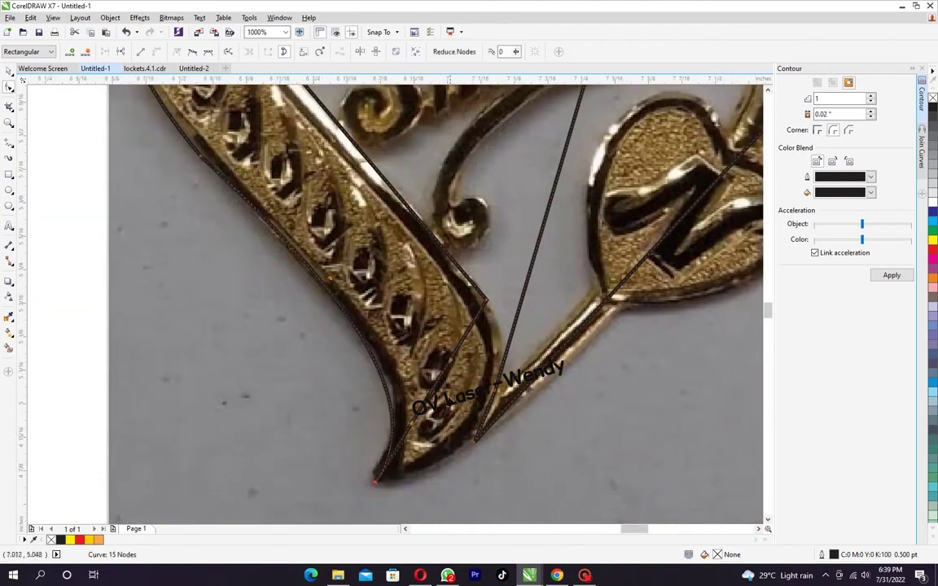
Step: Refine the left band's lower outer curve by reshaping it, adding nodes higher up and deleting the surplus node midway
{"action": "left_click_drag", "start_coordinate": [356, 274], "coordinate": [366, 315]}
{"action": "left_click_drag", "start_coordinate": [371, 301], "coordinate": [401, 329]}
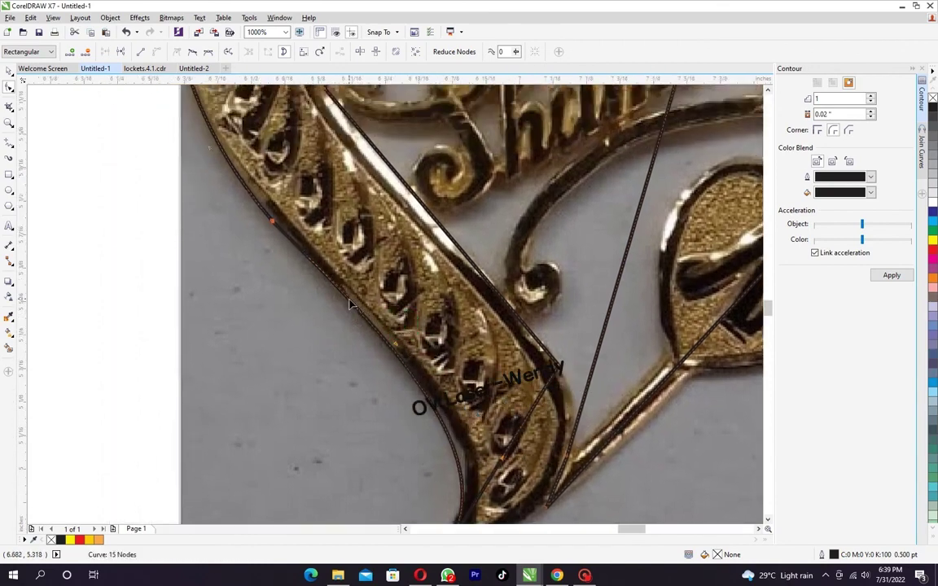
{"action": "double_click", "coordinate": [199, 104]}
{"action": "right_click", "coordinate": [275, 229]}
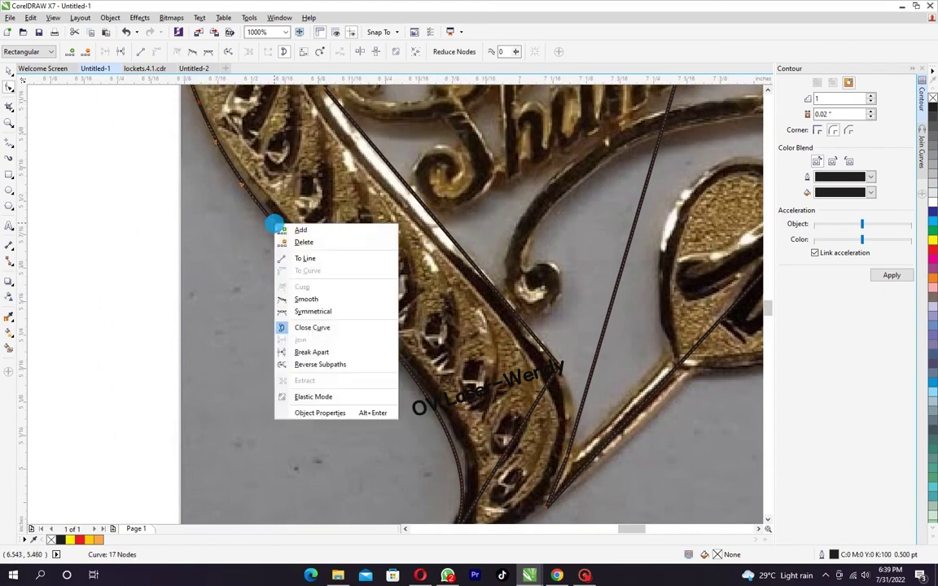
{"action": "left_click", "coordinate": [303, 243]}
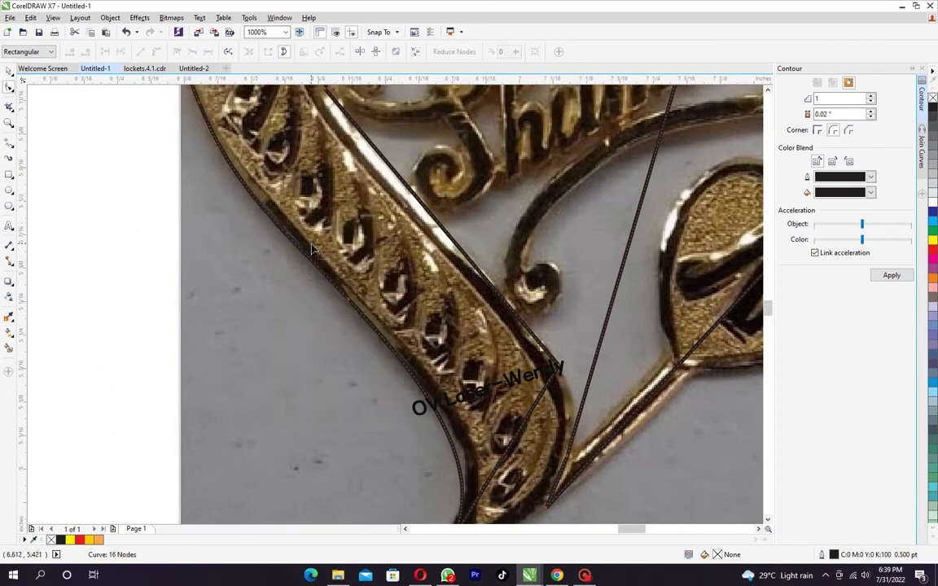
Step: Curve the outline from the bottom tip to the stem and along the band's inner edge above the stem
{"action": "scroll", "coordinate": [368, 292], "scroll_direction": "down", "scroll_amount": 1}
{"action": "scroll", "coordinate": [422, 358], "scroll_direction": "up", "scroll_amount": 1}
{"action": "left_click_drag", "start_coordinate": [462, 379], "coordinate": [395, 176]}
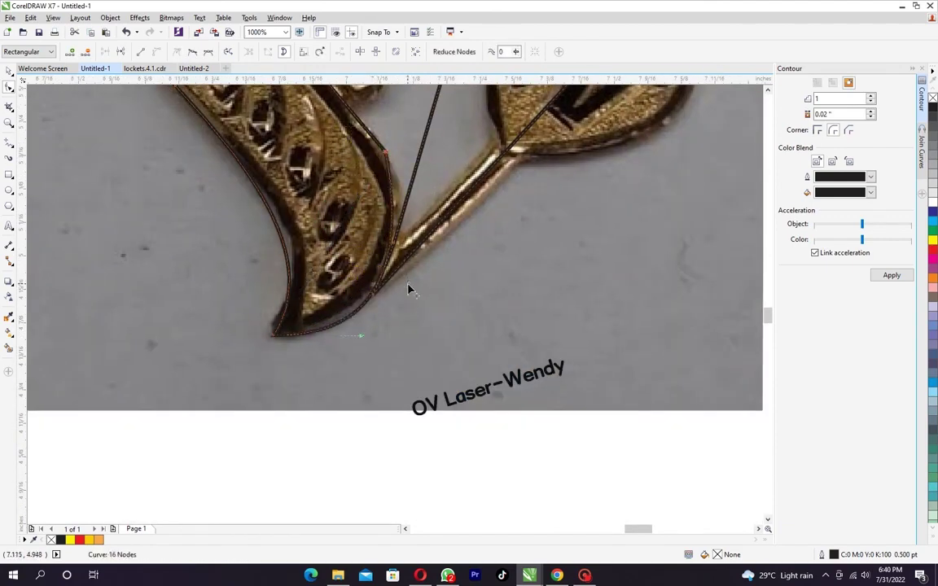
{"action": "left_click_drag", "start_coordinate": [407, 282], "coordinate": [425, 251]}
{"action": "scroll", "coordinate": [417, 262], "scroll_direction": "up", "scroll_amount": 3}
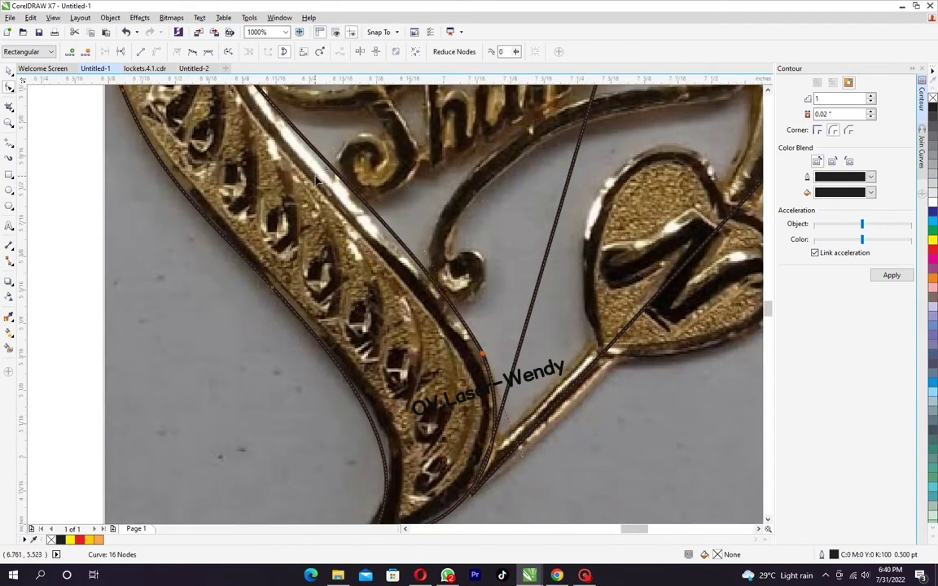
Step: Bend the left band's long inner segment and the side of the left inner lobe to match the photo
{"action": "left_click_drag", "start_coordinate": [326, 175], "coordinate": [319, 173]}
{"action": "scroll", "coordinate": [351, 282], "scroll_direction": "down", "scroll_amount": 4}
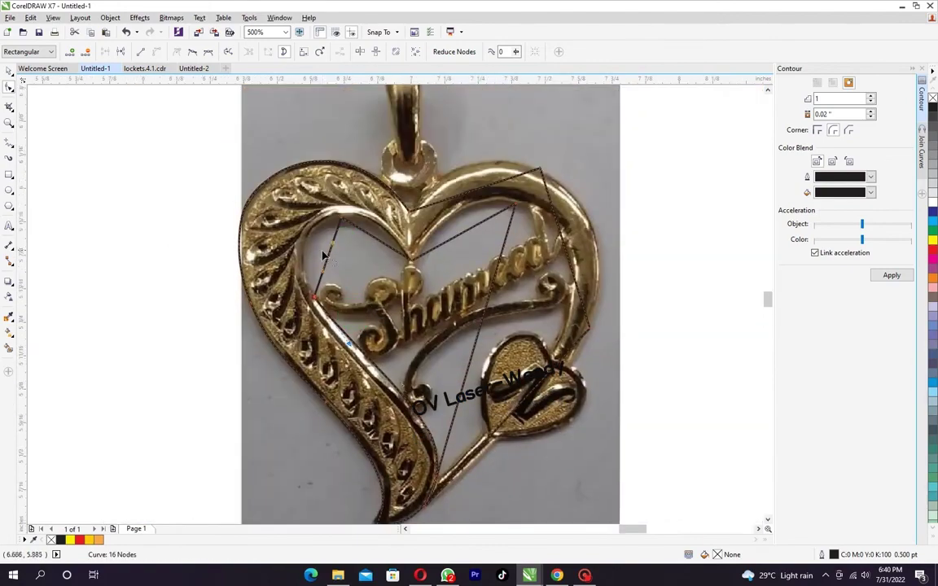
{"action": "scroll", "coordinate": [302, 242], "scroll_direction": "up", "scroll_amount": 5}
{"action": "left_click_drag", "start_coordinate": [324, 263], "coordinate": [330, 161]}
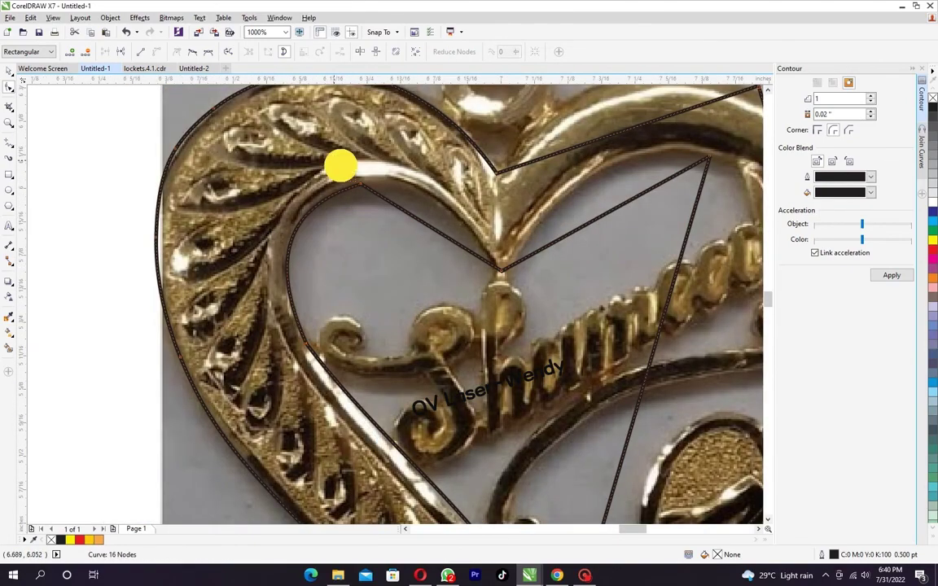
Step: Fine-tune the nodes and handles on the side of the left inner lobe to fit its rim
{"action": "left_click", "coordinate": [292, 202]}
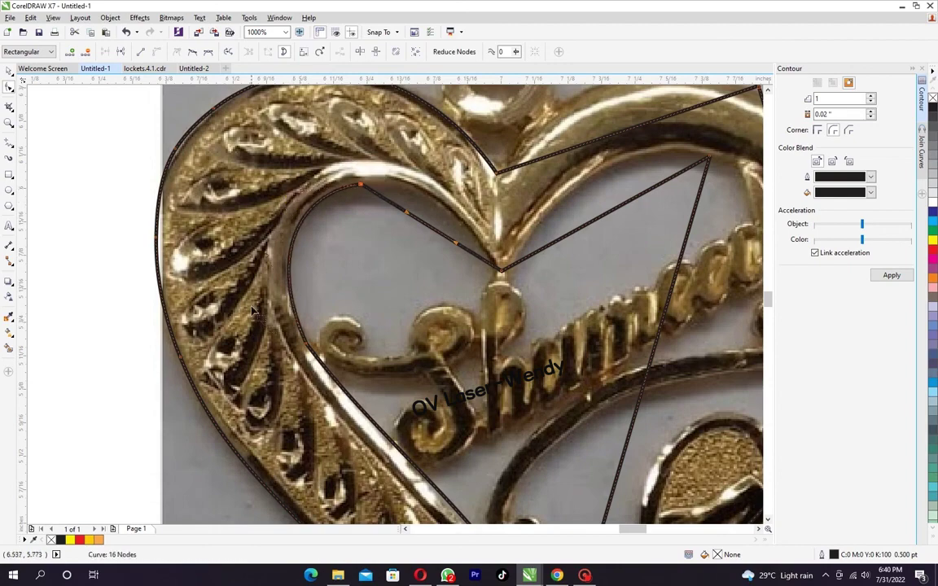
{"action": "scroll", "coordinate": [254, 312], "scroll_direction": "up", "scroll_amount": 1}
{"action": "left_click", "coordinate": [278, 201]}
{"action": "left_click_drag", "start_coordinate": [268, 222], "coordinate": [267, 224]}
{"action": "scroll", "coordinate": [303, 252], "scroll_direction": "down", "scroll_amount": 2}
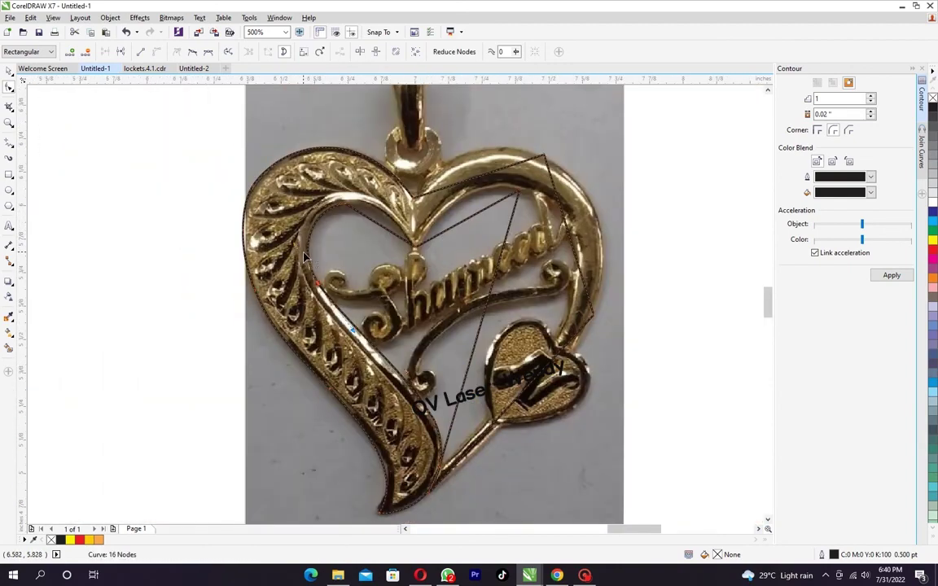
{"action": "scroll", "coordinate": [335, 213], "scroll_direction": "up", "scroll_amount": 1}
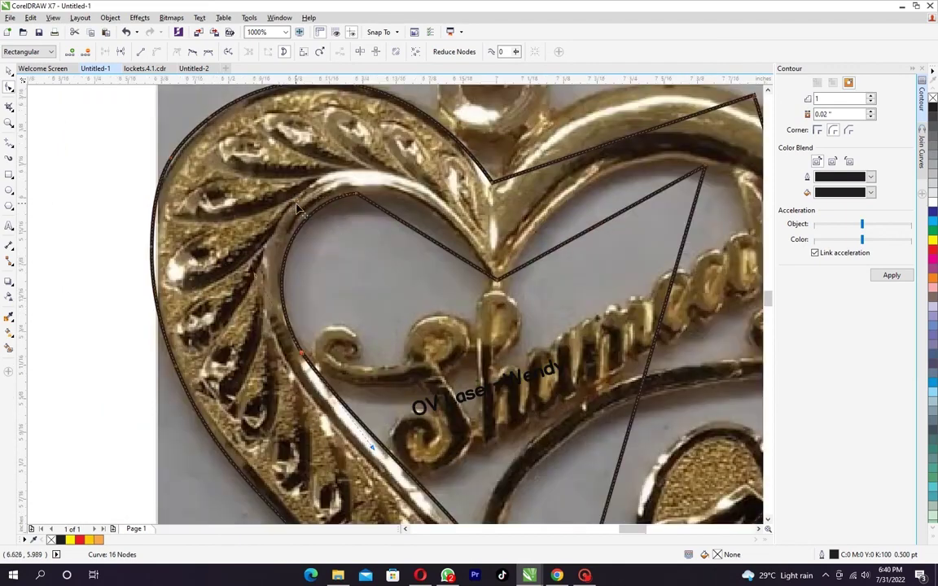
{"action": "left_click", "coordinate": [294, 202]}
Step: Curve the two inner segments meeting at the centre notch to follow the upper rims of the left and right inner lobes
{"action": "left_click_drag", "start_coordinate": [429, 241], "coordinate": [433, 218]}
{"action": "scroll", "coordinate": [371, 181], "scroll_direction": "up", "scroll_amount": 1}
{"action": "left_click", "coordinate": [503, 268]}
{"action": "left_click_drag", "start_coordinate": [527, 279], "coordinate": [536, 269]}
{"action": "left_click_drag", "start_coordinate": [434, 204], "coordinate": [429, 199]}
{"action": "scroll", "coordinate": [429, 262], "scroll_direction": "down", "scroll_amount": 1}
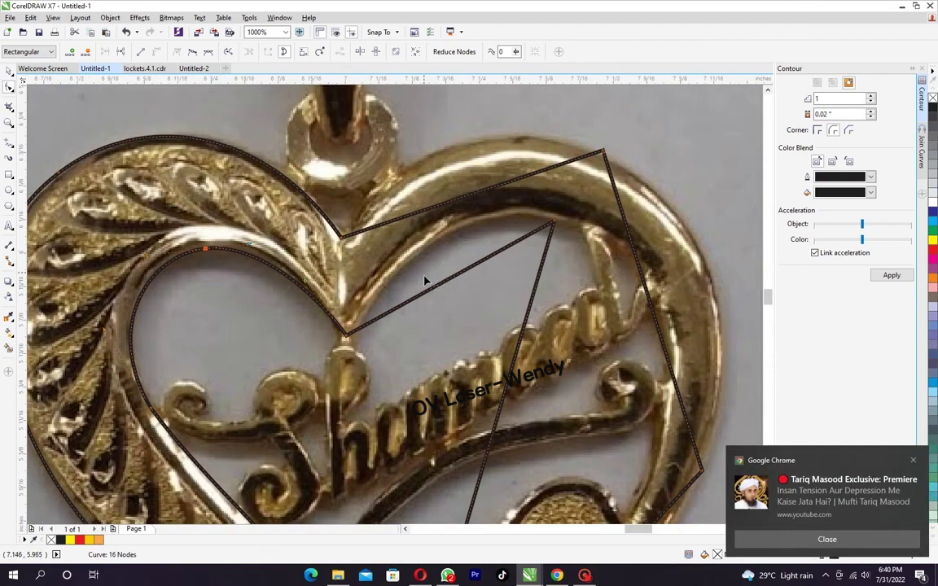
{"action": "left_click_drag", "start_coordinate": [450, 281], "coordinate": [407, 234]}
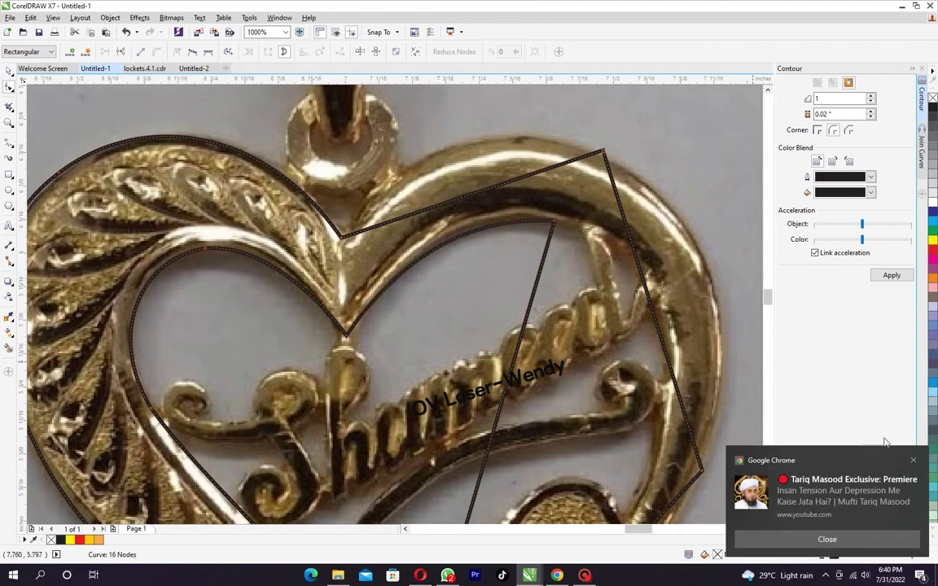
Step: Curve the inner segment from the right inner lobe's top down the band to follow its inner edge toward the small heart
{"action": "left_click", "coordinate": [914, 460]}
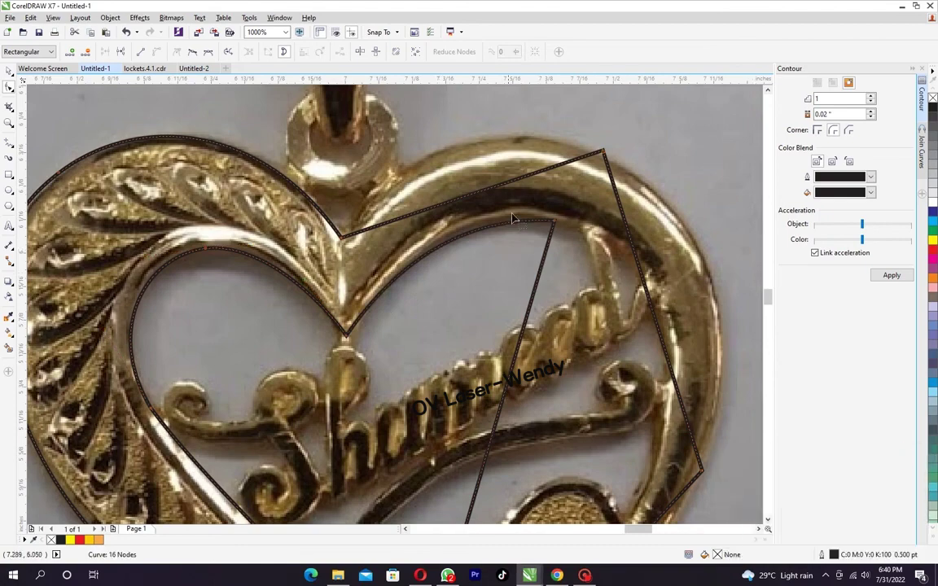
{"action": "scroll", "coordinate": [460, 211], "scroll_direction": "up", "scroll_amount": 2}
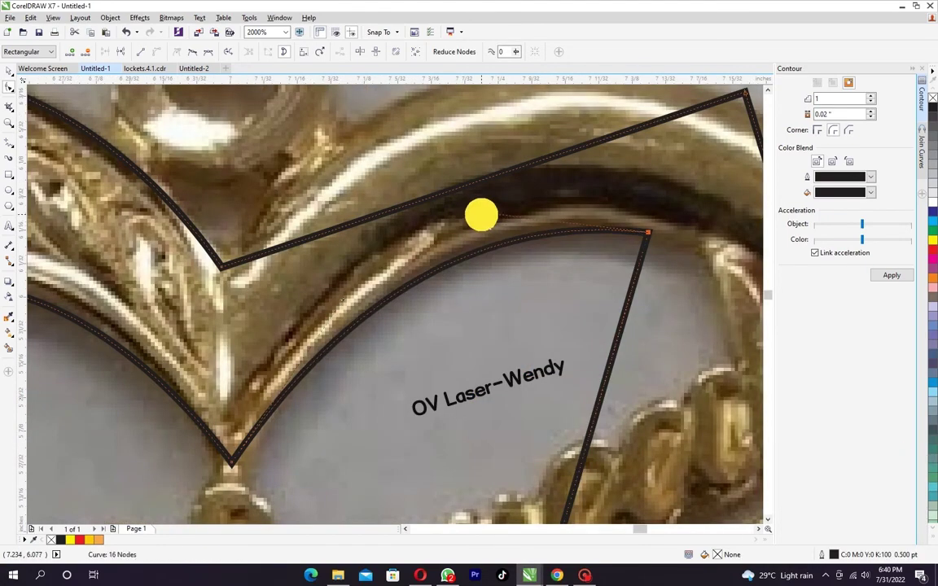
{"action": "scroll", "coordinate": [465, 268], "scroll_direction": "down", "scroll_amount": 2}
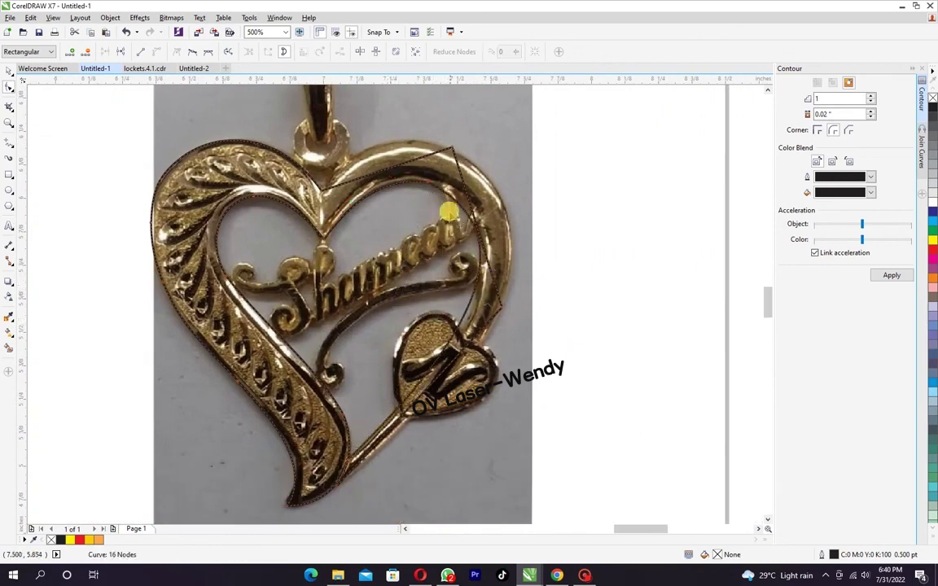
{"action": "scroll", "coordinate": [449, 197], "scroll_direction": "up", "scroll_amount": 1}
{"action": "left_click", "coordinate": [402, 171]}
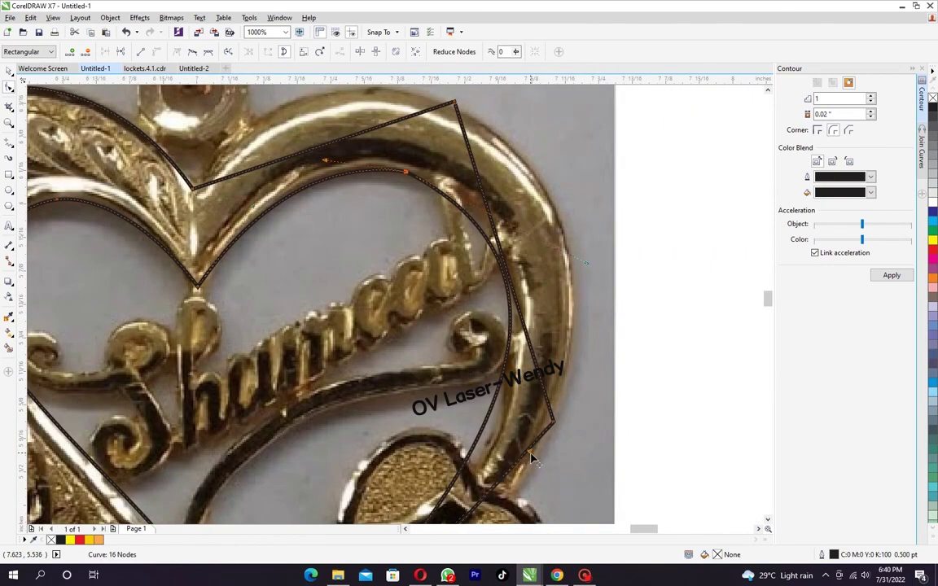
{"action": "left_click_drag", "start_coordinate": [530, 453], "coordinate": [551, 447]}
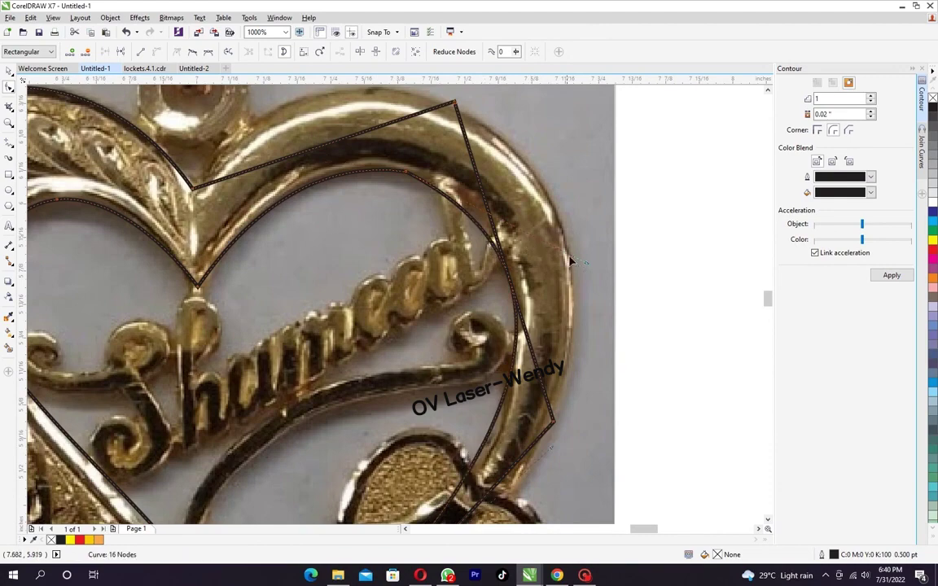
{"action": "scroll", "coordinate": [479, 234], "scroll_direction": "up", "scroll_amount": 1}
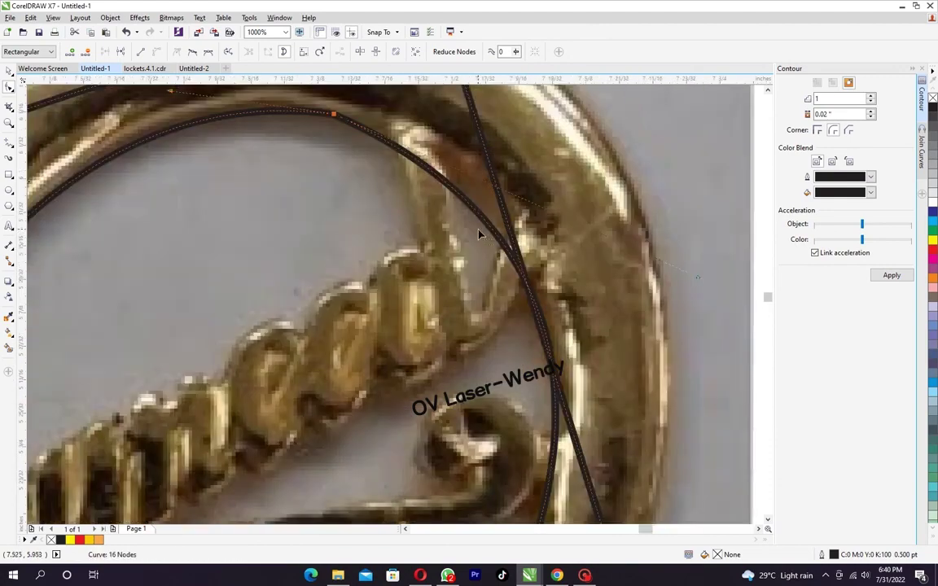
Step: Add a node on the right band's inner edge and adjust the handles at the right inner lobe's top to fit its rim
{"action": "double_click", "coordinate": [514, 262]}
{"action": "scroll", "coordinate": [419, 200], "scroll_direction": "up", "scroll_amount": 1}
{"action": "left_click_drag", "start_coordinate": [424, 235], "coordinate": [429, 209]}
{"action": "scroll", "coordinate": [431, 210], "scroll_direction": "down", "scroll_amount": 1}
{"action": "scroll", "coordinate": [241, 225], "scroll_direction": "up", "scroll_amount": 1}
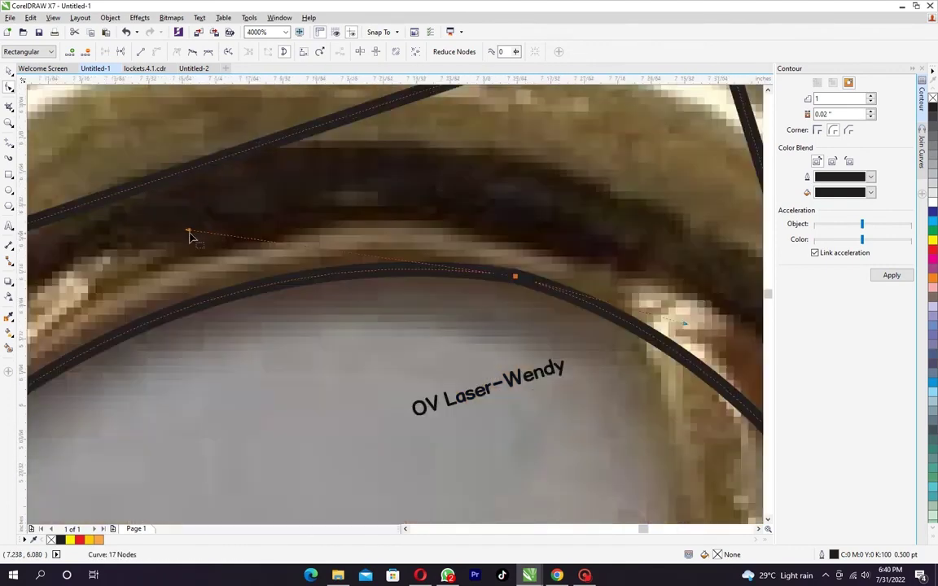
{"action": "left_click_drag", "start_coordinate": [201, 227], "coordinate": [212, 224]}
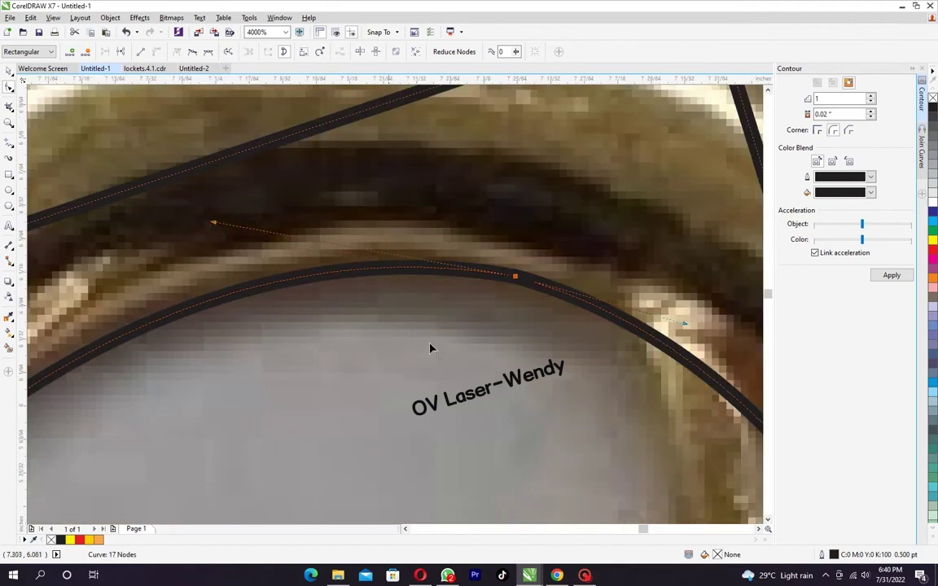
{"action": "left_click", "coordinate": [584, 575]}
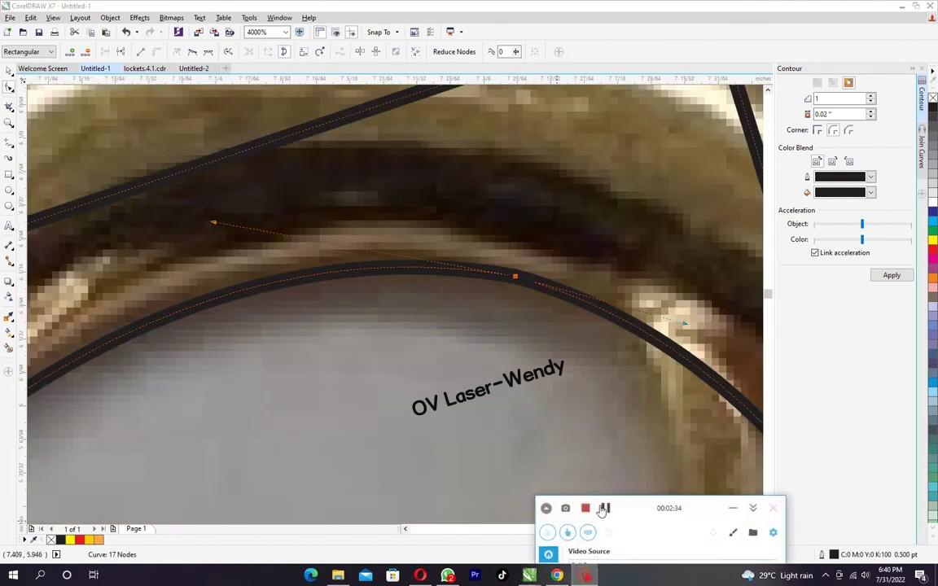
{"action": "left_click", "coordinate": [735, 511]}
Step: Curve the outer segment down the right side to follow the band's outer edge, starting from the right lobe's top
{"action": "scroll", "coordinate": [576, 320], "scroll_direction": "down", "scroll_amount": 2}
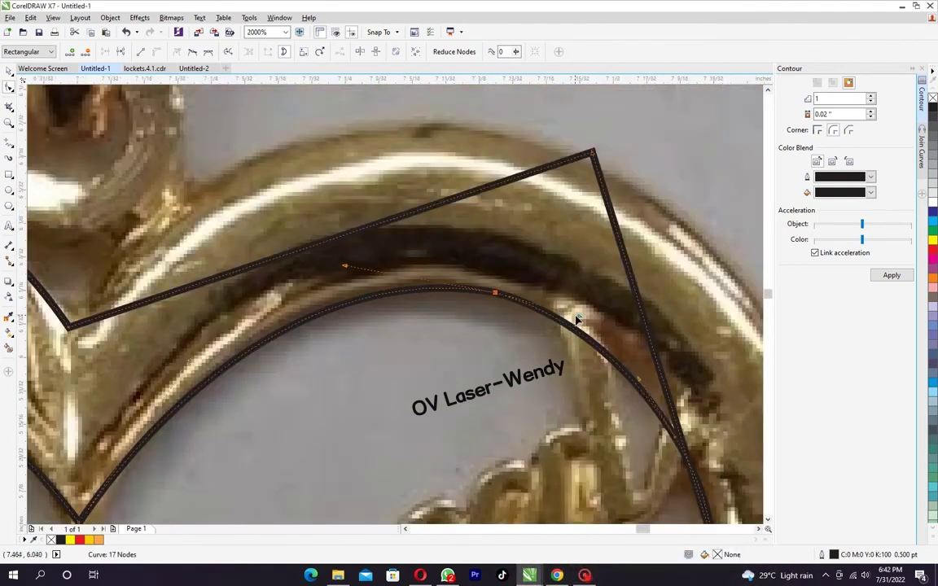
{"action": "scroll", "coordinate": [554, 313], "scroll_direction": "down", "scroll_amount": 2}
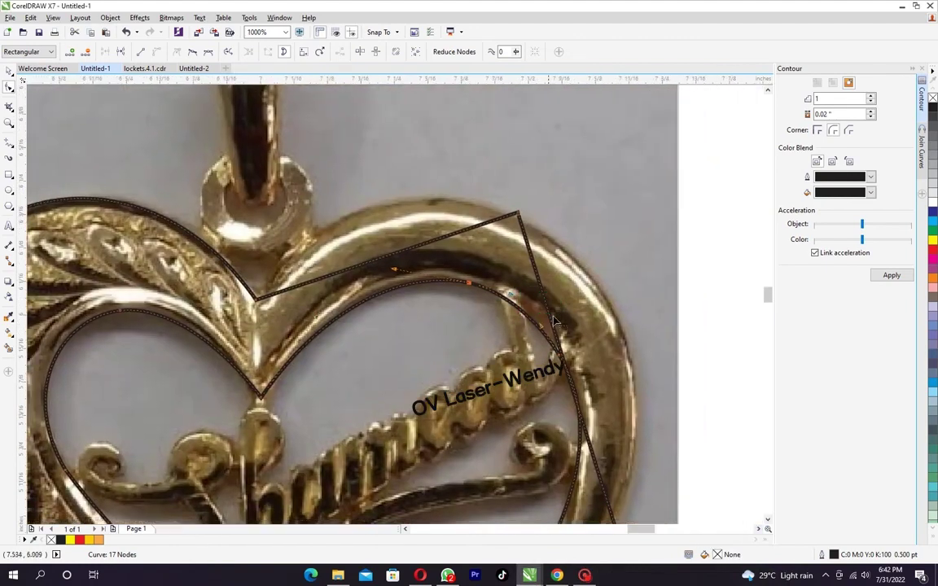
{"action": "left_click_drag", "start_coordinate": [554, 329], "coordinate": [614, 311]}
{"action": "left_click_drag", "start_coordinate": [506, 196], "coordinate": [568, 269]}
{"action": "scroll", "coordinate": [584, 308], "scroll_direction": "up", "scroll_amount": 2}
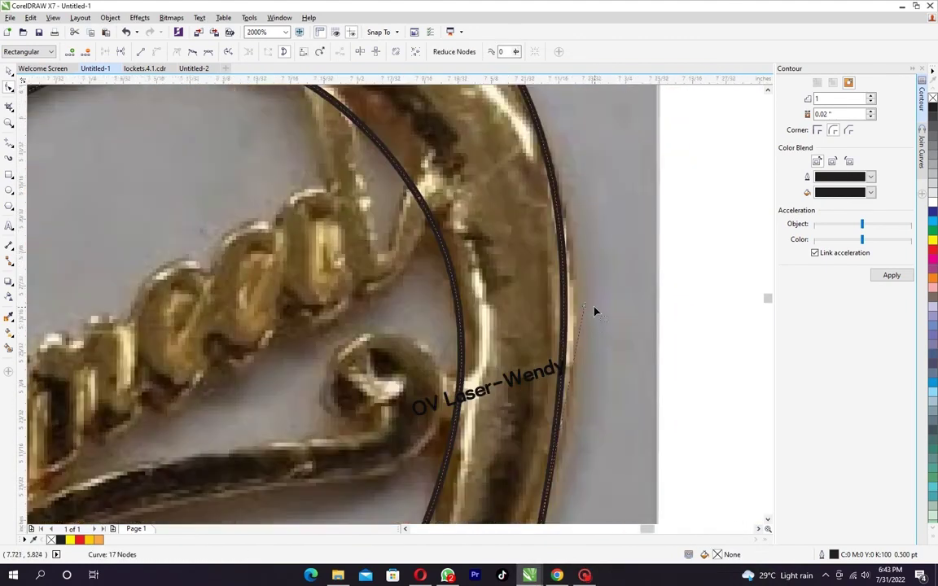
{"action": "scroll", "coordinate": [585, 309], "scroll_direction": "down", "scroll_amount": 3}
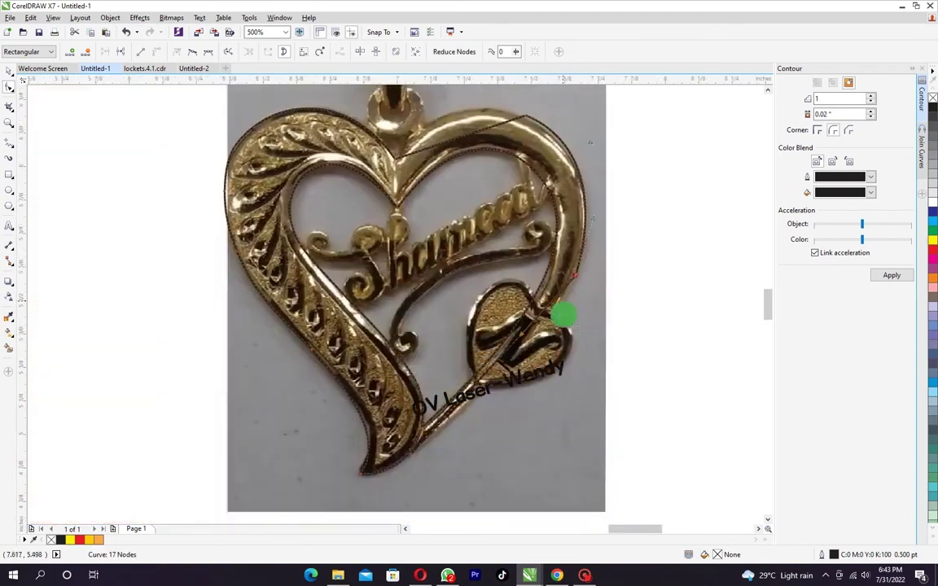
Step: Shape the outer outline between the right band and the stem across the small heart, and delete the surplus node there
{"action": "scroll", "coordinate": [565, 314], "scroll_direction": "up", "scroll_amount": 1}
{"action": "left_click_drag", "start_coordinate": [476, 371], "coordinate": [507, 378]}
{"action": "scroll", "coordinate": [546, 350], "scroll_direction": "down", "scroll_amount": 1}
{"action": "scroll", "coordinate": [582, 314], "scroll_direction": "up", "scroll_amount": 1}
{"action": "left_click", "coordinate": [550, 341]}
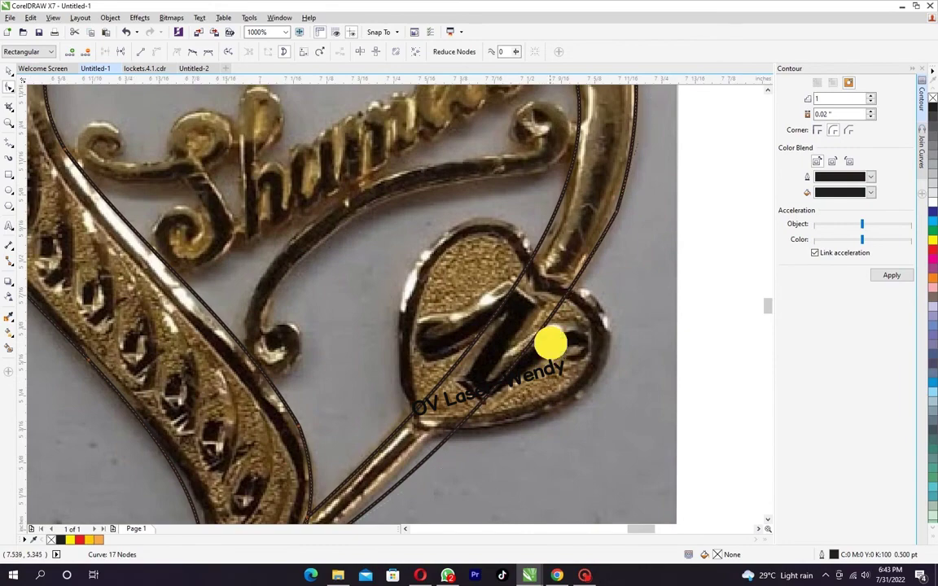
{"action": "left_click_drag", "start_coordinate": [584, 296], "coordinate": [538, 356]}
{"action": "left_click", "coordinate": [516, 360]}
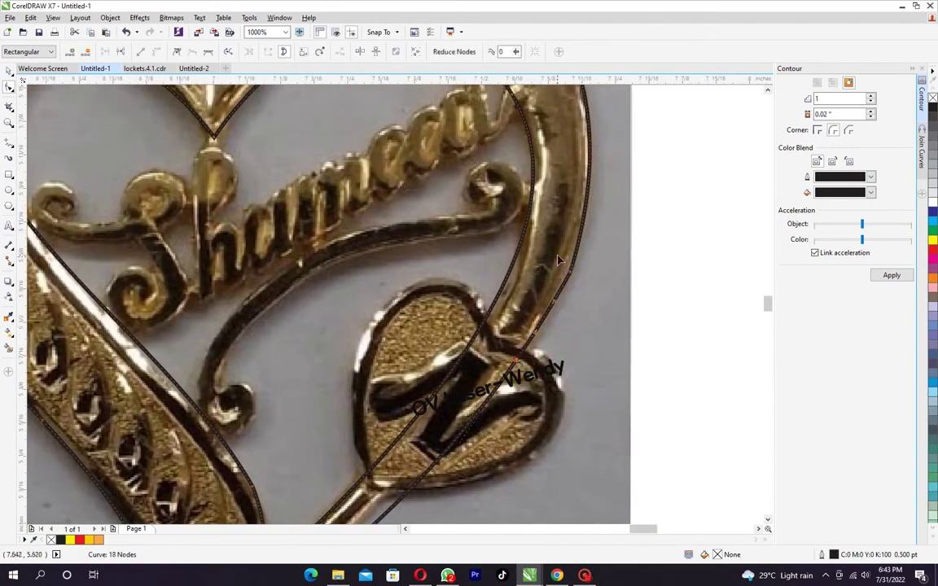
{"action": "key", "text": "Delete"}
Step: Curve the outer segment from the centre notch over the top of the right lobe to follow its upper edge
{"action": "scroll", "coordinate": [576, 318], "scroll_direction": "up", "scroll_amount": 5}
{"action": "left_click_drag", "start_coordinate": [566, 313], "coordinate": [618, 431]}
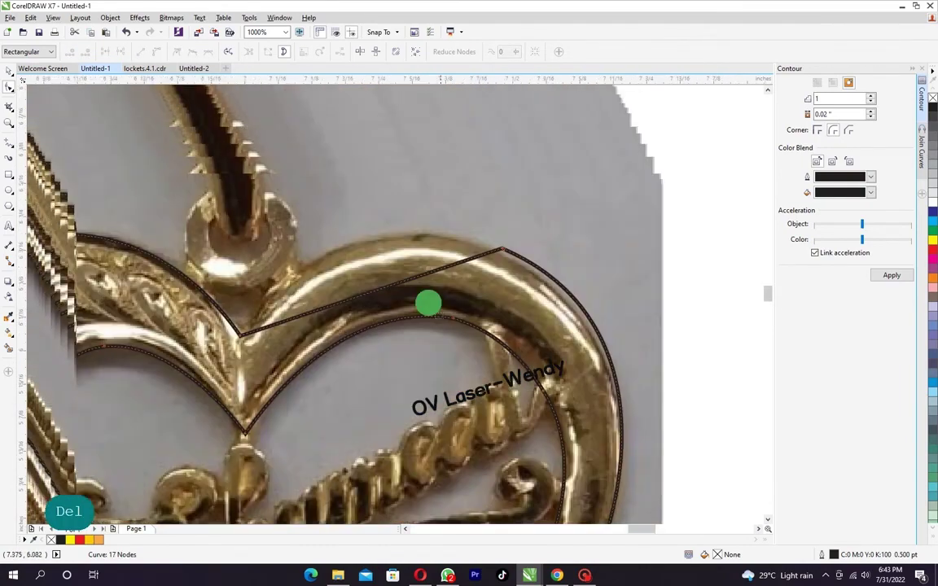
{"action": "left_click_drag", "start_coordinate": [369, 295], "coordinate": [352, 245]}
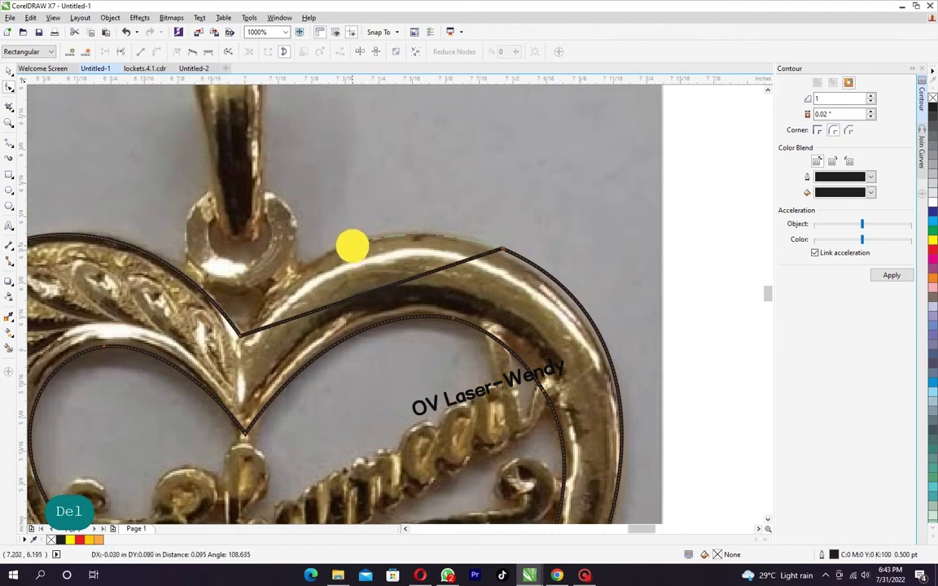
{"action": "left_click_drag", "start_coordinate": [479, 228], "coordinate": [526, 262]}
{"action": "scroll", "coordinate": [427, 230], "scroll_direction": "up", "scroll_amount": 1}
{"action": "left_click_drag", "start_coordinate": [360, 209], "coordinate": [387, 195]}
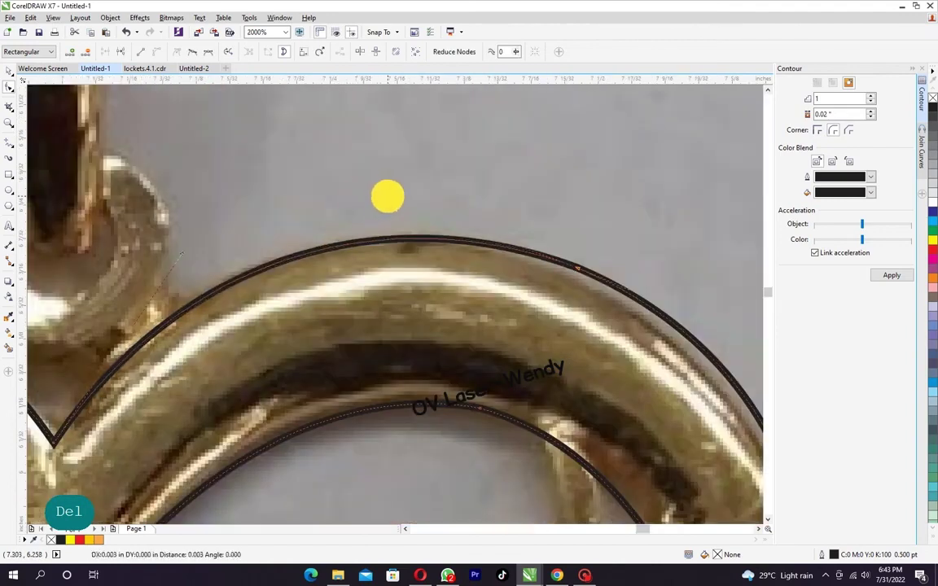
Step: Add a node near the top of the right outer lobe and delete the adjacent surplus node to smooth the curve
{"action": "scroll", "coordinate": [408, 216], "scroll_direction": "down", "scroll_amount": 2}
{"action": "double_click", "coordinate": [414, 220]}
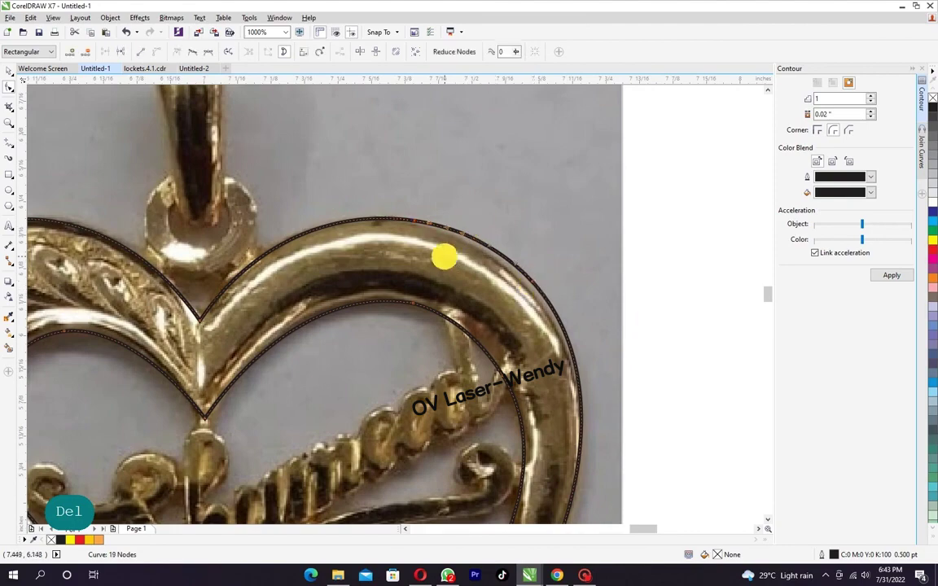
{"action": "key", "text": "Delete"}
{"action": "scroll", "coordinate": [391, 176], "scroll_direction": "down", "scroll_amount": 2}
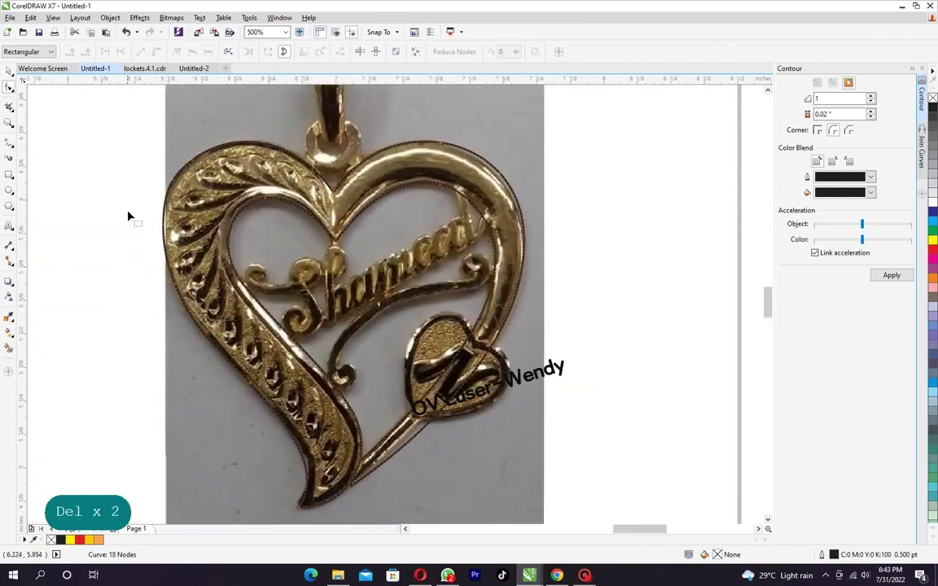
Step: Move the traced heart outline off the photo into the empty area beside it
{"action": "scroll", "coordinate": [128, 216], "scroll_direction": "up", "scroll_amount": 2}
{"action": "scroll", "coordinate": [224, 225], "scroll_direction": "down", "scroll_amount": 2}
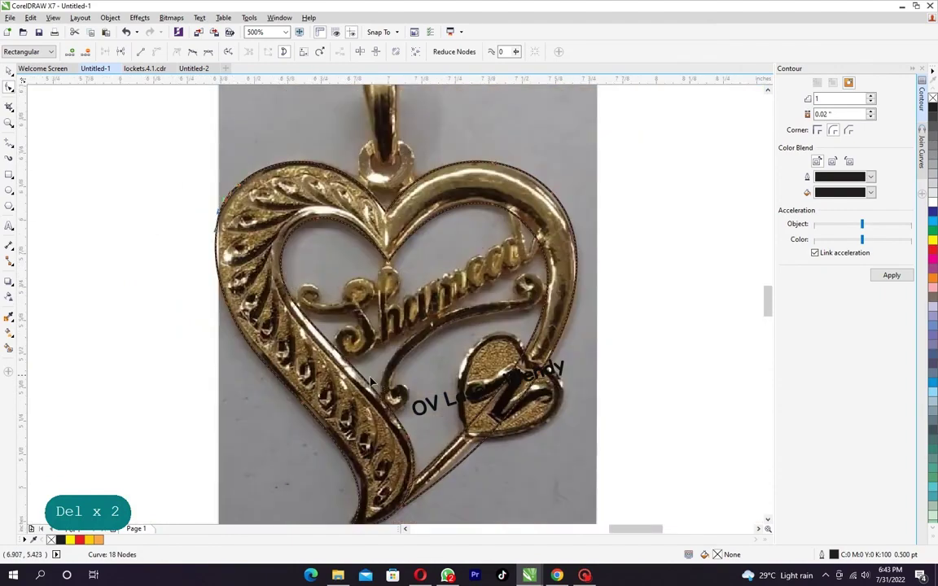
{"action": "scroll", "coordinate": [408, 306], "scroll_direction": "down", "scroll_amount": 2}
{"action": "key", "text": "space"}
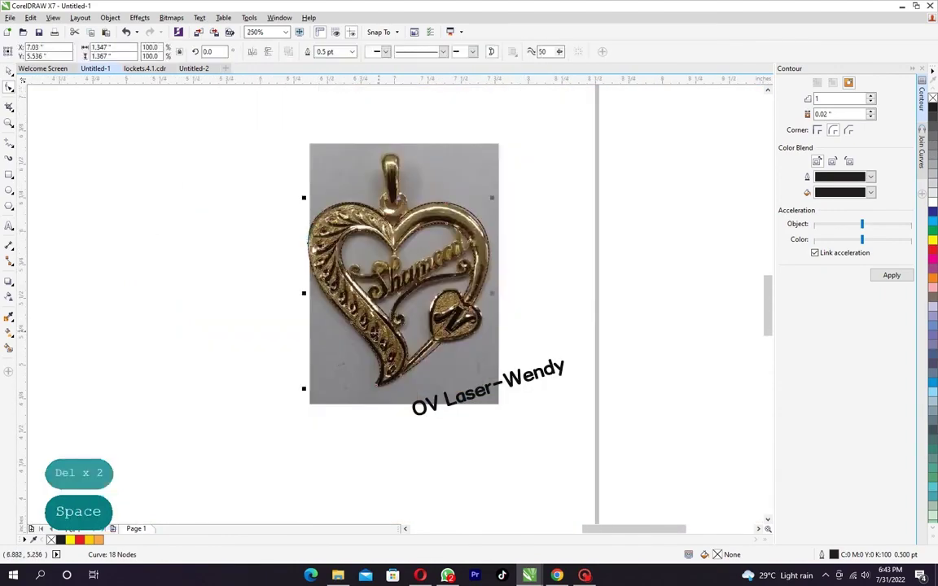
{"action": "mouse_move", "coordinate": [373, 329]}
{"action": "left_mouse_down"}
{"action": "mouse_move", "coordinate": [220, 319]}
{"action": "mouse_move", "coordinate": [184, 303]}
{"action": "mouse_move", "coordinate": [172, 327]}
{"action": "left_mouse_up"}
{"action": "scroll", "coordinate": [172, 328], "scroll_direction": "up", "scroll_amount": 2}
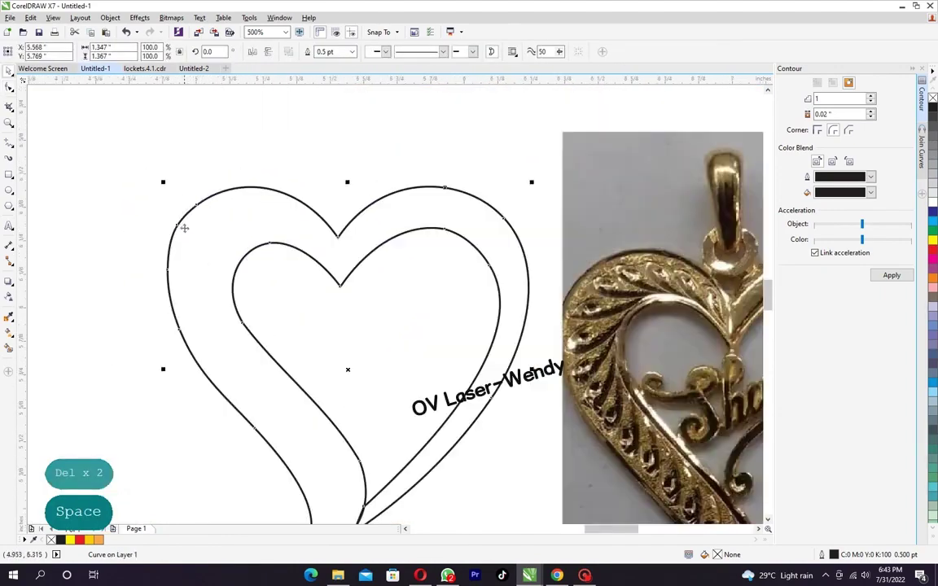
Step: Delete the surplus nodes along the left lobe's outer curve to smooth it
{"action": "key", "text": "F10"}
{"action": "scroll", "coordinate": [204, 232], "scroll_direction": "up", "scroll_amount": 2}
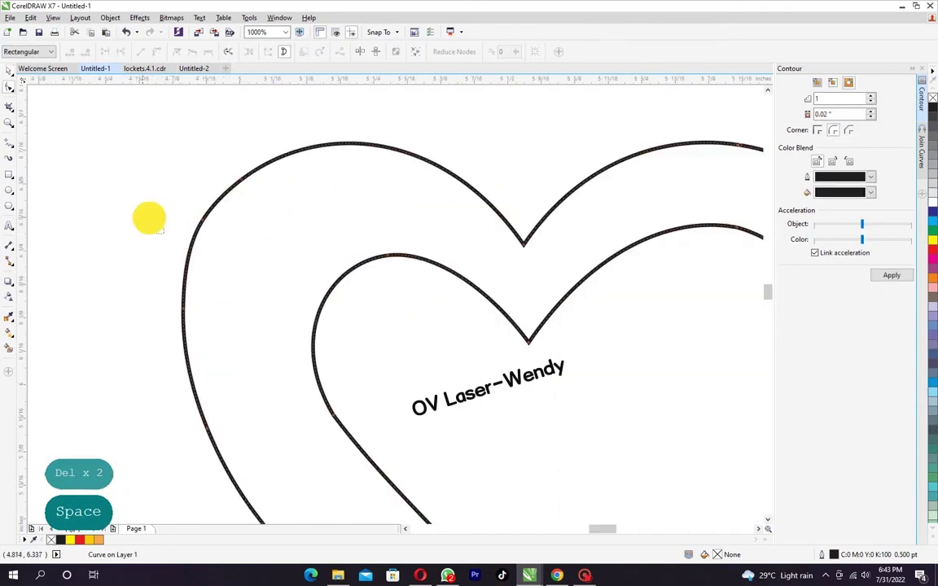
{"action": "left_click_drag", "start_coordinate": [149, 218], "coordinate": [231, 335]}
{"action": "key", "text": "Delete"}
{"action": "scroll", "coordinate": [253, 229], "scroll_direction": "down", "scroll_amount": 2}
{"action": "key", "text": "Delete"}
{"action": "scroll", "coordinate": [306, 293], "scroll_direction": "down", "scroll_amount": 2}
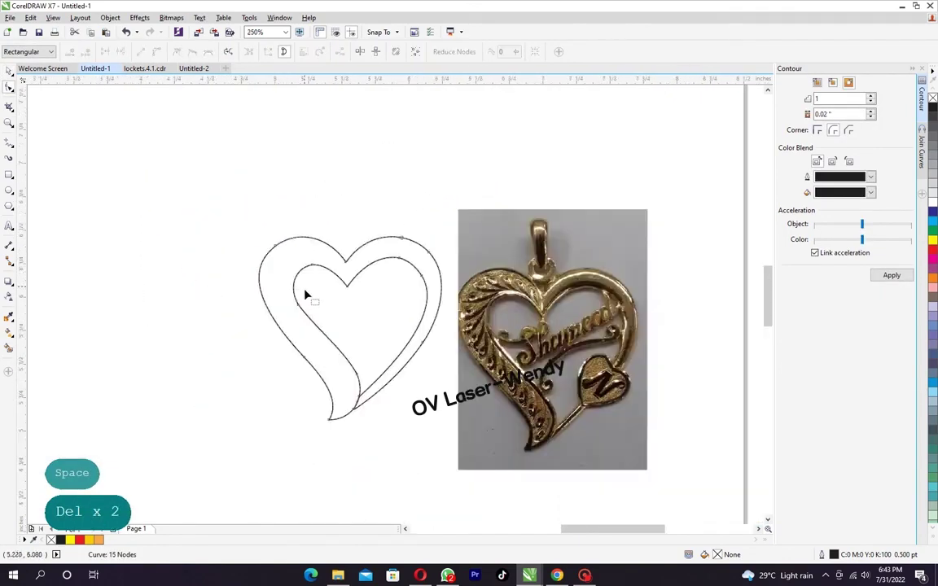
Step: Undo the latest node deletions on the left outer curve and delete only the surplus node partway down its side
{"action": "scroll", "coordinate": [293, 346], "scroll_direction": "up", "scroll_amount": 2}
{"action": "key", "text": "ctrl+z"}
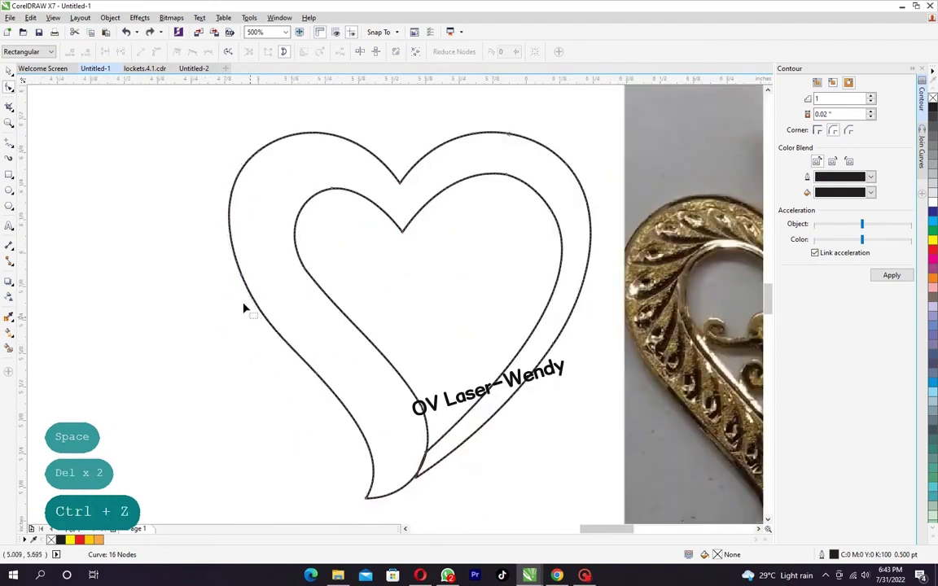
{"action": "scroll", "coordinate": [216, 171], "scroll_direction": "up", "scroll_amount": 2}
{"action": "left_click_drag", "start_coordinate": [227, 155], "coordinate": [246, 308]}
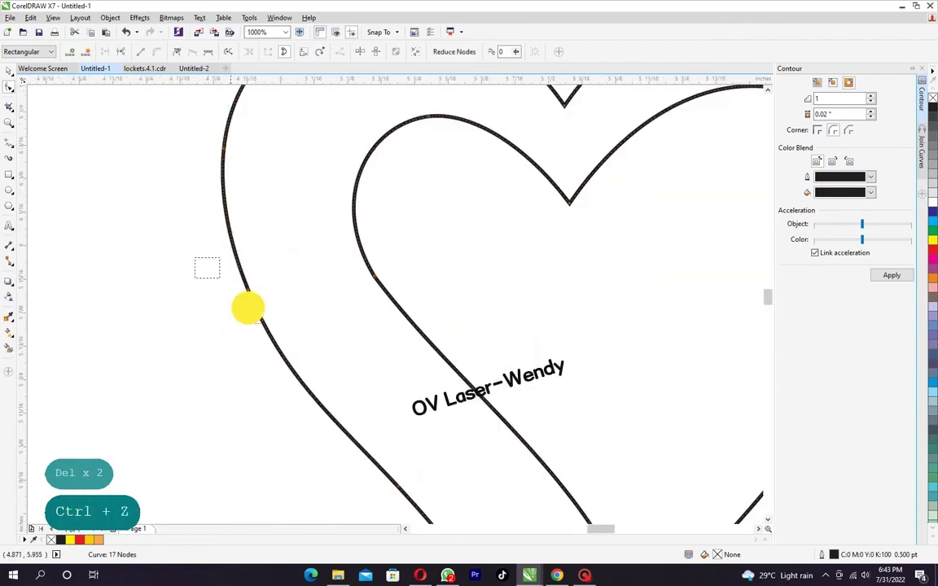
{"action": "key", "text": "Delete"}
{"action": "scroll", "coordinate": [272, 314], "scroll_direction": "down", "scroll_amount": 2}
{"action": "scroll", "coordinate": [351, 266], "scroll_direction": "down", "scroll_amount": 2}
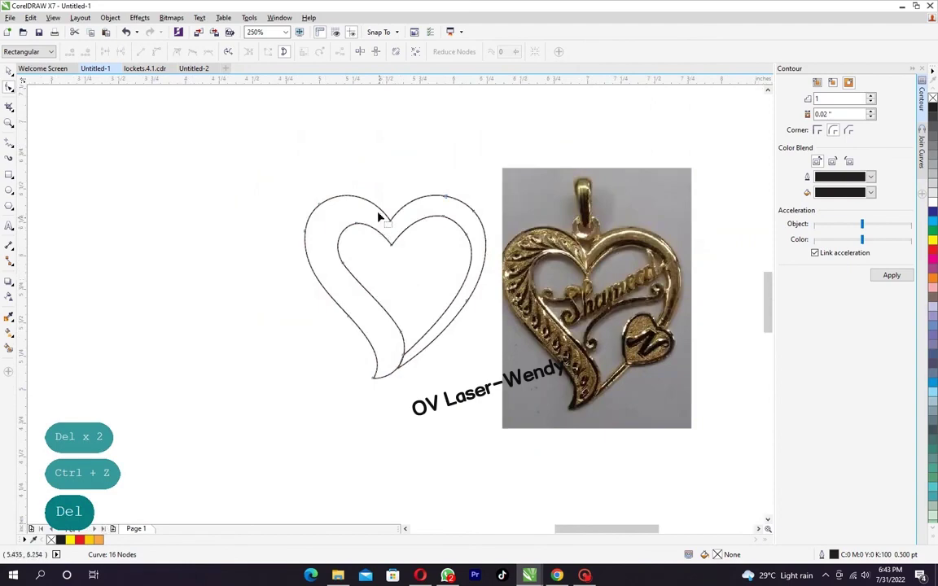
Step: Adjust the outer notch node's handle toward the left lobe to refine the lobe's top curve
{"action": "scroll", "coordinate": [379, 212], "scroll_direction": "up", "scroll_amount": 2}
{"action": "left_click", "coordinate": [393, 242]}
{"action": "scroll", "coordinate": [383, 208], "scroll_direction": "up", "scroll_amount": 2}
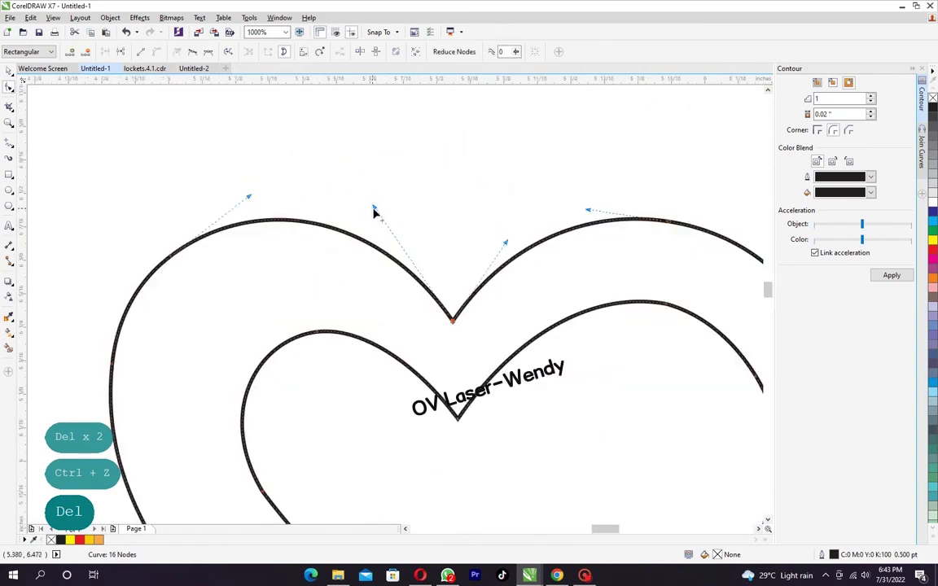
{"action": "left_click", "coordinate": [379, 205]}
{"action": "scroll", "coordinate": [312, 236], "scroll_direction": "down", "scroll_amount": 2}
{"action": "scroll", "coordinate": [301, 214], "scroll_direction": "up", "scroll_amount": 2}
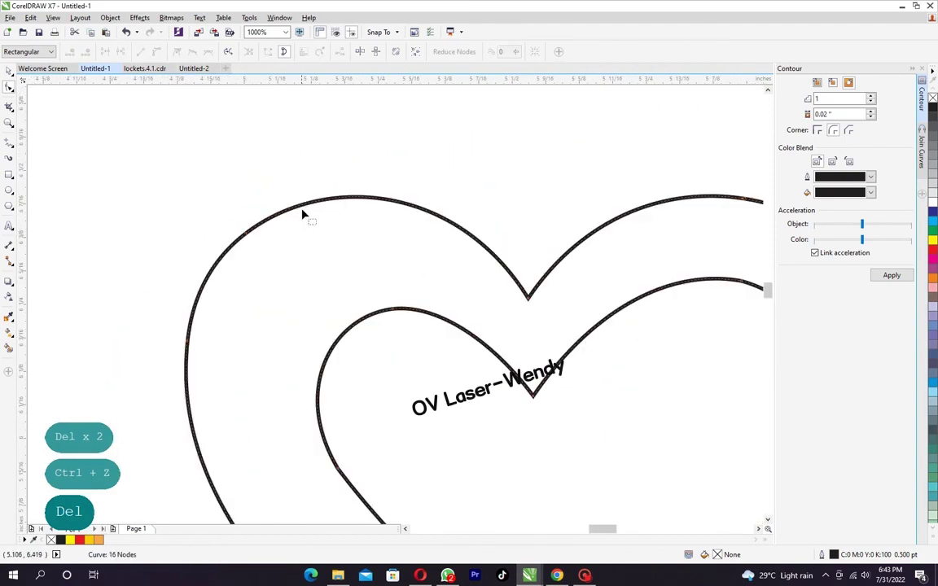
Step: Add a node near the top of the left outer lobe and delete its neighbour farther down the curve
{"action": "left_click", "coordinate": [304, 203]}
{"action": "key", "text": "ctrl+z"}
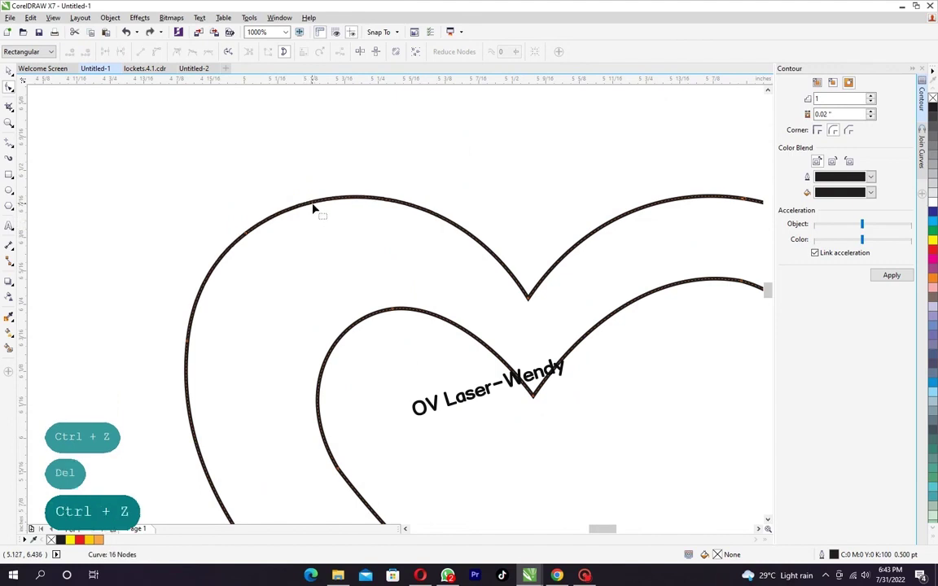
{"action": "double_click", "coordinate": [311, 203]}
{"action": "key", "text": "Delete"}
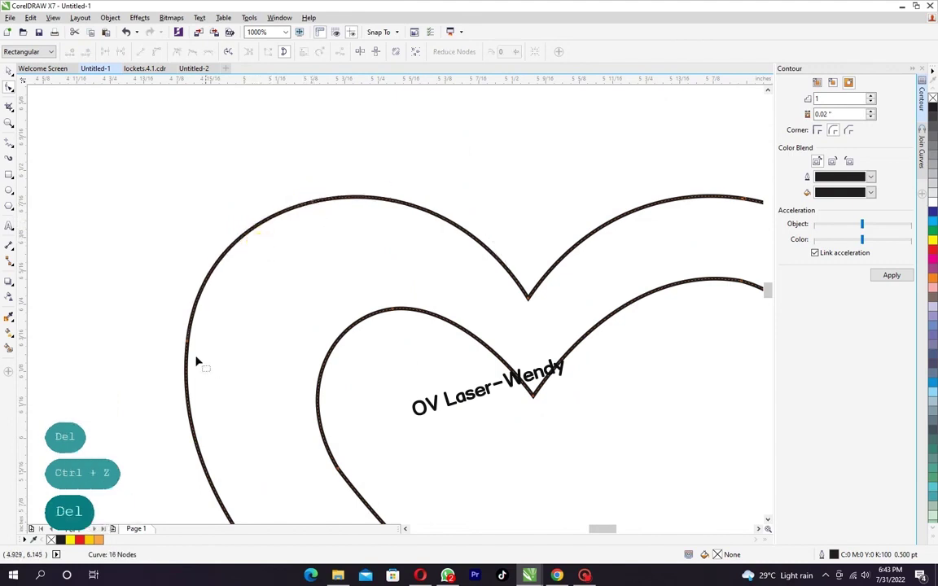
Step: Replace the node on the heart's left outer side with one lower down the curve
{"action": "scroll", "coordinate": [193, 401], "scroll_direction": "down", "scroll_amount": 2}
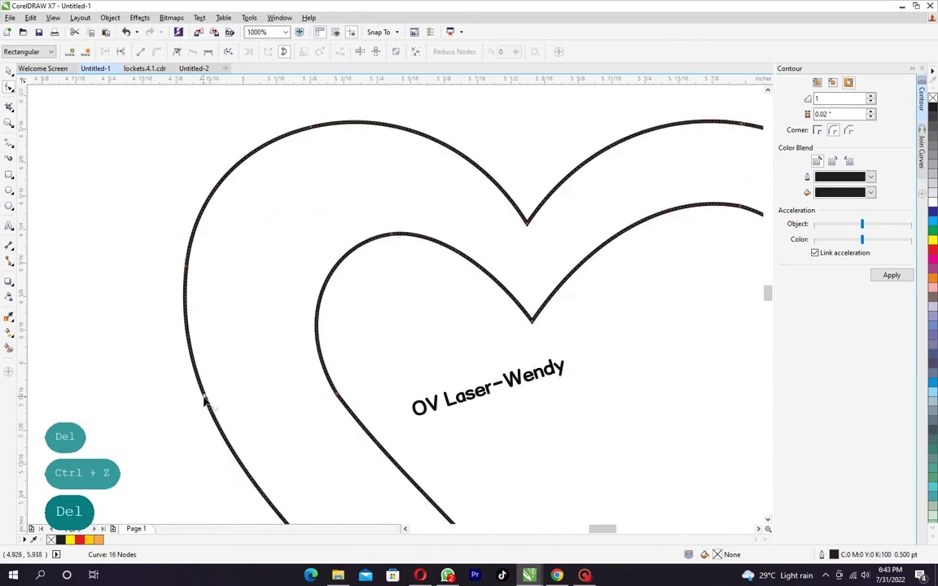
{"action": "key", "text": "Delete"}
{"action": "scroll", "coordinate": [250, 218], "scroll_direction": "down", "scroll_amount": 2}
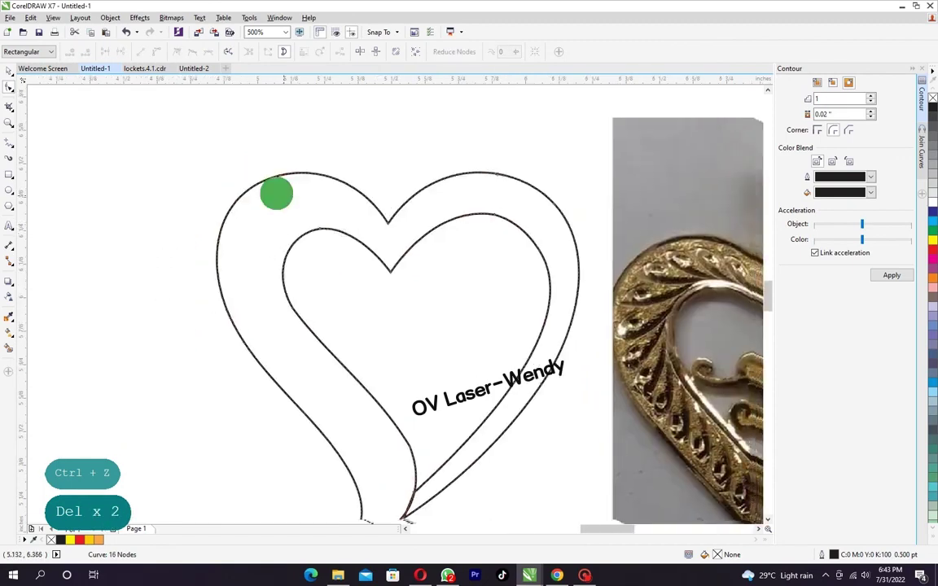
{"action": "scroll", "coordinate": [397, 316], "scroll_direction": "down", "scroll_amount": 3}
{"action": "scroll", "coordinate": [389, 369], "scroll_direction": "up", "scroll_amount": 4}
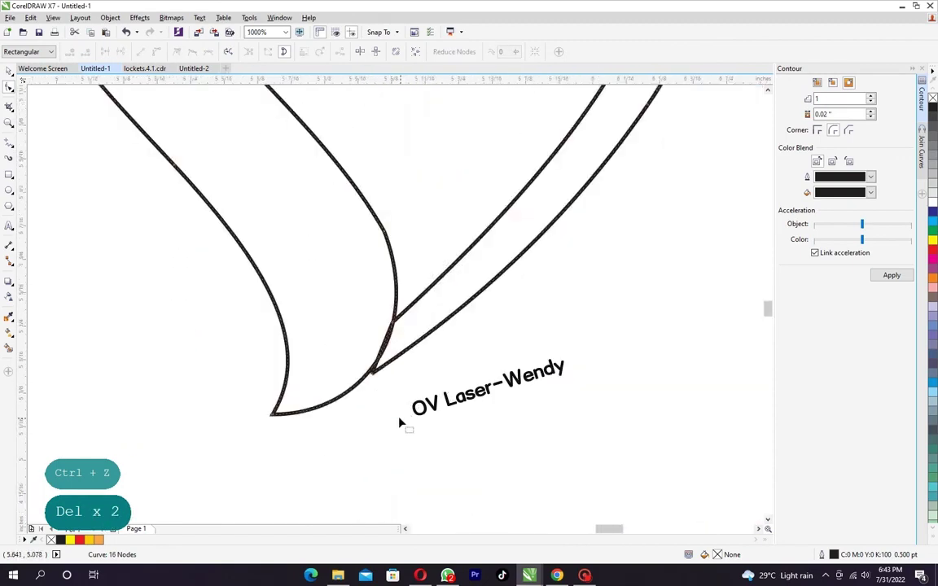
Step: Add a node near the lower end of the right band's outer edge and move the band's end corner onto the left band's tip curve
{"action": "double_click", "coordinate": [394, 352]}
{"action": "scroll", "coordinate": [367, 368], "scroll_direction": "up", "scroll_amount": 4}
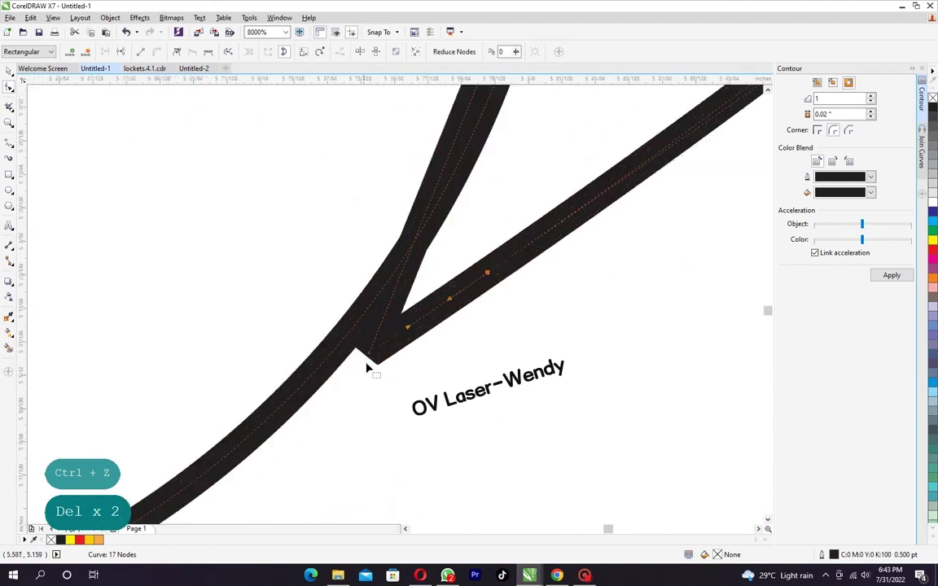
{"action": "left_click_drag", "start_coordinate": [370, 358], "coordinate": [268, 418]}
{"action": "scroll", "coordinate": [310, 377], "scroll_direction": "down", "scroll_amount": 6}
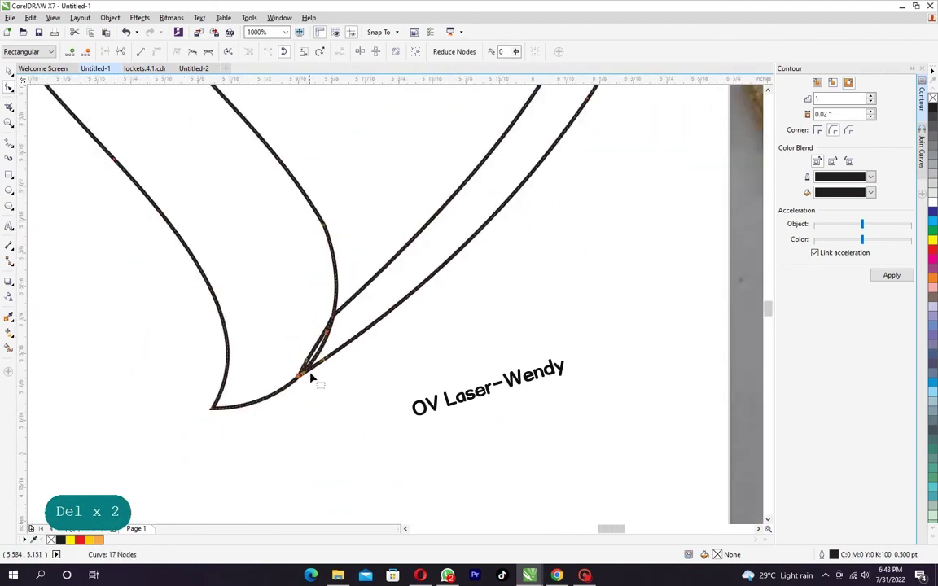
Step: Add a node on the inner heart's lower left side and adjust the bend node's handle to smooth the curve
{"action": "scroll", "coordinate": [302, 293], "scroll_direction": "up", "scroll_amount": 1}
{"action": "left_click_drag", "start_coordinate": [294, 300], "coordinate": [348, 342]}
{"action": "scroll", "coordinate": [291, 244], "scroll_direction": "up", "scroll_amount": 1}
{"action": "double_click", "coordinate": [250, 227]}
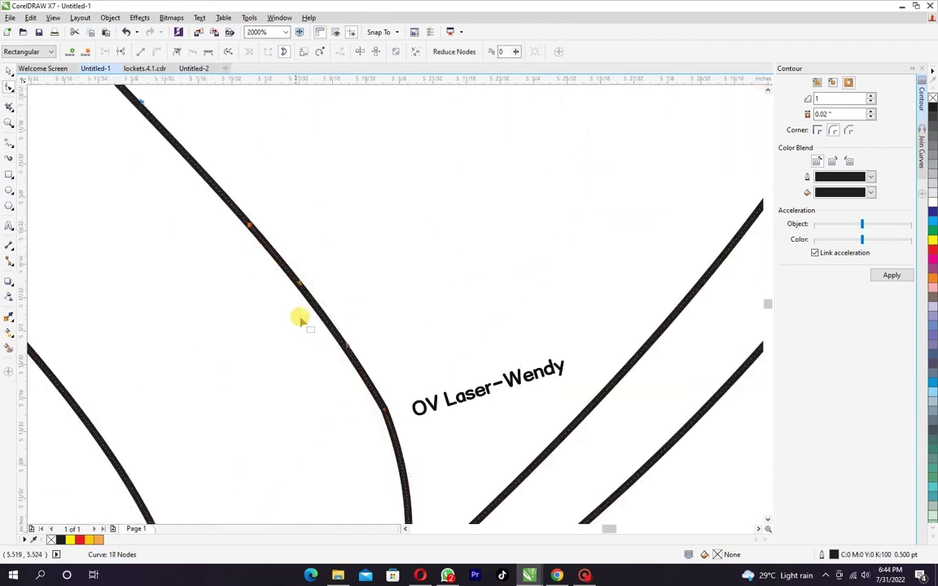
{"action": "left_click", "coordinate": [356, 341]}
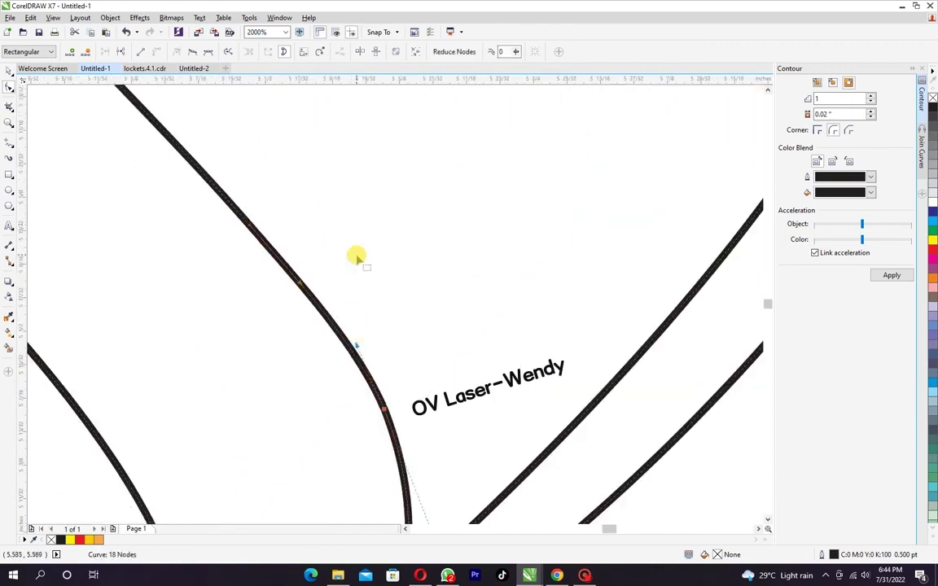
{"action": "scroll", "coordinate": [356, 256], "scroll_direction": "down", "scroll_amount": 3}
{"action": "key", "text": "space"}
{"action": "left_click", "coordinate": [425, 377]}
Step: Draw a straight vertical line about 0.194 inches long in the empty space beside the pendant photo
{"action": "left_click_drag", "start_coordinate": [413, 261], "coordinate": [373, 302]}
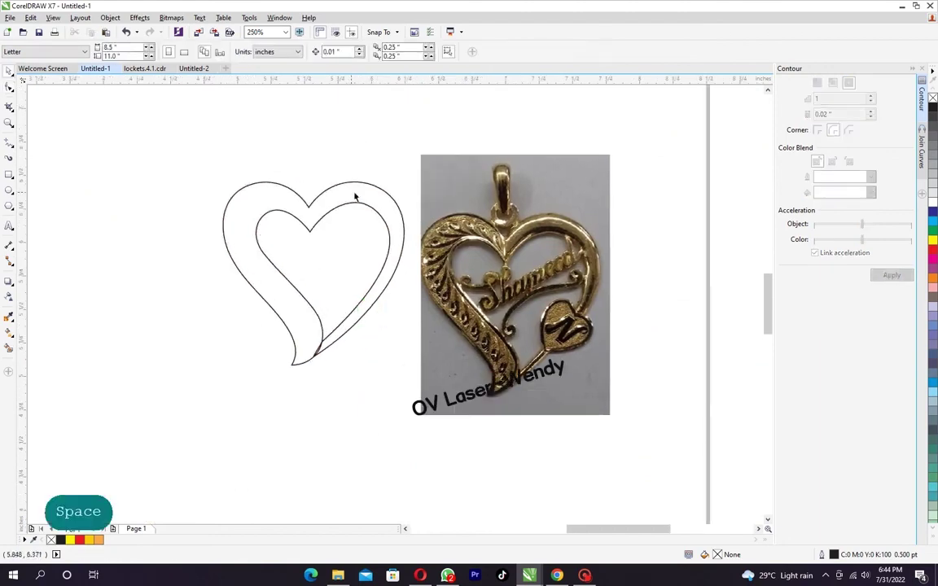
{"action": "left_click_drag", "start_coordinate": [534, 305], "coordinate": [480, 286]}
{"action": "scroll", "coordinate": [503, 296], "scroll_direction": "up", "scroll_amount": 1}
{"action": "scroll", "coordinate": [480, 281], "scroll_direction": "down", "scroll_amount": 1}
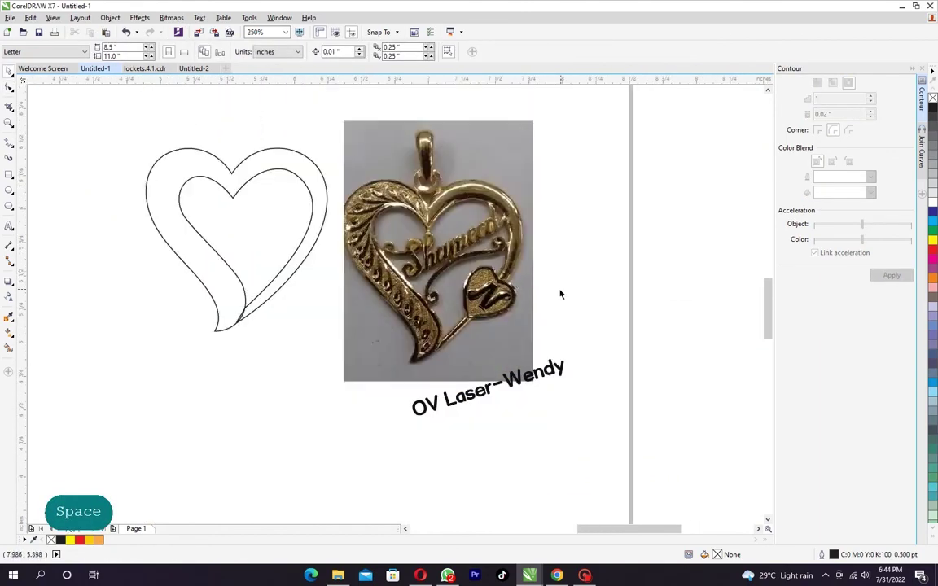
{"action": "left_click_drag", "start_coordinate": [562, 290], "coordinate": [532, 282]}
{"action": "scroll", "coordinate": [533, 279], "scroll_direction": "up", "scroll_amount": 1}
{"action": "key", "text": "F5"}
{"action": "left_click", "coordinate": [546, 268]}
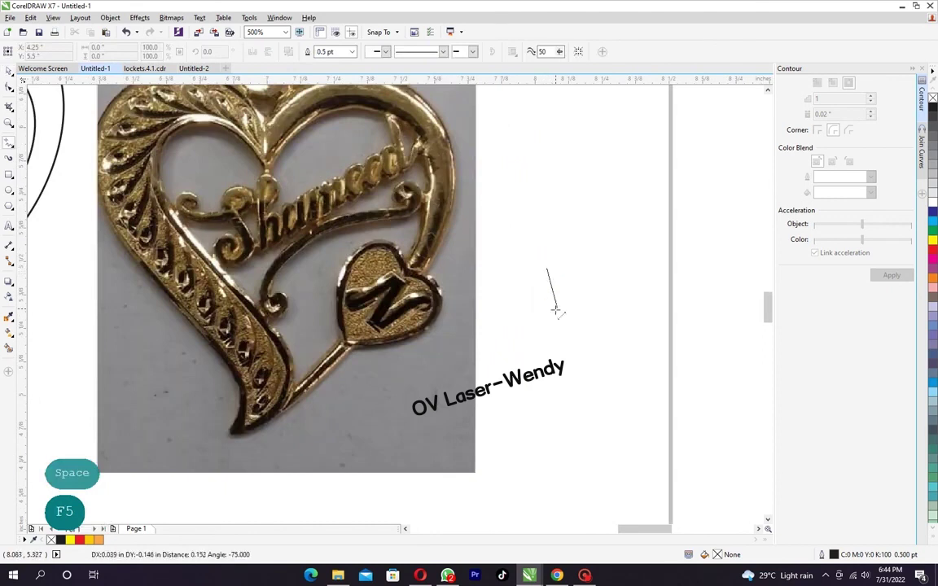
{"action": "left_click", "coordinate": [550, 322], "text": "ctrl"}
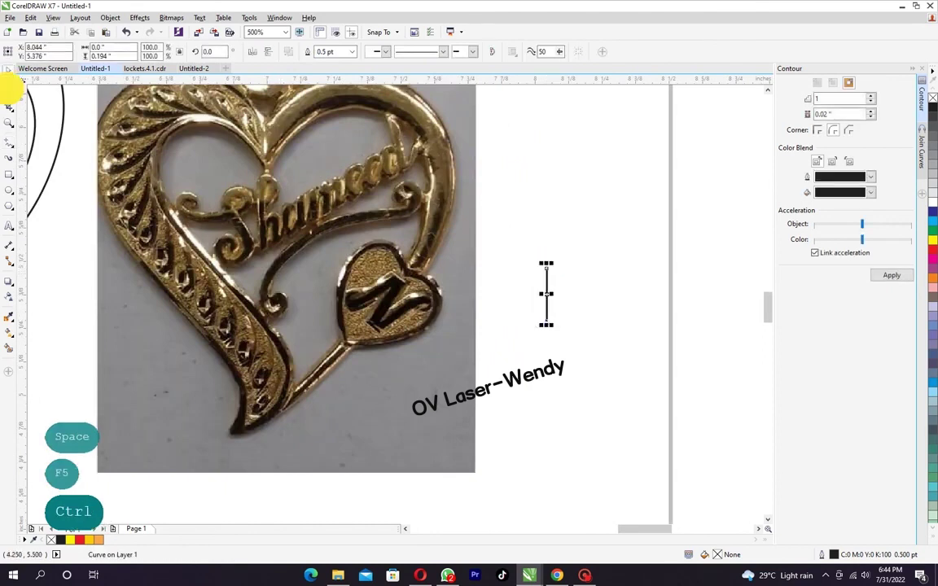
Step: Convert the vertical line to a curve and bend it into the right half of a small heart, about 0.103 by 0.207 inches
{"action": "left_click", "coordinate": [9, 86]}
{"action": "left_click_drag", "start_coordinate": [498, 247], "coordinate": [571, 332]}
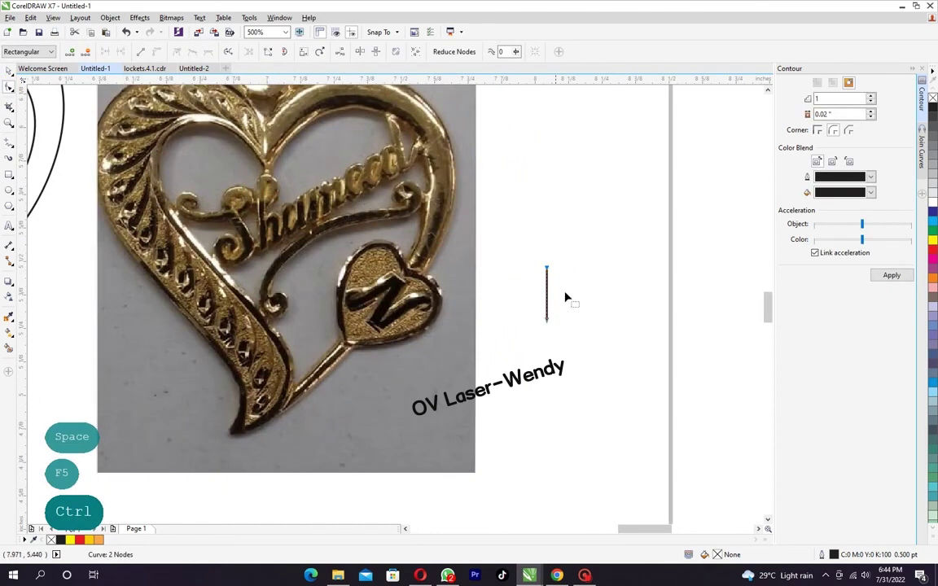
{"action": "left_click_drag", "start_coordinate": [548, 299], "coordinate": [568, 257]}
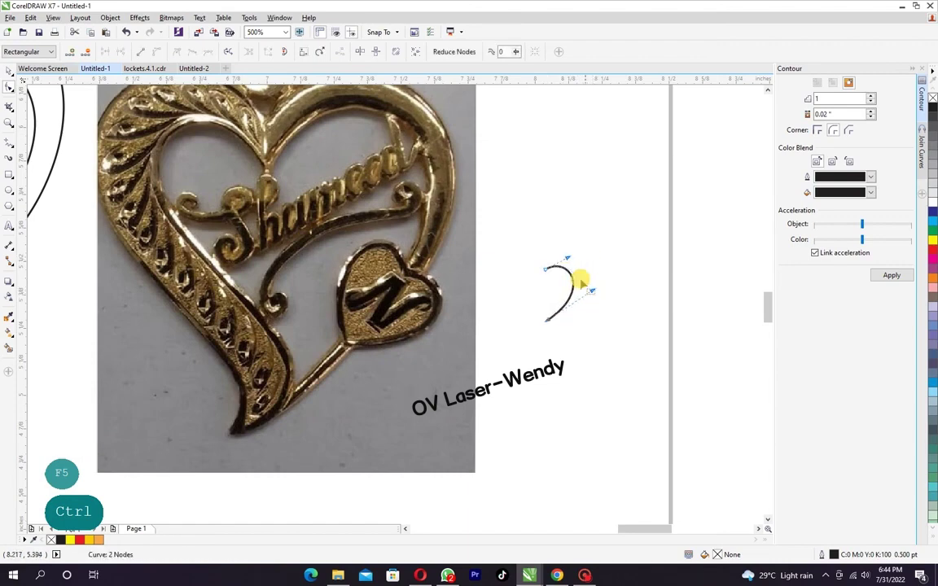
{"action": "scroll", "coordinate": [570, 264], "scroll_direction": "up", "scroll_amount": 2}
{"action": "left_click_drag", "start_coordinate": [612, 319], "coordinate": [622, 318]}
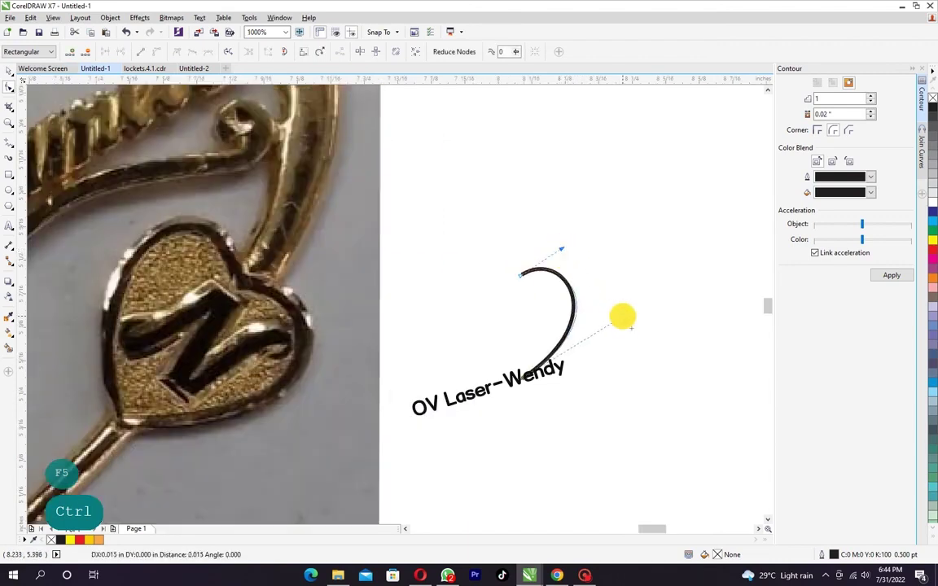
{"action": "scroll", "coordinate": [582, 281], "scroll_direction": "down", "scroll_amount": 2}
{"action": "key", "text": "space"}
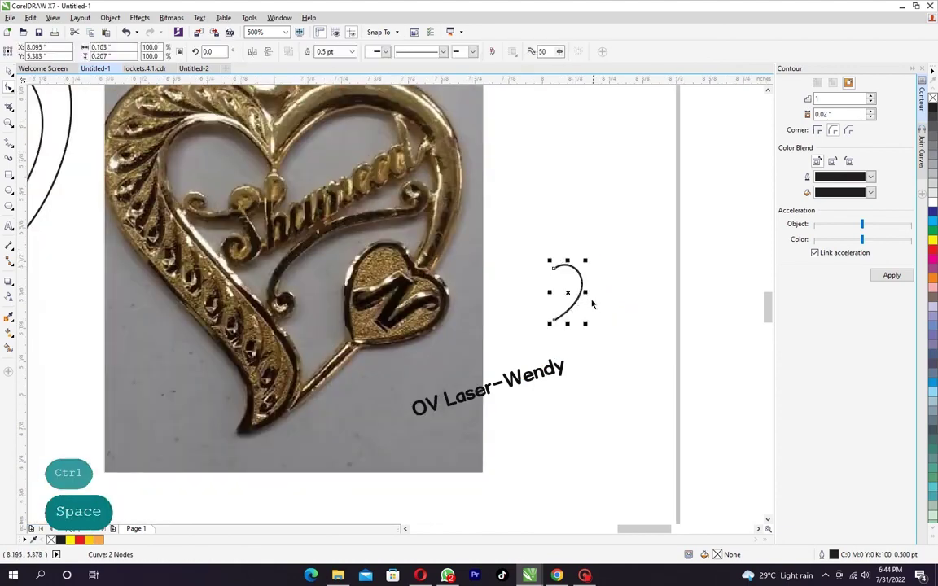
Step: Create a horizontally mirrored copy of the half-heart on its left side and combine both halves into one curve
{"action": "left_click_drag", "start_coordinate": [586, 293], "coordinate": [552, 303]}
{"action": "right_click", "coordinate": [552, 303]}
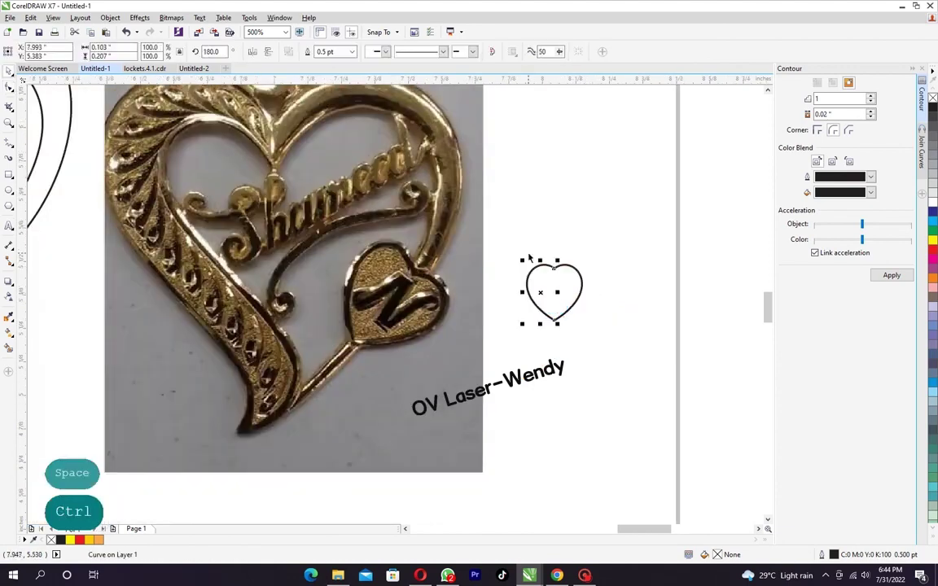
{"action": "left_click_drag", "start_coordinate": [524, 248], "coordinate": [593, 339]}
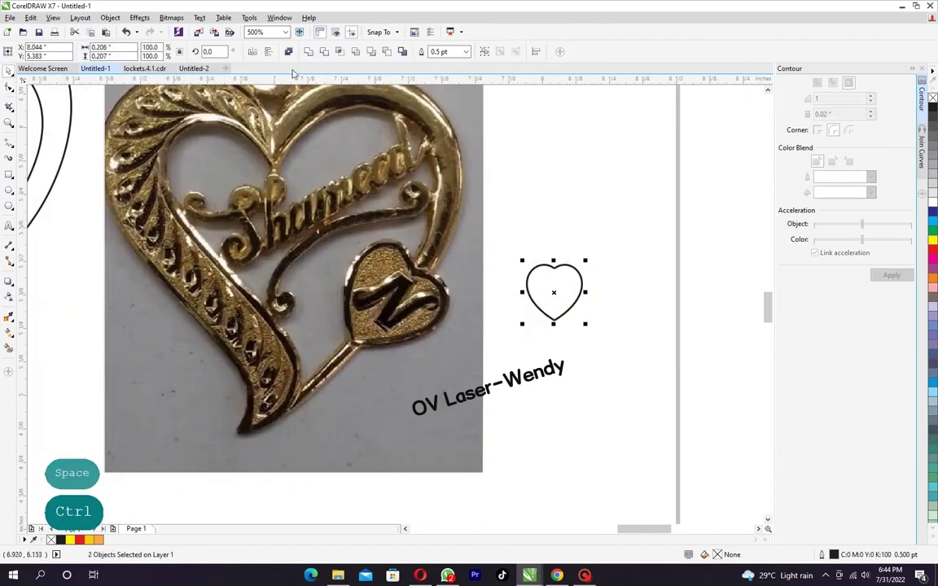
{"action": "left_click", "coordinate": [289, 51]}
Step: Join the small heart's end nodes at the top notch and the bottom tip to close the outline
{"action": "left_click", "coordinate": [9, 88]}
{"action": "scroll", "coordinate": [560, 284], "scroll_direction": "up", "scroll_amount": 2}
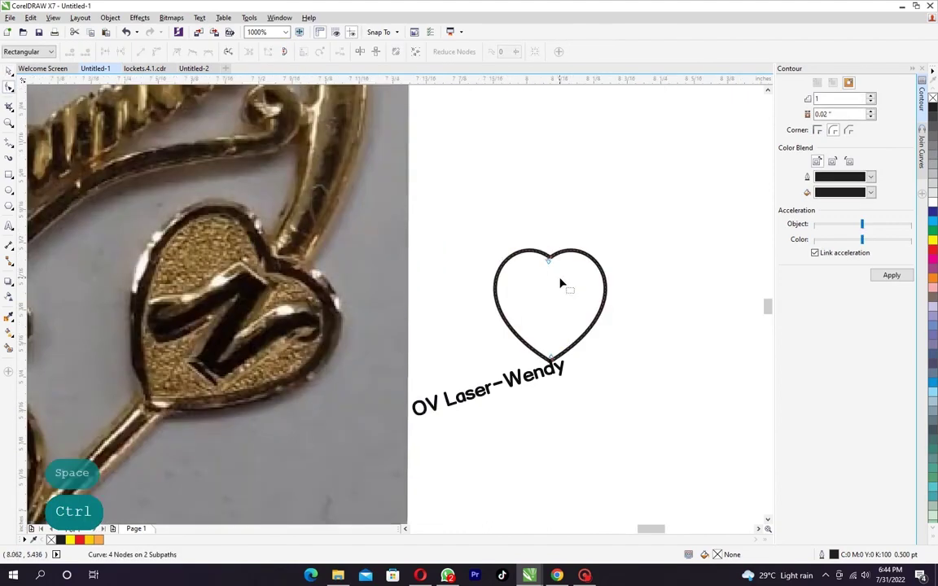
{"action": "left_click_drag", "start_coordinate": [536, 237], "coordinate": [661, 350]}
{"action": "scroll", "coordinate": [550, 362], "scroll_direction": "up", "scroll_amount": 8}
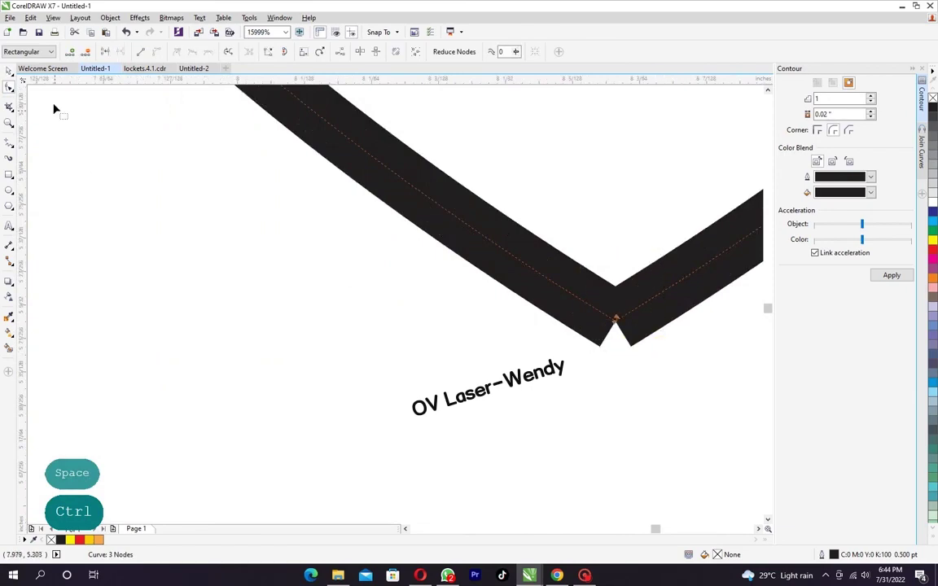
{"action": "left_click", "coordinate": [106, 54]}
{"action": "scroll", "coordinate": [496, 306], "scroll_direction": "down", "scroll_amount": 5}
Step: Scale the small heart to 164.8% and place it over the lower right band of the large heart outline
{"action": "key", "text": "space"}
{"action": "scroll", "coordinate": [506, 275], "scroll_direction": "down", "scroll_amount": 1}
{"action": "left_click_drag", "start_coordinate": [504, 276], "coordinate": [233, 301]}
{"action": "scroll", "coordinate": [193, 254], "scroll_direction": "up", "scroll_amount": 1}
{"action": "left_click_drag", "start_coordinate": [300, 319], "coordinate": [338, 291]}
{"action": "left_click_drag", "start_coordinate": [272, 338], "coordinate": [246, 262]}
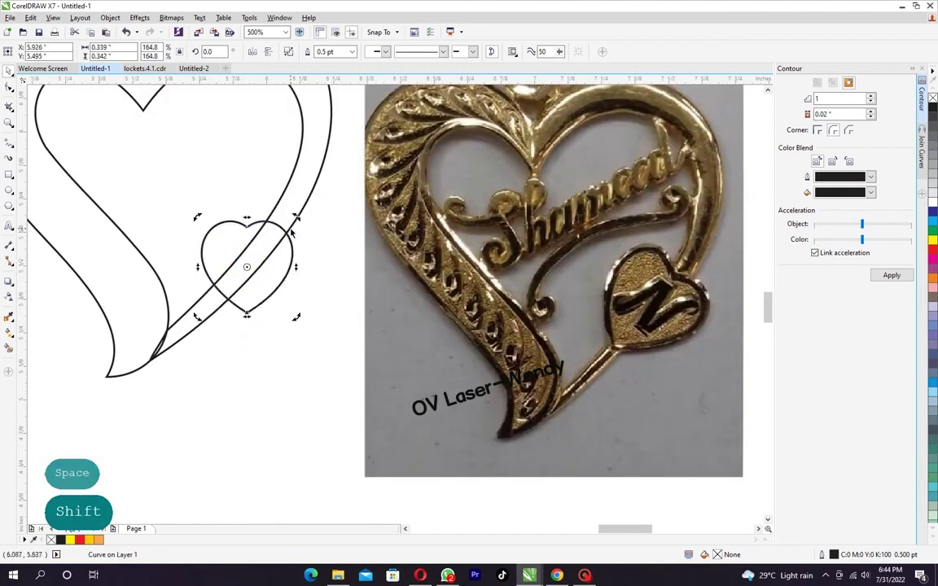
Step: Rotate the small heart to about 321.7 degrees and nudge it up and to the right along the band
{"action": "left_click_drag", "start_coordinate": [295, 220], "coordinate": [329, 252]}
{"action": "scroll", "coordinate": [286, 205], "scroll_direction": "up", "scroll_amount": 2}
{"action": "key", "text": "Up"}
{"action": "key", "text": "Up"}
{"action": "key", "text": "Right"}
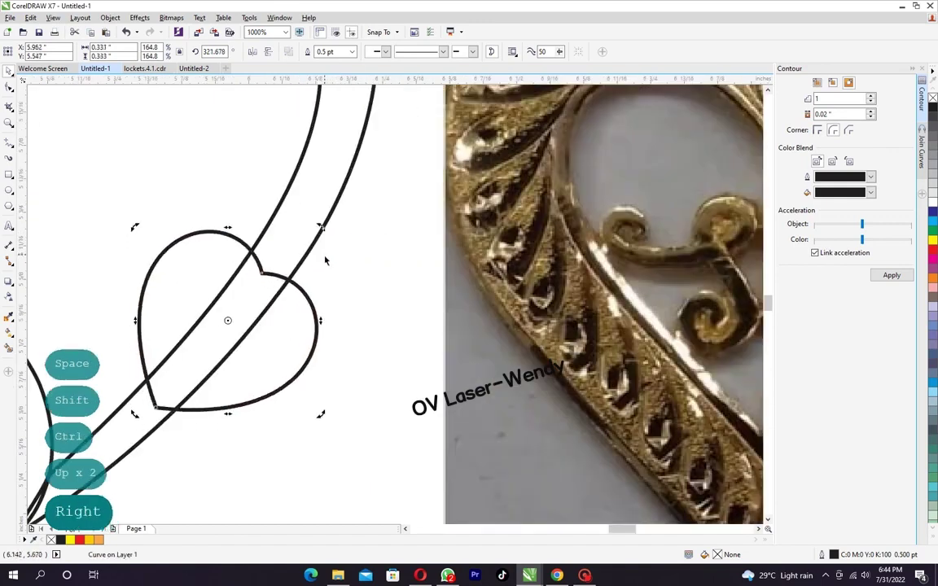
{"action": "key", "text": "ctrl+Up"}
{"action": "key", "text": "ctrl+Up"}
{"action": "key", "text": "ctrl+Right"}
{"action": "key", "text": "ctrl+Up"}
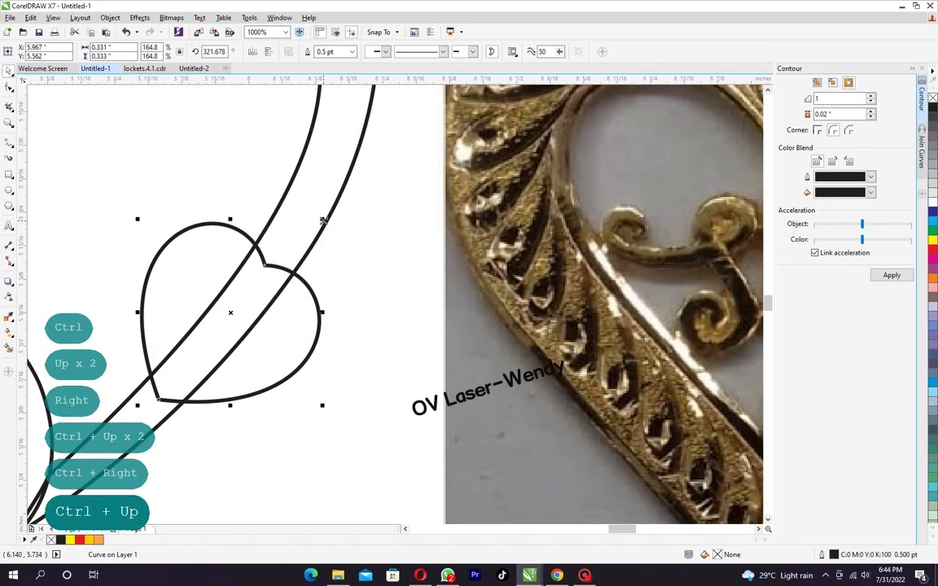
Step: Enlarge the small heart to 176.2% about its center and nudge it slightly left and down to match the photo
{"action": "left_click_drag", "start_coordinate": [323, 220], "coordinate": [335, 213]}
{"action": "scroll", "coordinate": [294, 314], "scroll_direction": "down", "scroll_amount": 2}
{"action": "left_click", "coordinate": [302, 367]}
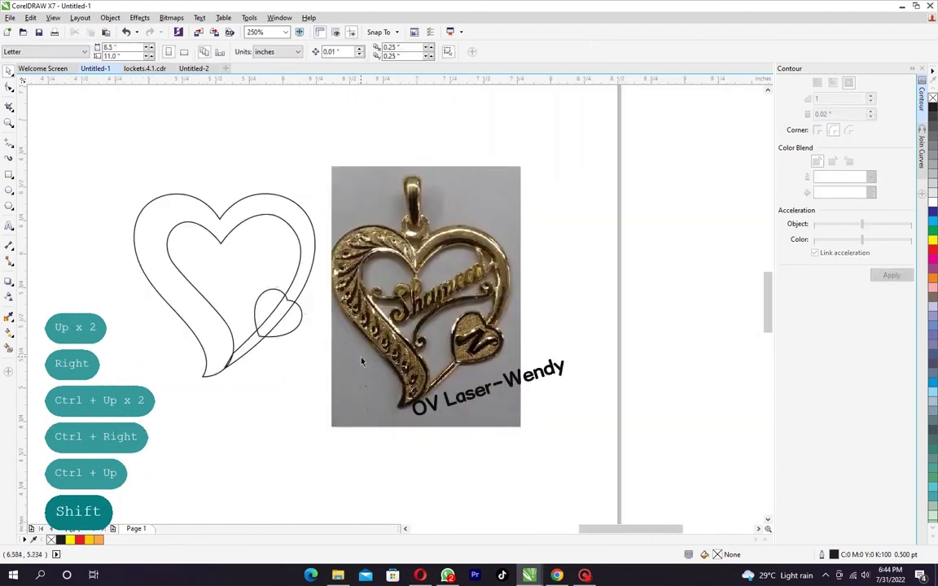
{"action": "left_click_drag", "start_coordinate": [362, 358], "coordinate": [347, 360]}
{"action": "scroll", "coordinate": [263, 325], "scroll_direction": "up", "scroll_amount": 1}
{"action": "left_click", "coordinate": [269, 329]}
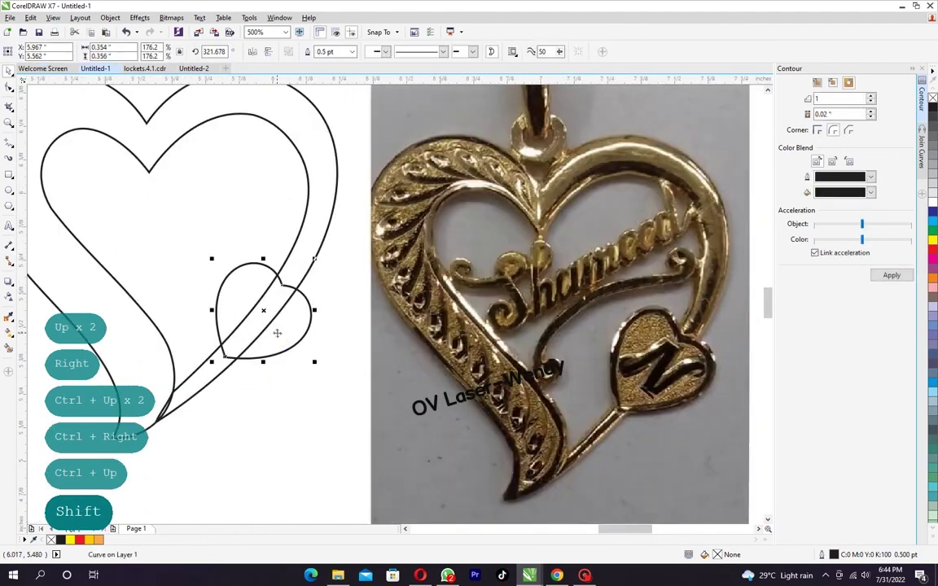
{"action": "key", "text": "ctrl+Left"}
{"action": "key", "text": "ctrl+Down"}
{"action": "left_click", "coordinate": [294, 386]}
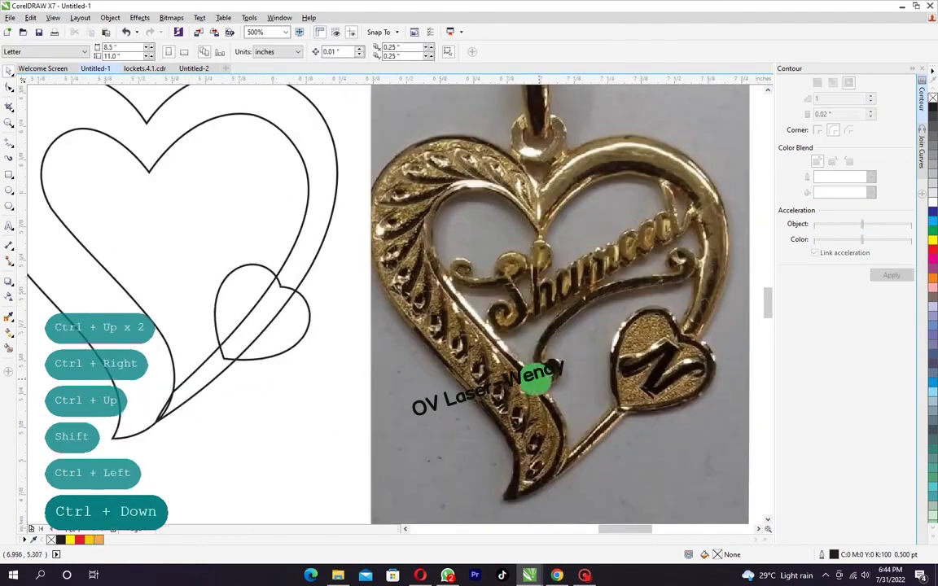
Step: Trace straight segments over the scroll below the name, from its upper curl along the lower edge and around the lower curl
{"action": "left_click_drag", "start_coordinate": [538, 381], "coordinate": [420, 366]}
{"action": "scroll", "coordinate": [622, 256], "scroll_direction": "up", "scroll_amount": 1}
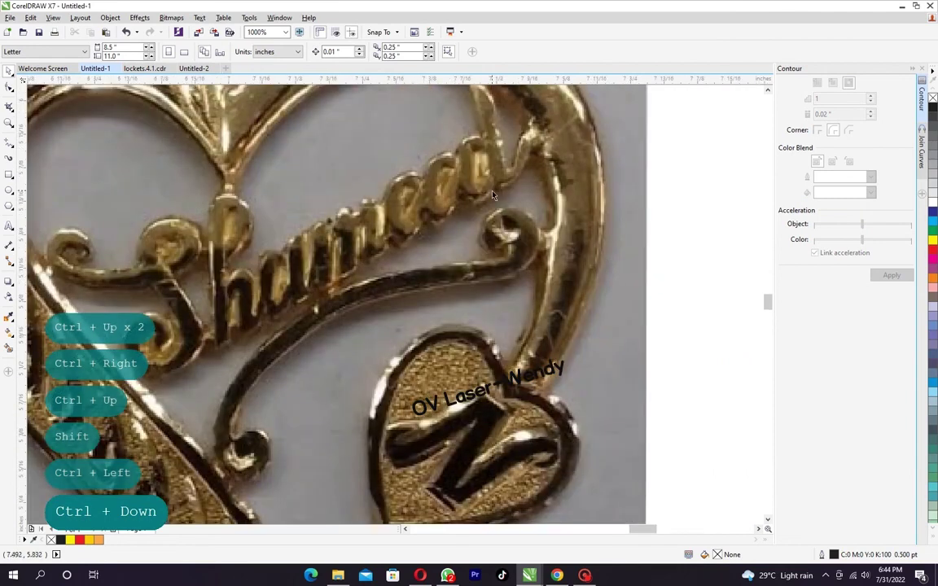
{"action": "left_click", "coordinate": [9, 142]}
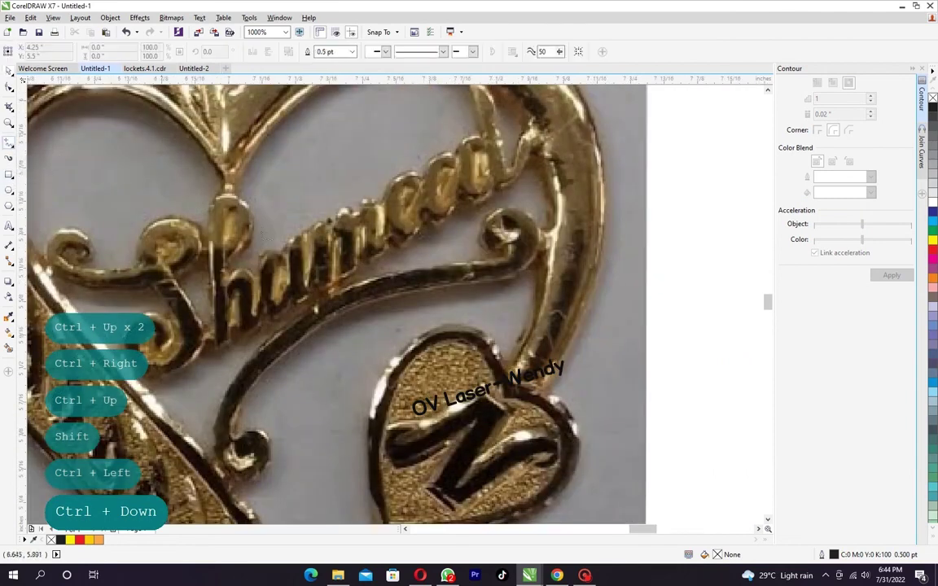
{"action": "left_click", "coordinate": [510, 246]}
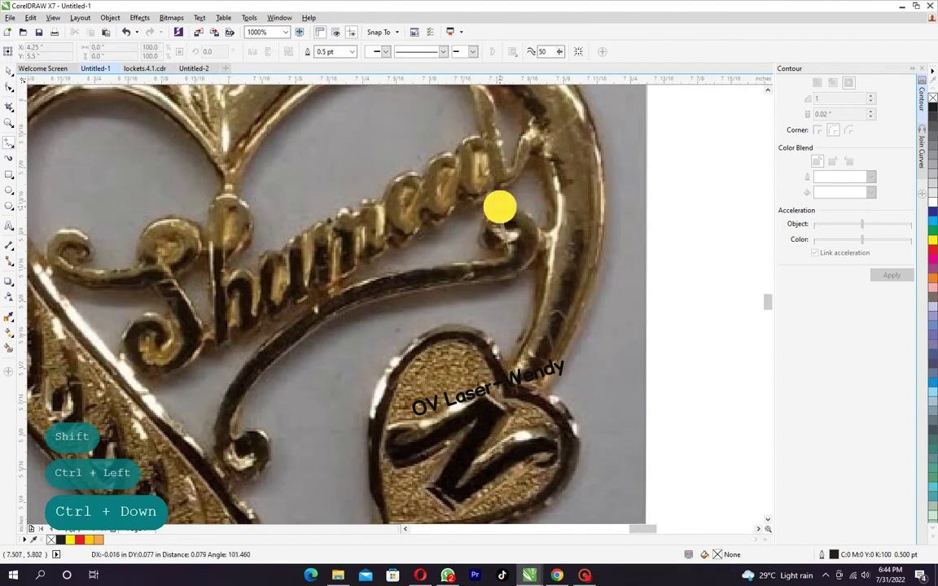
{"action": "double_click", "coordinate": [535, 257]}
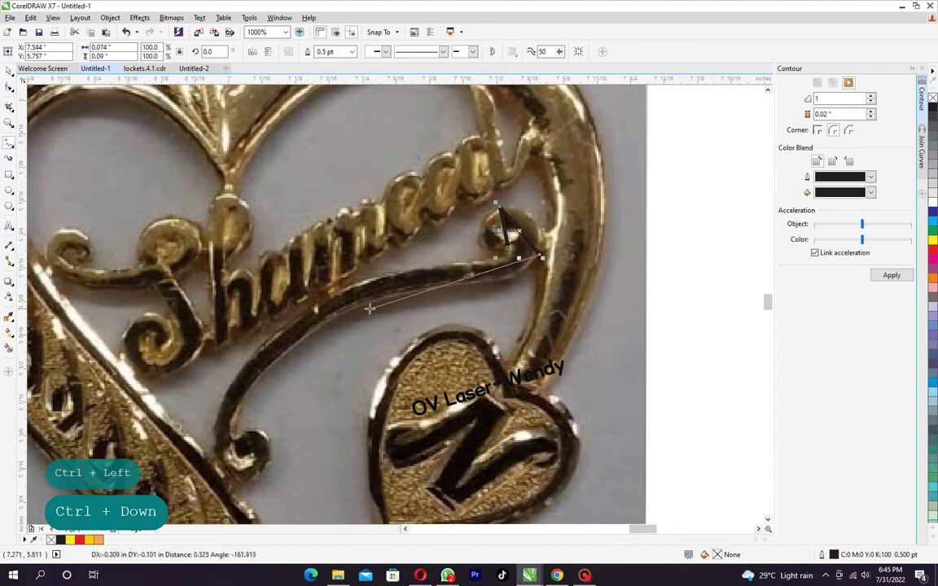
{"action": "scroll", "coordinate": [342, 309], "scroll_direction": "up", "scroll_amount": 3}
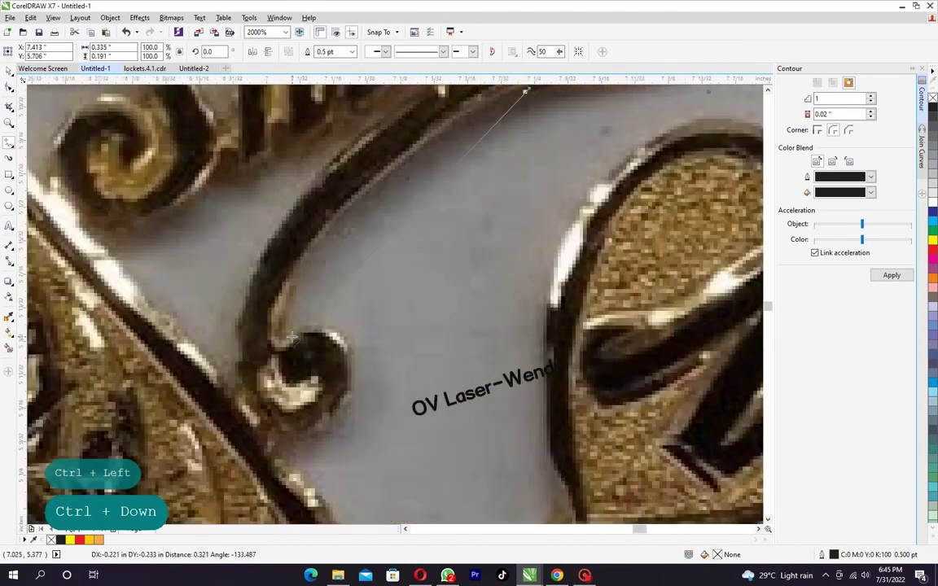
{"action": "left_click", "coordinate": [273, 356]}
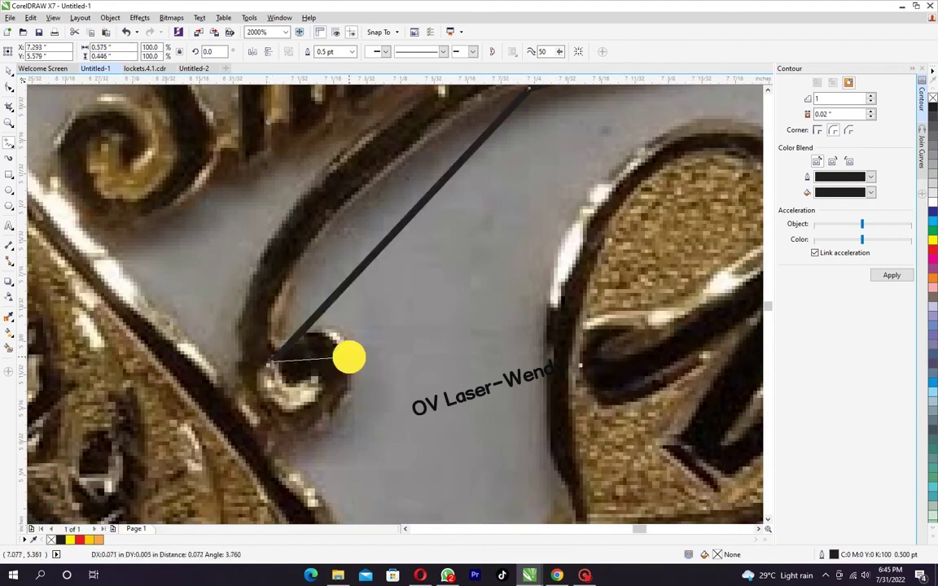
{"action": "double_click", "coordinate": [349, 357]}
{"action": "double_click", "coordinate": [264, 429]}
Step: Continue the scroll outline back along its upper edge and close it at the starting node in the upper curl
{"action": "left_click_drag", "start_coordinate": [271, 225], "coordinate": [276, 341]}
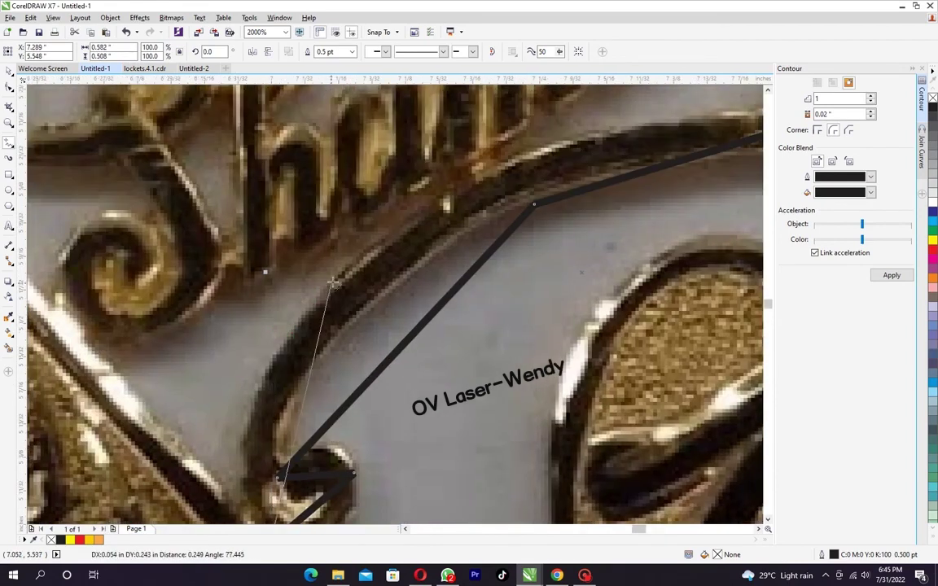
{"action": "double_click", "coordinate": [338, 273]}
{"action": "left_click_drag", "start_coordinate": [464, 203], "coordinate": [326, 354]}
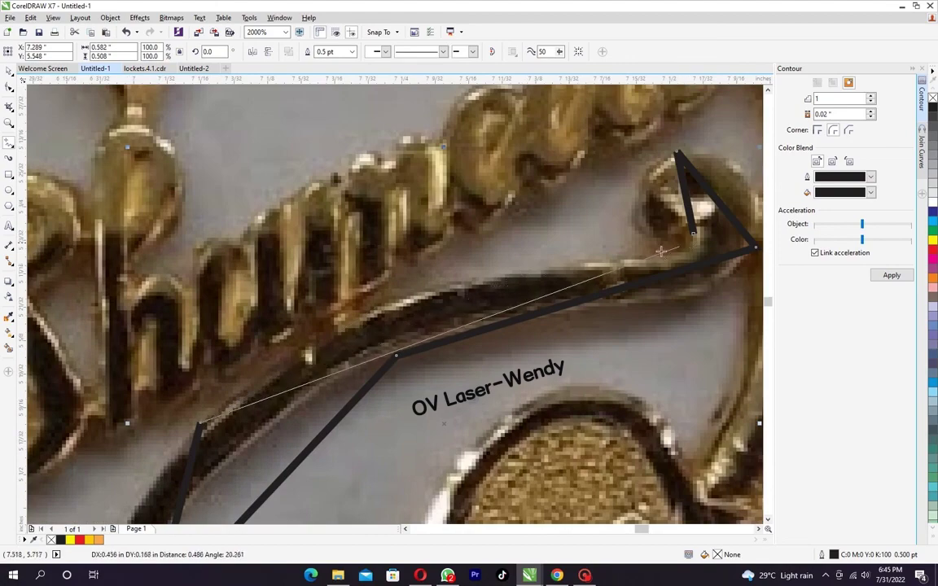
{"action": "left_click", "coordinate": [533, 267]}
{"action": "double_click", "coordinate": [693, 237]}
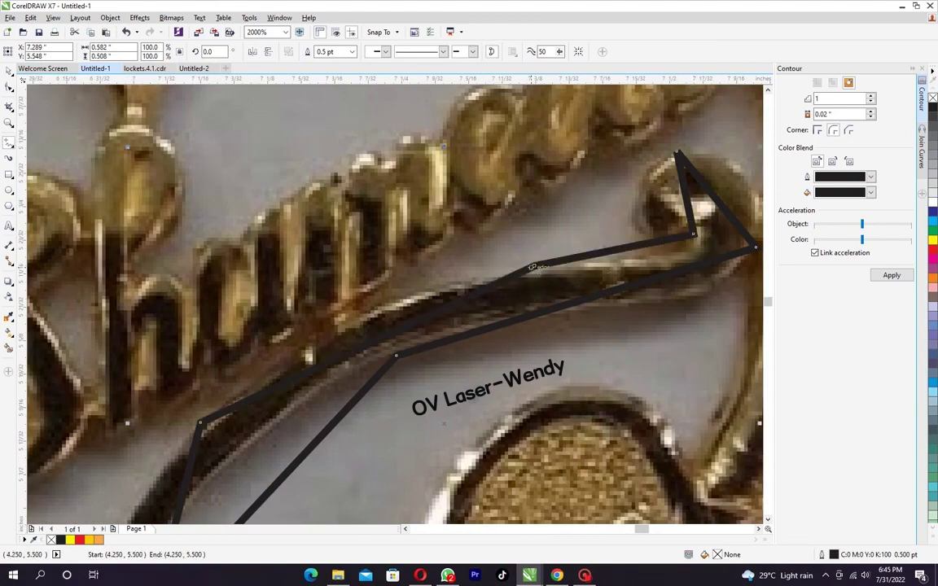
Step: Select all nodes of the scroll outline and convert its segments to curves
{"action": "scroll", "coordinate": [523, 270], "scroll_direction": "down", "scroll_amount": 2}
{"action": "key", "text": "F10"}
{"action": "scroll", "coordinate": [414, 227], "scroll_direction": "down", "scroll_amount": 1}
{"action": "left_click_drag", "start_coordinate": [326, 208], "coordinate": [566, 391]}
{"action": "scroll", "coordinate": [525, 230], "scroll_direction": "up", "scroll_amount": 1}
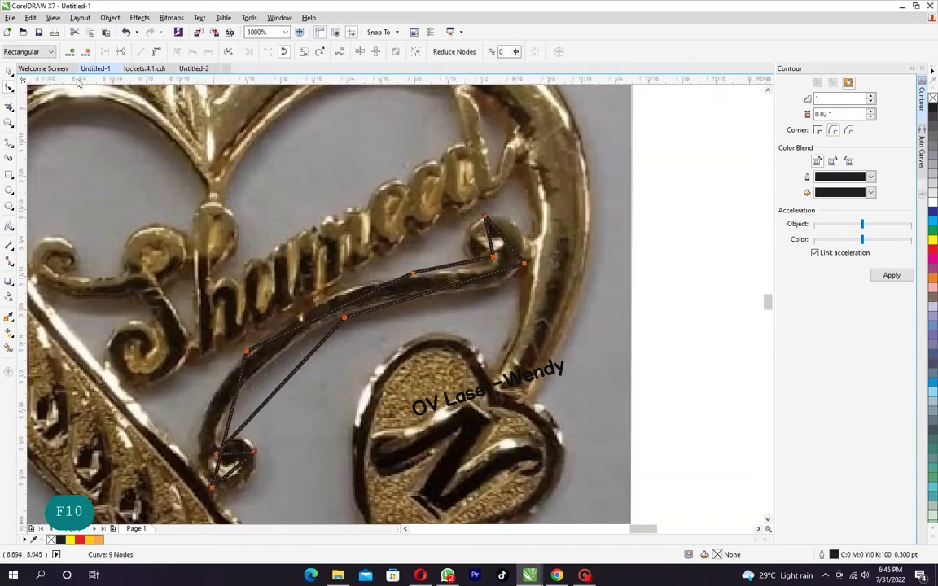
Step: Bend the scroll outline's segments around the upper curl and adjust their handles to follow its round edge in the photo
{"action": "scroll", "coordinate": [476, 243], "scroll_direction": "up", "scroll_amount": 2}
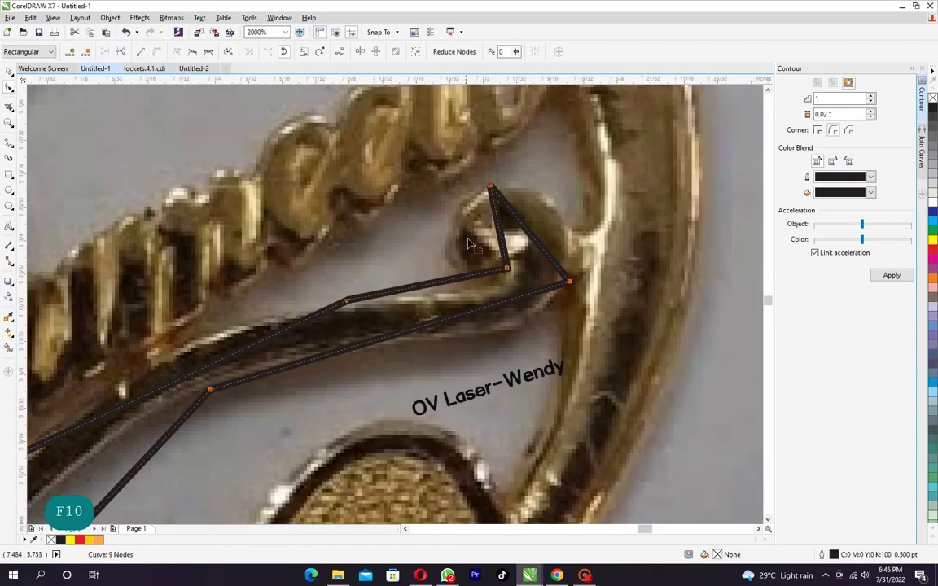
{"action": "mouse_move", "coordinate": [535, 242]}
{"action": "left_mouse_down"}
{"action": "mouse_move", "coordinate": [560, 203]}
{"action": "mouse_move", "coordinate": [576, 218]}
{"action": "mouse_move", "coordinate": [593, 213]}
{"action": "left_mouse_up"}
{"action": "left_click_drag", "start_coordinate": [548, 178], "coordinate": [552, 169]}
{"action": "mouse_move", "coordinate": [499, 231]}
{"action": "left_mouse_down"}
{"action": "mouse_move", "coordinate": [495, 174]}
{"action": "mouse_move", "coordinate": [447, 242]}
{"action": "mouse_move", "coordinate": [454, 204]}
{"action": "left_mouse_up"}
{"action": "left_click_drag", "start_coordinate": [447, 271], "coordinate": [442, 274]}
{"action": "scroll", "coordinate": [480, 189], "scroll_direction": "up", "scroll_amount": 2}
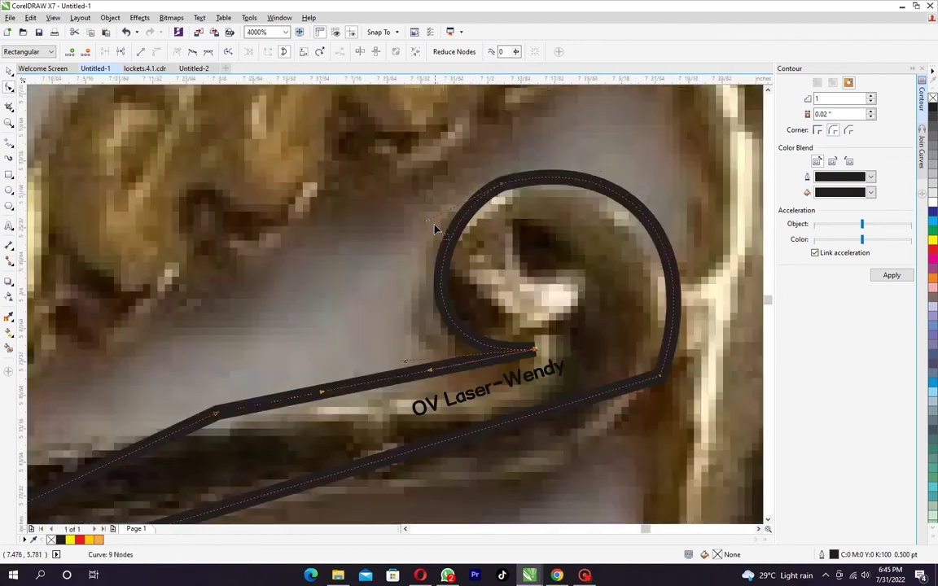
{"action": "left_click_drag", "start_coordinate": [428, 224], "coordinate": [410, 223]}
{"action": "scroll", "coordinate": [444, 207], "scroll_direction": "down", "scroll_amount": 2}
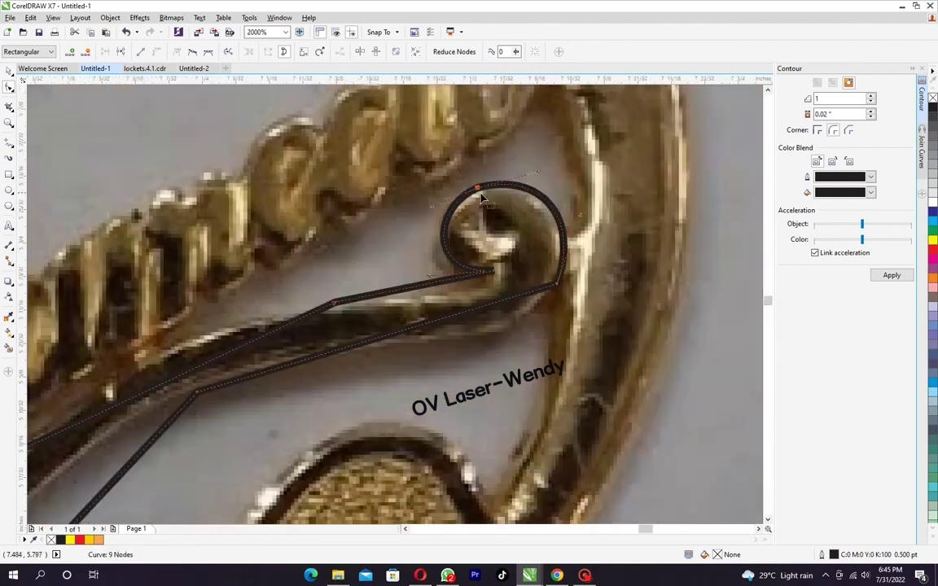
Step: Adjust the curve handle at the top node of the upper curl to round its outline along the photo
{"action": "key", "text": "ctrl+Up"}
{"action": "scroll", "coordinate": [531, 162], "scroll_direction": "up", "scroll_amount": 1}
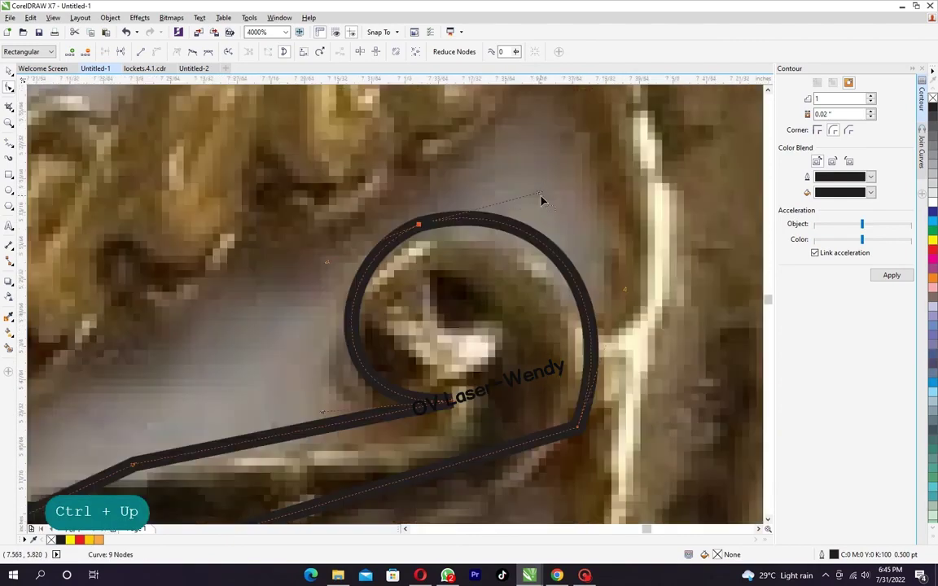
{"action": "left_click_drag", "start_coordinate": [538, 192], "coordinate": [532, 188]}
{"action": "scroll", "coordinate": [524, 180], "scroll_direction": "down", "scroll_amount": 2}
{"action": "scroll", "coordinate": [472, 262], "scroll_direction": "up", "scroll_amount": 2}
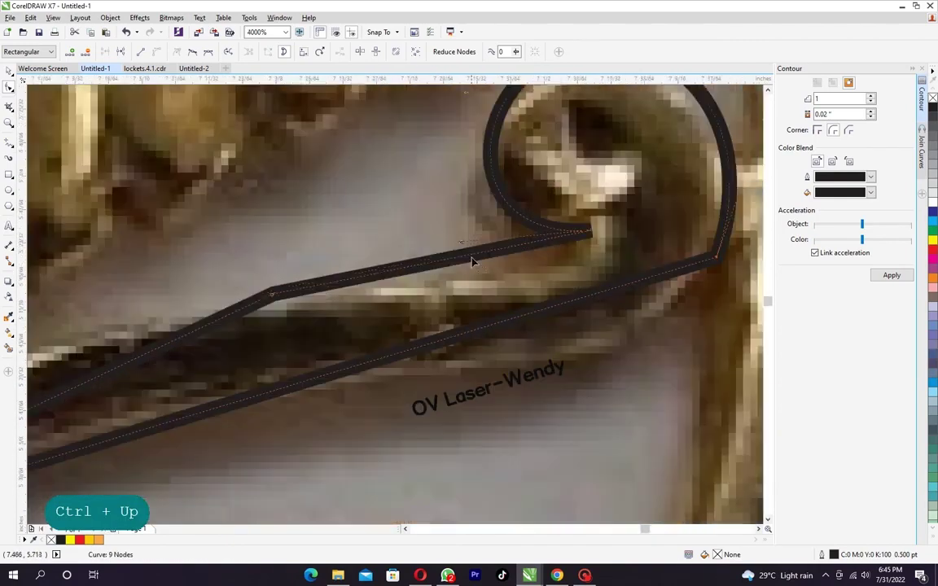
Step: Bend the upper-edge segment running into the upper curl's inner tip so it follows the scroll in the photo
{"action": "left_click_drag", "start_coordinate": [463, 250], "coordinate": [525, 194]}
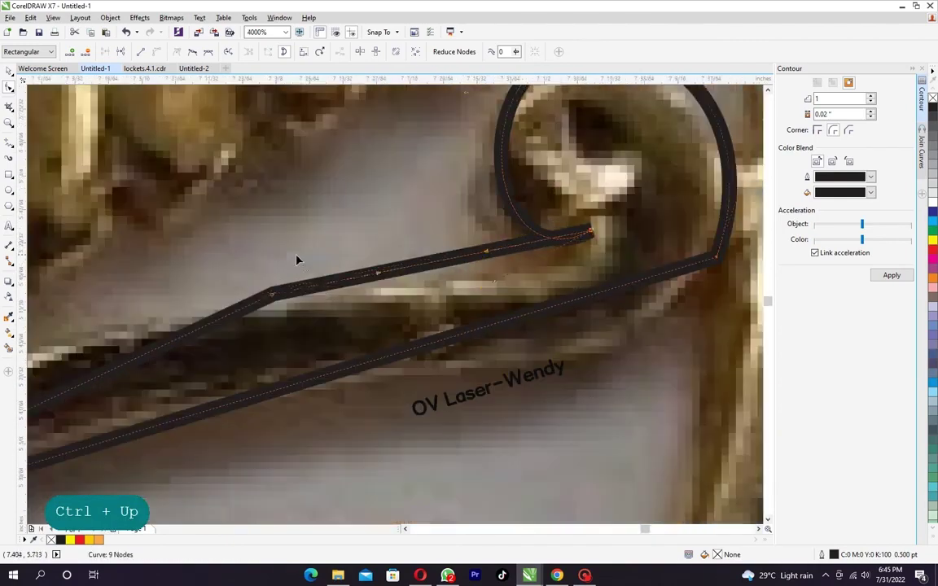
{"action": "key", "text": "ctrl+z"}
{"action": "left_click_drag", "start_coordinate": [259, 275], "coordinate": [310, 314]}
{"action": "left_click_drag", "start_coordinate": [487, 252], "coordinate": [513, 282]}
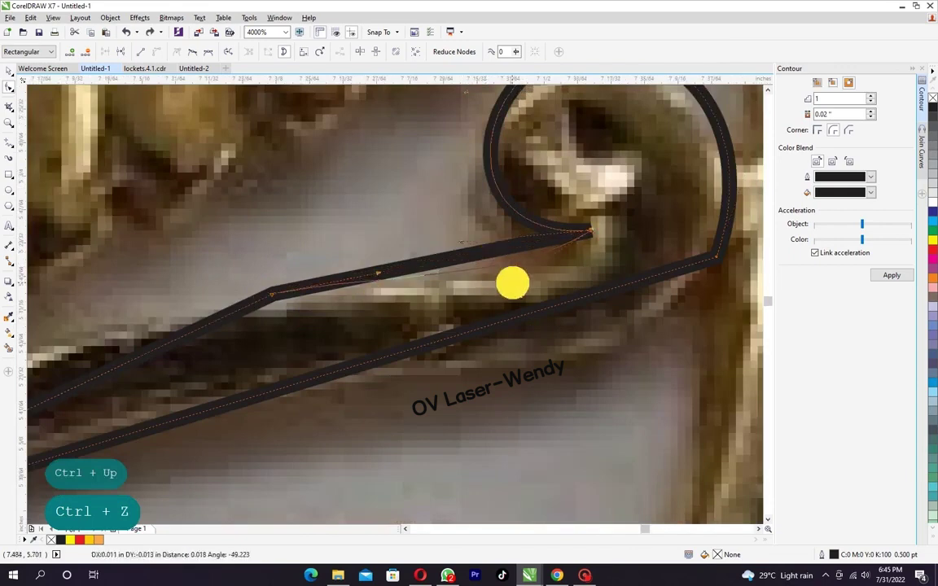
{"action": "scroll", "coordinate": [448, 303], "scroll_direction": "down", "scroll_amount": 1}
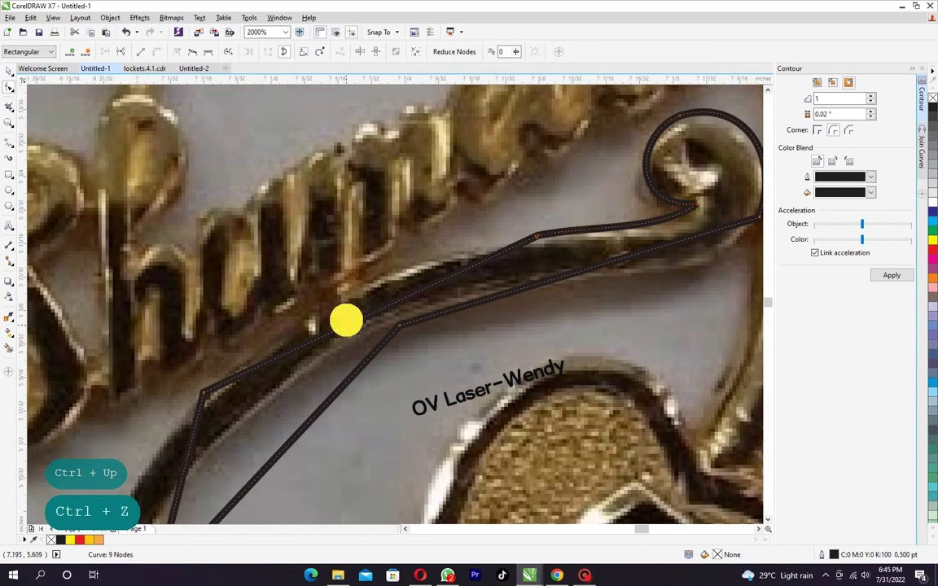
Step: Bend the long upper-edge segment below the name along the photo and replace its corner node with a new node nearby
{"action": "left_click", "coordinate": [357, 318]}
{"action": "left_click_drag", "start_coordinate": [360, 319], "coordinate": [393, 291]}
{"action": "scroll", "coordinate": [443, 261], "scroll_direction": "up", "scroll_amount": 1}
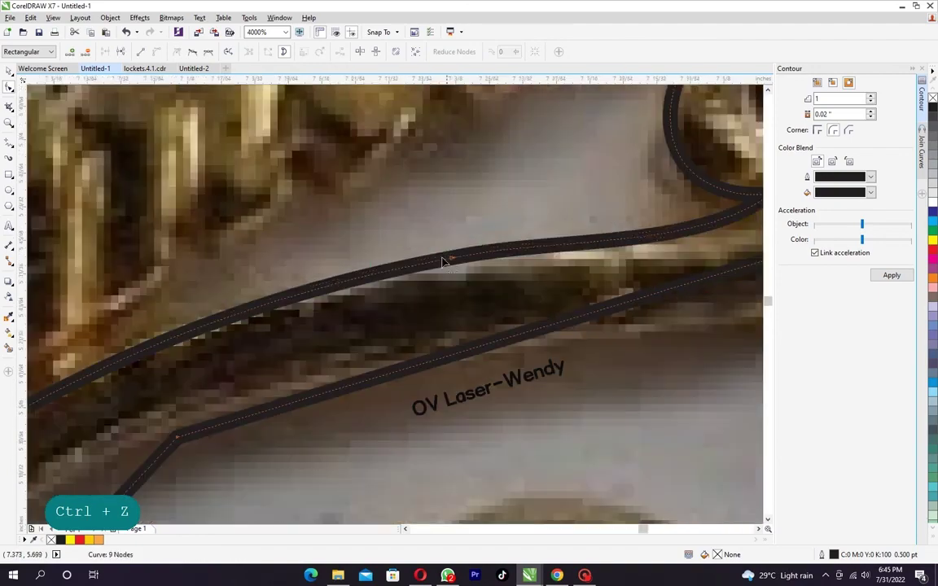
{"action": "double_click", "coordinate": [342, 283]}
{"action": "left_click_drag", "start_coordinate": [407, 248], "coordinate": [562, 299]}
{"action": "key", "text": "Delete"}
Step: Refine the upper edge between the name and the upper curl so it runs smoothly along the scroll
{"action": "left_click", "coordinate": [477, 283]}
{"action": "scroll", "coordinate": [478, 275], "scroll_direction": "down", "scroll_amount": 1}
{"action": "scroll", "coordinate": [630, 221], "scroll_direction": "up", "scroll_amount": 1}
{"action": "left_click", "coordinate": [540, 282]}
{"action": "scroll", "coordinate": [599, 255], "scroll_direction": "down", "scroll_amount": 1}
{"action": "left_click_drag", "start_coordinate": [492, 293], "coordinate": [527, 282]}
{"action": "left_click", "coordinate": [501, 268]}
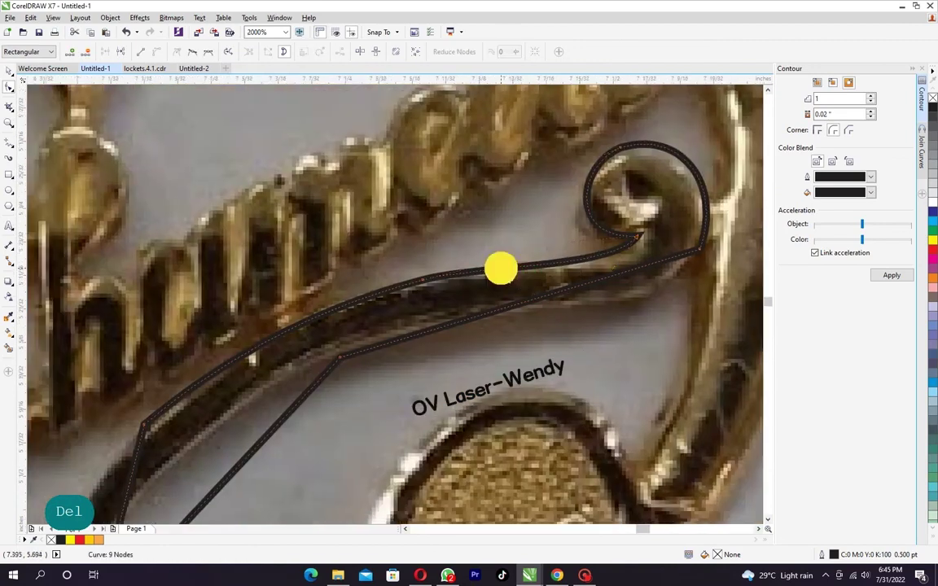
{"action": "left_click", "coordinate": [403, 319]}
{"action": "key", "text": "Delete"}
{"action": "scroll", "coordinate": [301, 359], "scroll_direction": "down", "scroll_amount": 1}
{"action": "scroll", "coordinate": [293, 373], "scroll_direction": "up", "scroll_amount": 1}
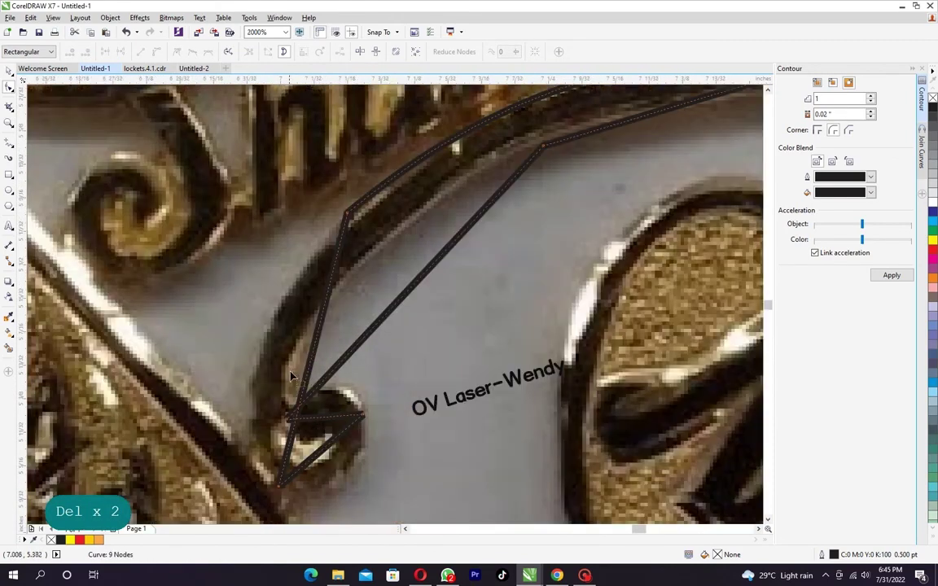
Step: Bend the straight segment descending to the lower curl outward and adjust its handles to match the scroll's outer edge
{"action": "left_click_drag", "start_coordinate": [308, 376], "coordinate": [259, 350]}
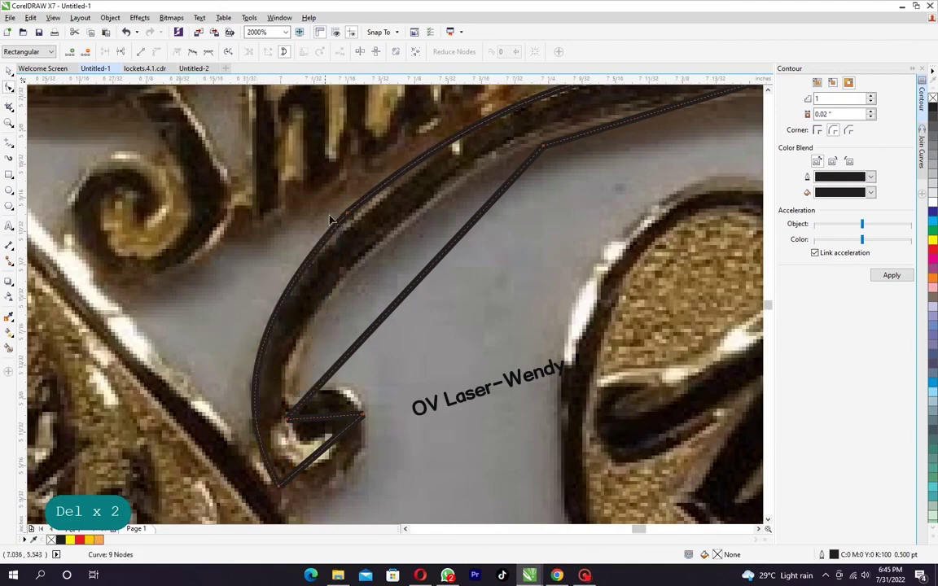
{"action": "left_click_drag", "start_coordinate": [275, 296], "coordinate": [270, 285]}
{"action": "left_click_drag", "start_coordinate": [276, 325], "coordinate": [287, 254]}
Step: Bend the lower curl's outer segment into a round arc and adjust its handles to follow the photo
{"action": "scroll", "coordinate": [329, 376], "scroll_direction": "up", "scroll_amount": 1}
{"action": "left_click_drag", "start_coordinate": [333, 392], "coordinate": [419, 279]}
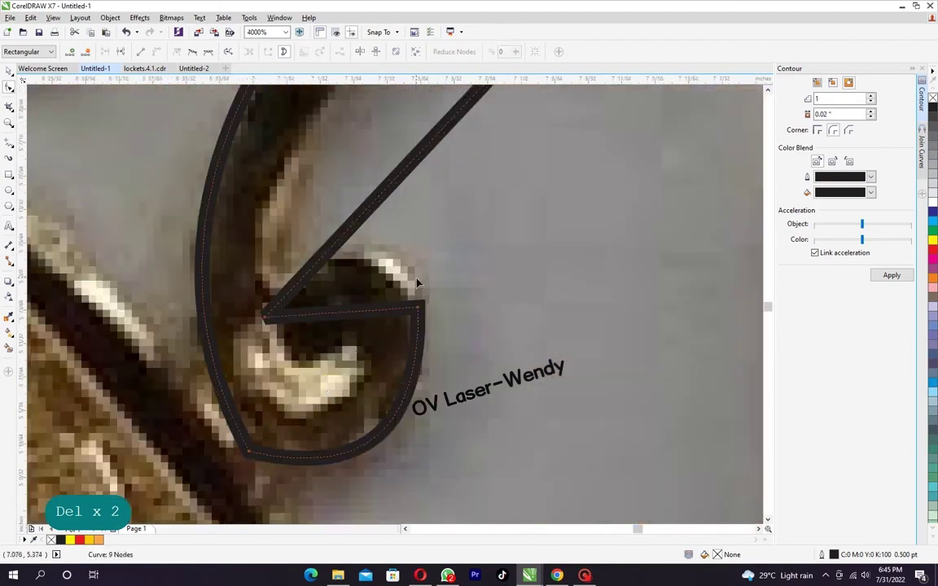
{"action": "scroll", "coordinate": [416, 277], "scroll_direction": "down", "scroll_amount": 1}
{"action": "left_click", "coordinate": [439, 345]}
{"action": "left_click", "coordinate": [434, 349]}
{"action": "scroll", "coordinate": [391, 380], "scroll_direction": "up", "scroll_amount": 1}
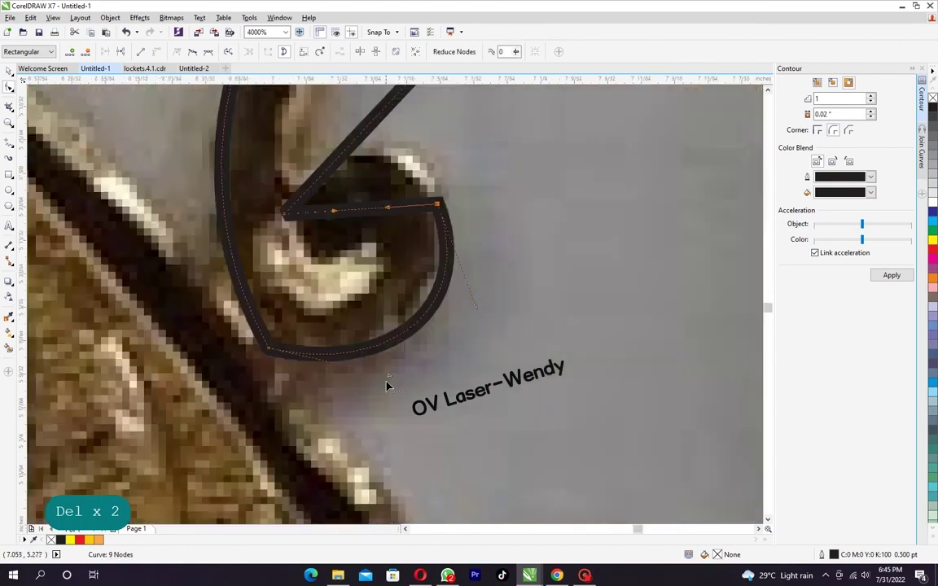
{"action": "left_click", "coordinate": [389, 381]}
Step: Adjust the handles of the lower curl's bottom node so the outer edge flows around the curl
{"action": "scroll", "coordinate": [389, 390], "scroll_direction": "down", "scroll_amount": 1}
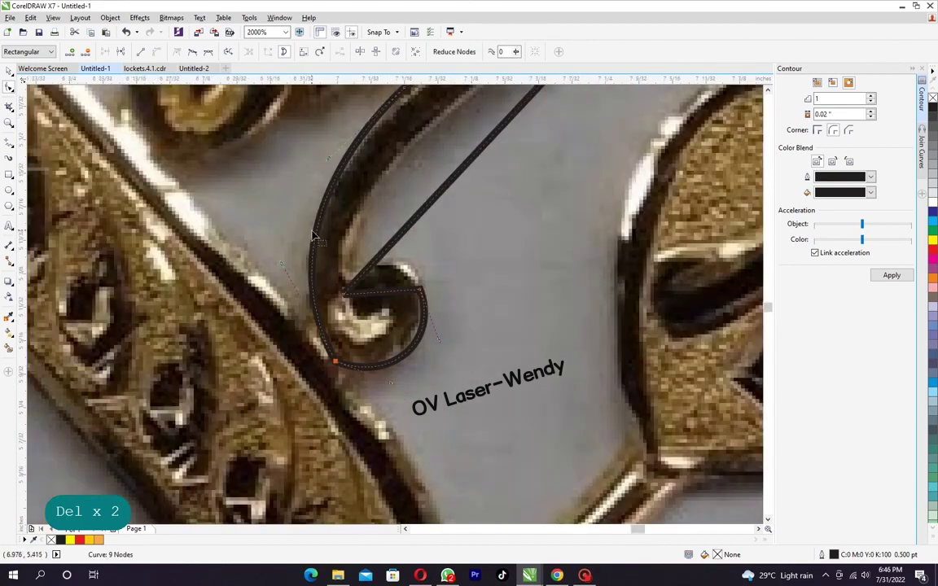
{"action": "left_click", "coordinate": [272, 297]}
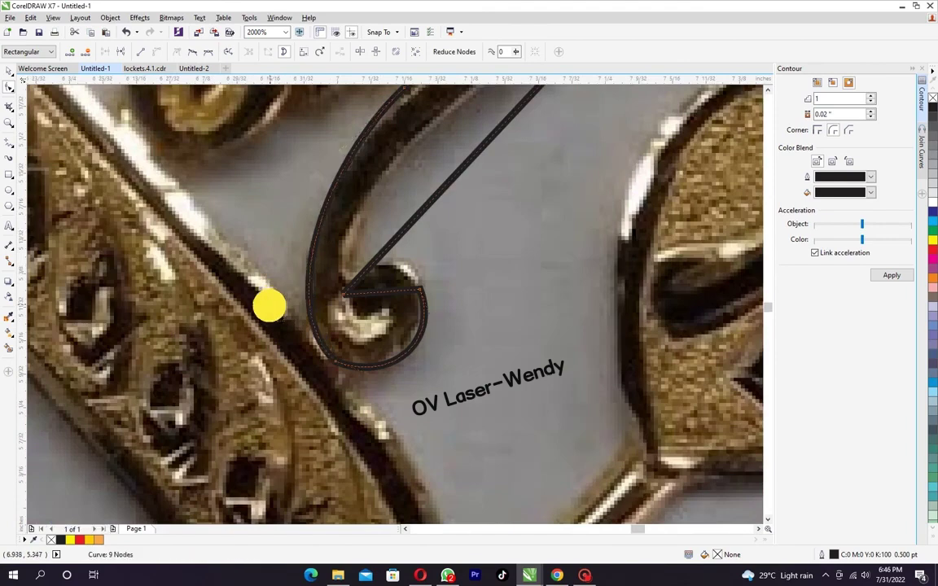
{"action": "left_click", "coordinate": [343, 381]}
{"action": "scroll", "coordinate": [318, 346], "scroll_direction": "up", "scroll_amount": 1}
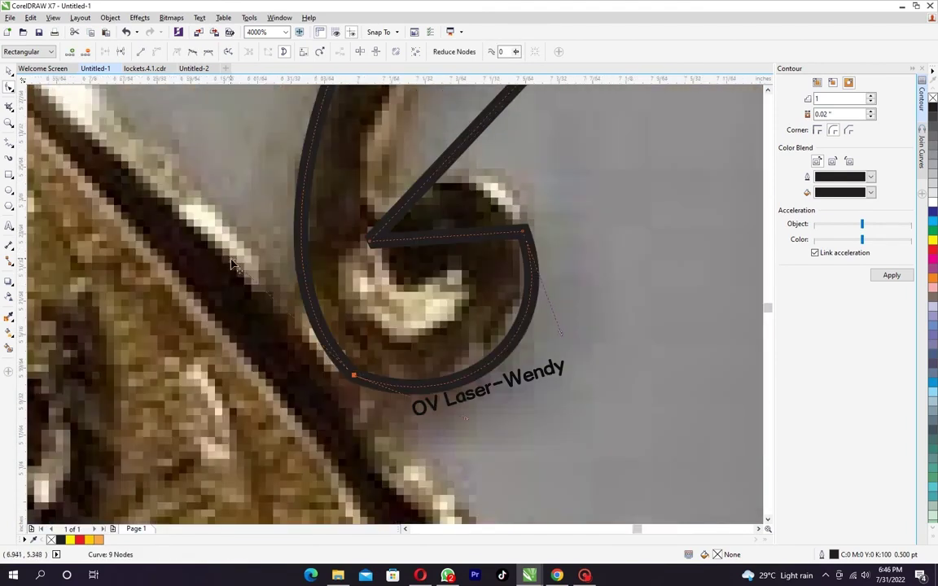
Step: Add a node on the outer edge beside the lower curl and delete the curl's old bottom node
{"action": "left_click_drag", "start_coordinate": [234, 265], "coordinate": [280, 267]}
{"action": "double_click", "coordinate": [306, 298]}
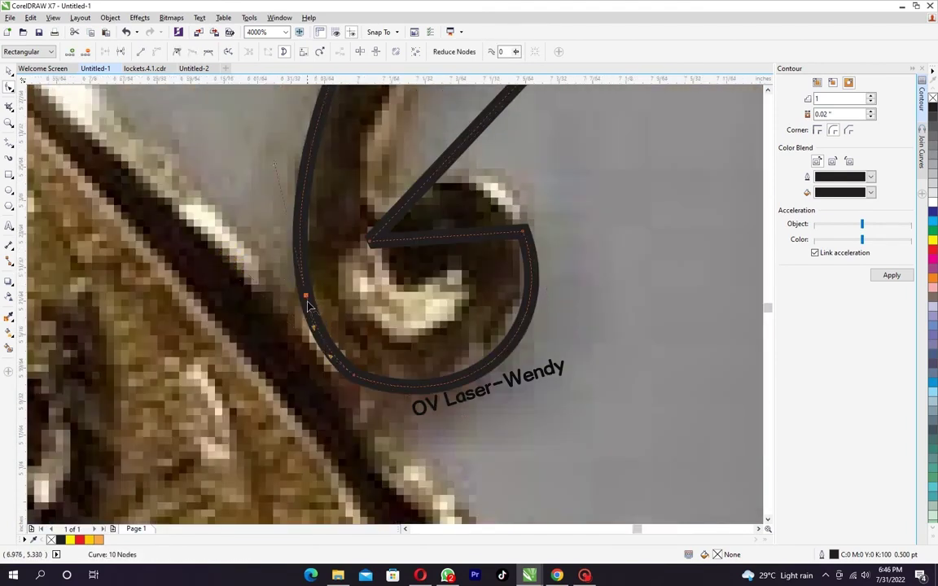
{"action": "key", "text": "Delete"}
{"action": "key", "text": "Delete"}
{"action": "key", "text": "Delete"}
{"action": "scroll", "coordinate": [429, 331], "scroll_direction": "down", "scroll_amount": 1}
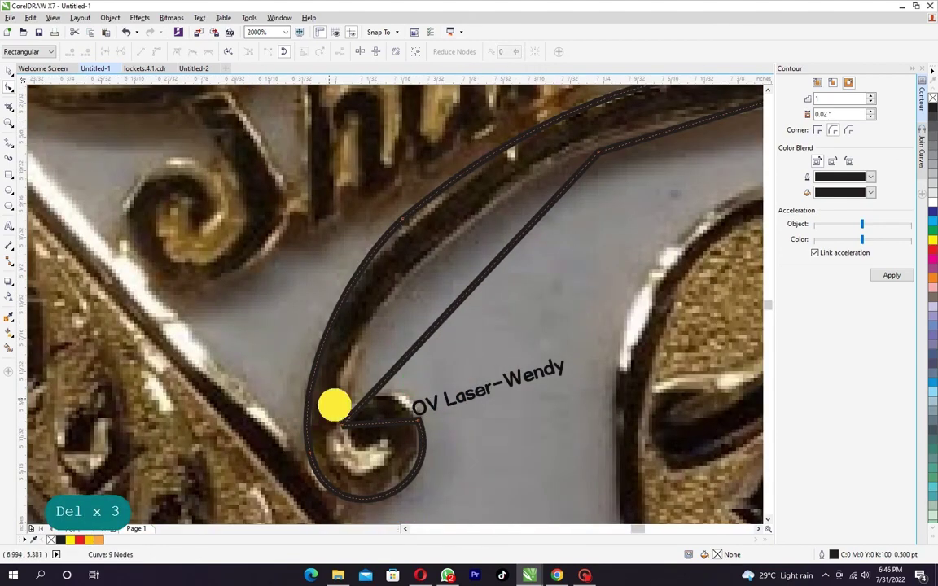
Step: Bend the scroll's straight lower-edge segment above the lower curl and adjust its handles to follow the inner edge
{"action": "left_click", "coordinate": [335, 404]}
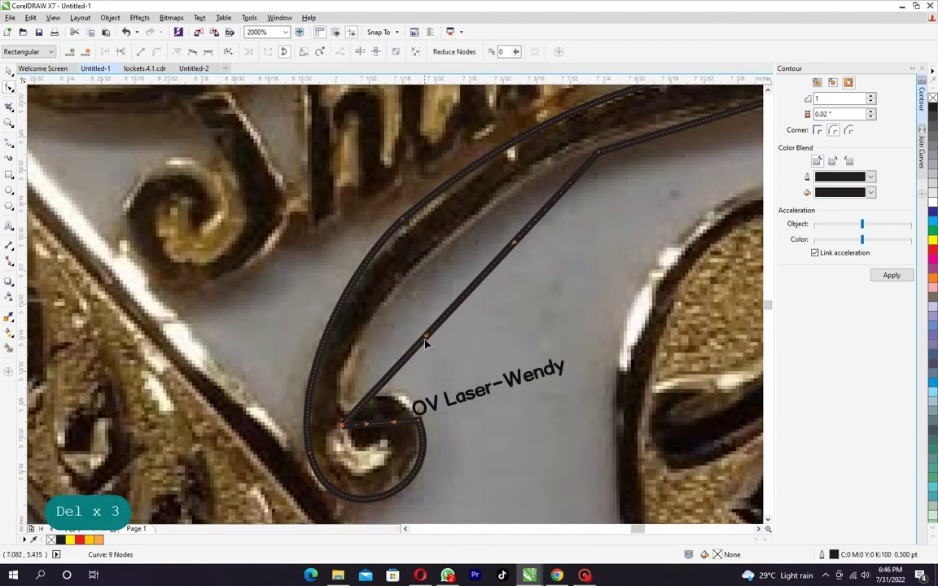
{"action": "left_click_drag", "start_coordinate": [427, 336], "coordinate": [377, 246]}
{"action": "left_click_drag", "start_coordinate": [478, 268], "coordinate": [453, 313]}
{"action": "left_click_drag", "start_coordinate": [500, 255], "coordinate": [581, 180]}
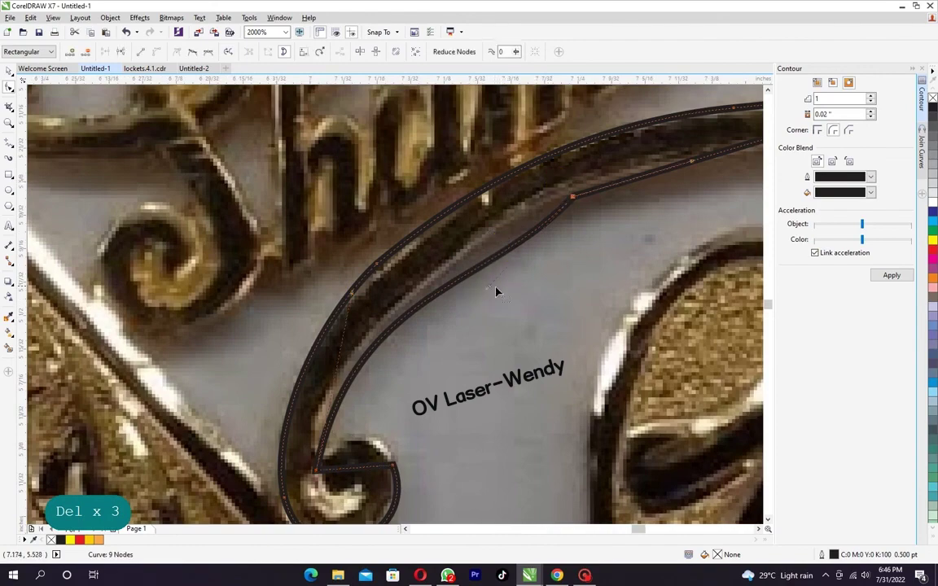
{"action": "left_click_drag", "start_coordinate": [489, 288], "coordinate": [507, 230]}
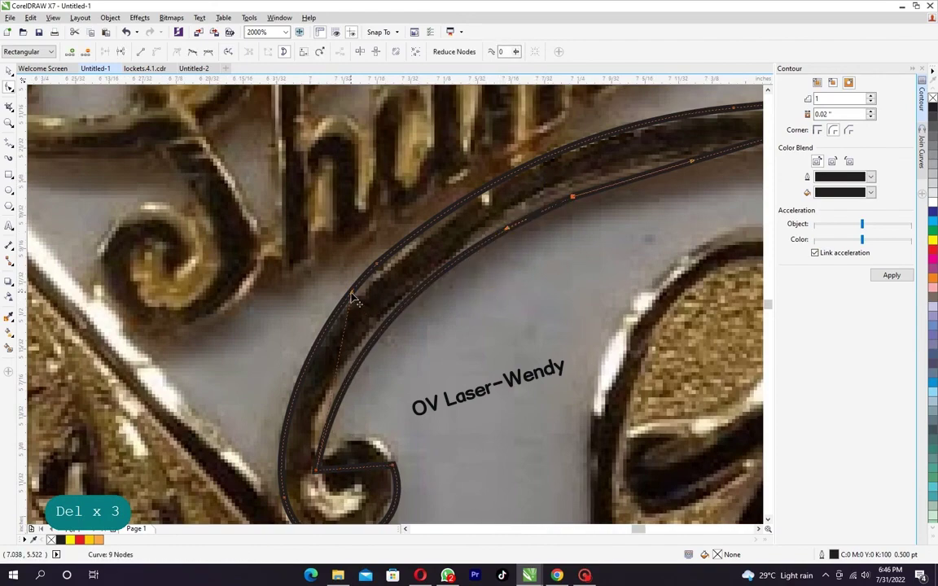
Step: Bend the lower edge toward the upper curl along the photo and replace its corner node with a new node nearby
{"action": "left_click_drag", "start_coordinate": [356, 299], "coordinate": [684, 192]}
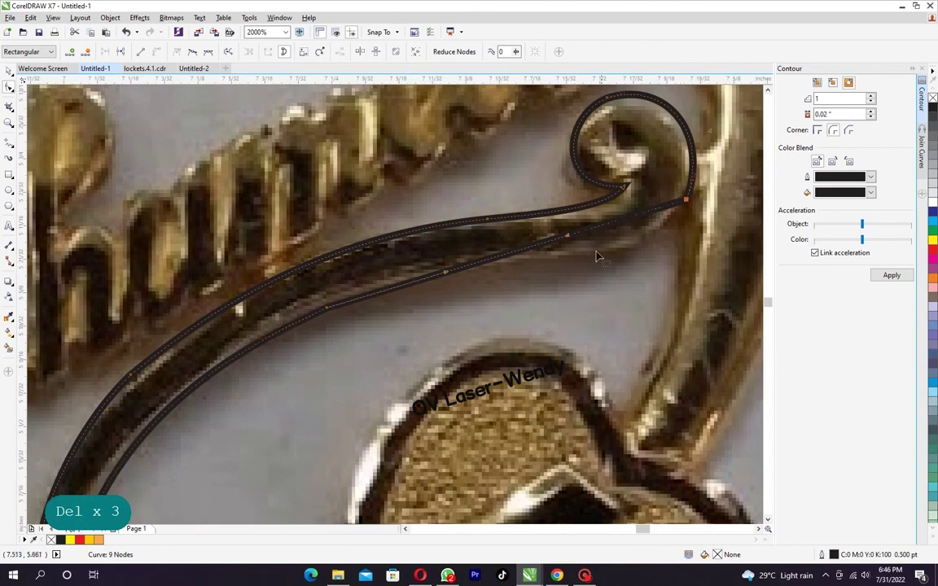
{"action": "left_click_drag", "start_coordinate": [567, 237], "coordinate": [408, 293]}
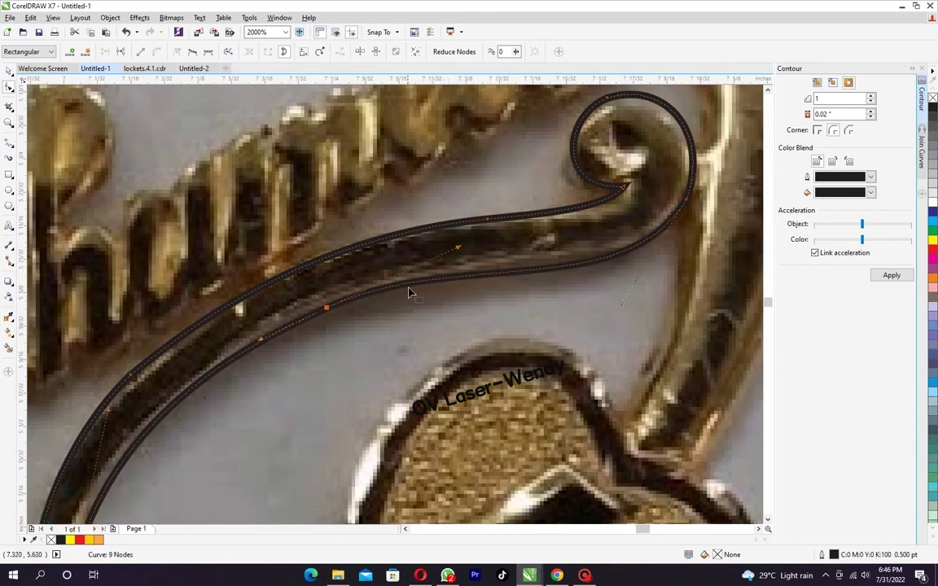
{"action": "double_click", "coordinate": [415, 282]}
{"action": "left_click", "coordinate": [326, 307]}
{"action": "key", "text": "Delete"}
{"action": "left_click", "coordinate": [333, 377]}
{"action": "scroll", "coordinate": [373, 308], "scroll_direction": "down", "scroll_amount": 1}
{"action": "left_click_drag", "start_coordinate": [277, 361], "coordinate": [299, 302]}
{"action": "scroll", "coordinate": [299, 304], "scroll_direction": "up", "scroll_amount": 2}
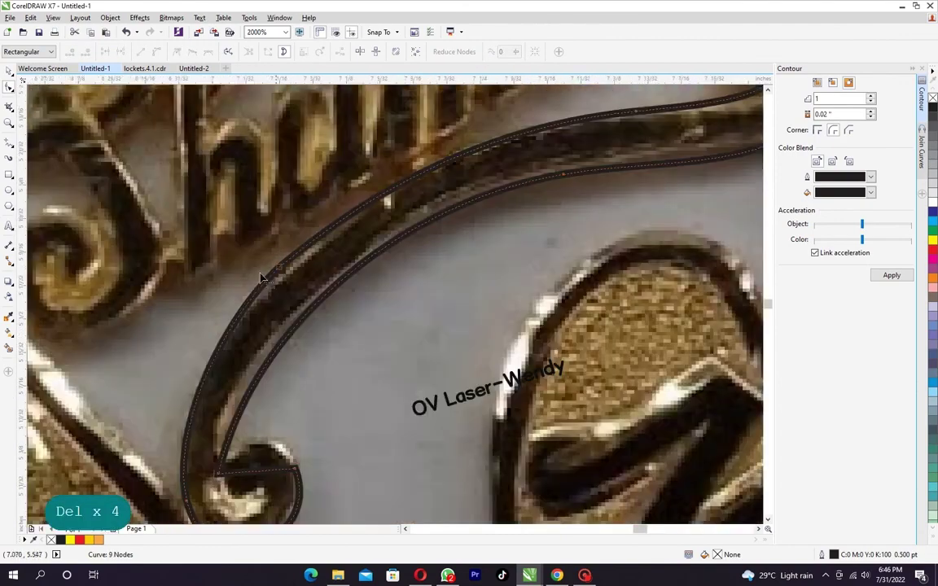
Step: Add a node on the outer edge above the lower curl and delete the corner node further up
{"action": "left_click", "coordinate": [300, 287]}
{"action": "double_click", "coordinate": [209, 368]}
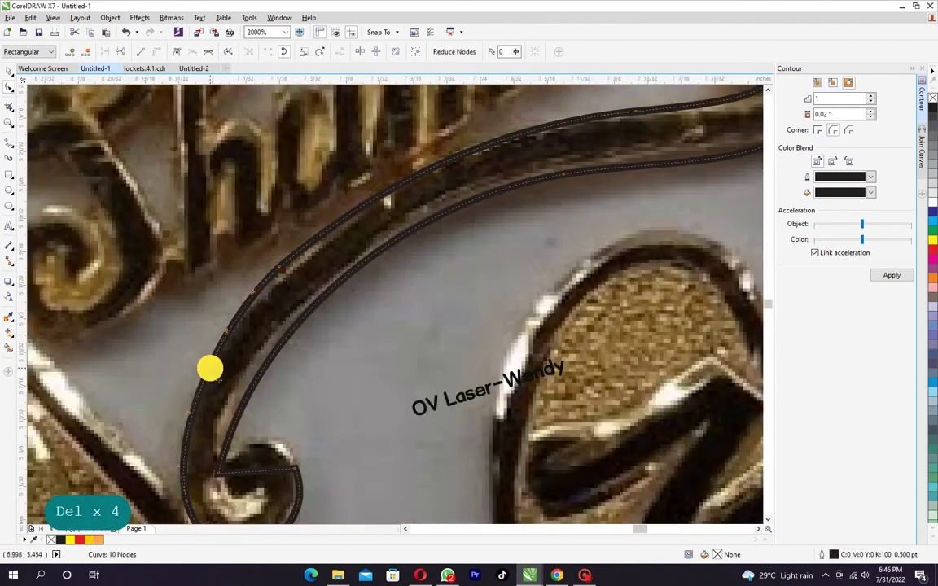
{"action": "left_click_drag", "start_coordinate": [251, 252], "coordinate": [293, 276]}
{"action": "key", "text": "Delete"}
{"action": "scroll", "coordinate": [386, 233], "scroll_direction": "down", "scroll_amount": 1}
{"action": "left_click_drag", "start_coordinate": [523, 208], "coordinate": [470, 252]}
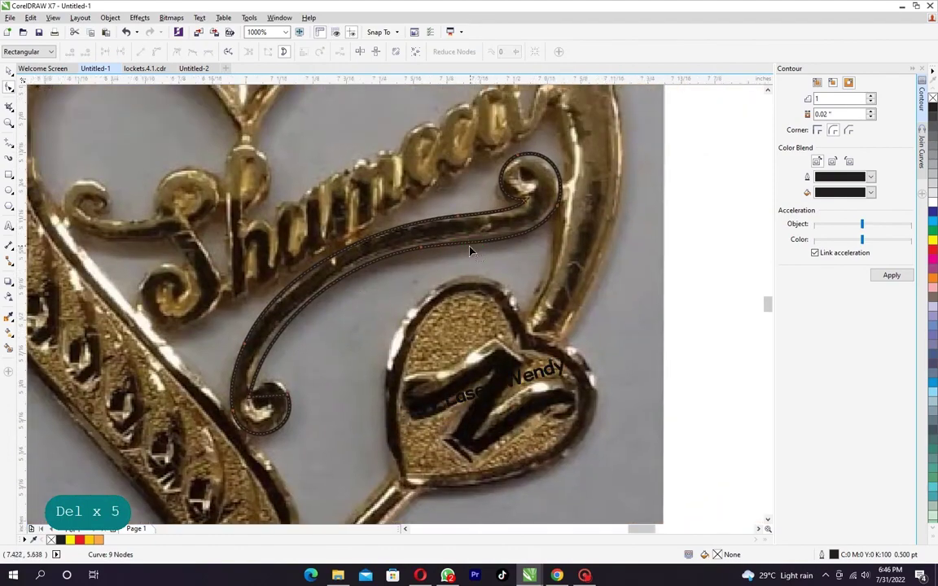
Step: Bend the top segment of the lower curl into a round arc and replace the corner node at its outer side
{"action": "scroll", "coordinate": [277, 392], "scroll_direction": "up", "scroll_amount": 2}
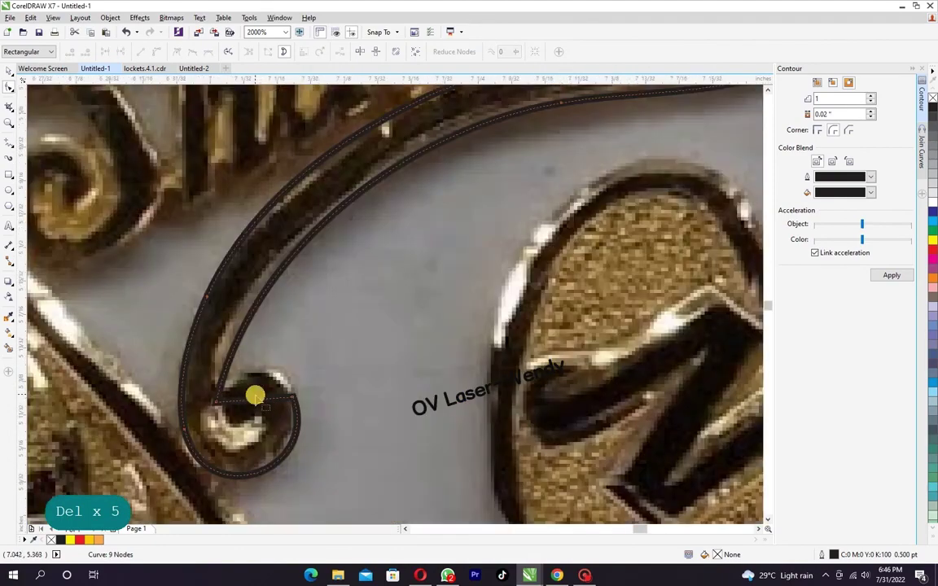
{"action": "scroll", "coordinate": [251, 383], "scroll_direction": "up", "scroll_amount": 2}
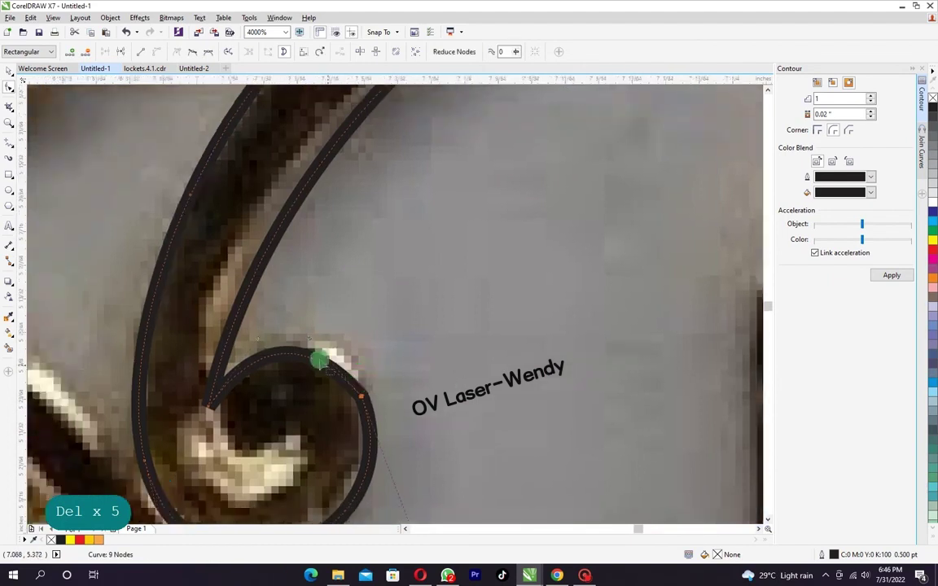
{"action": "left_click_drag", "start_coordinate": [312, 339], "coordinate": [347, 330]}
{"action": "left_click_drag", "start_coordinate": [258, 339], "coordinate": [249, 308]}
{"action": "scroll", "coordinate": [356, 272], "scroll_direction": "down", "scroll_amount": 2}
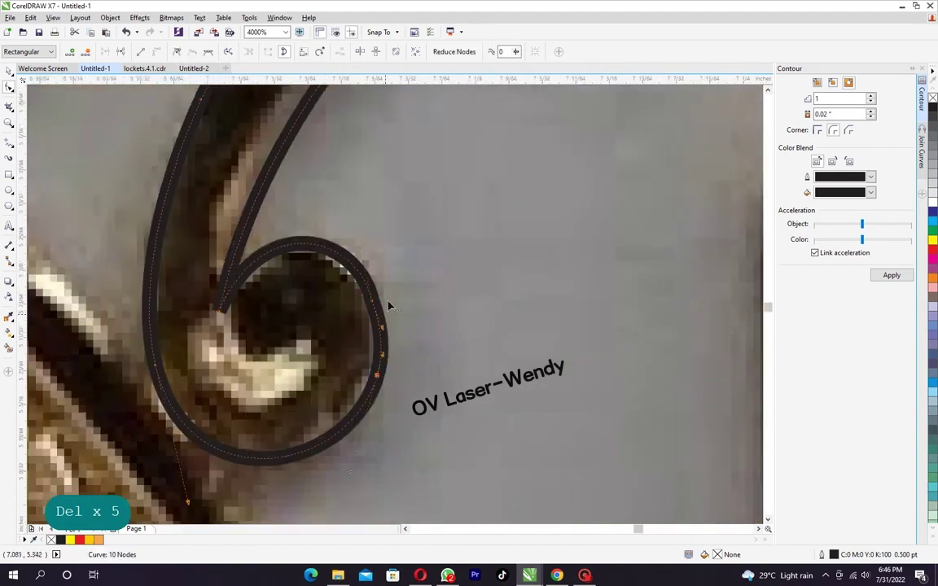
{"action": "key", "text": "Delete"}
{"action": "scroll", "coordinate": [329, 320], "scroll_direction": "up", "scroll_amount": 1}
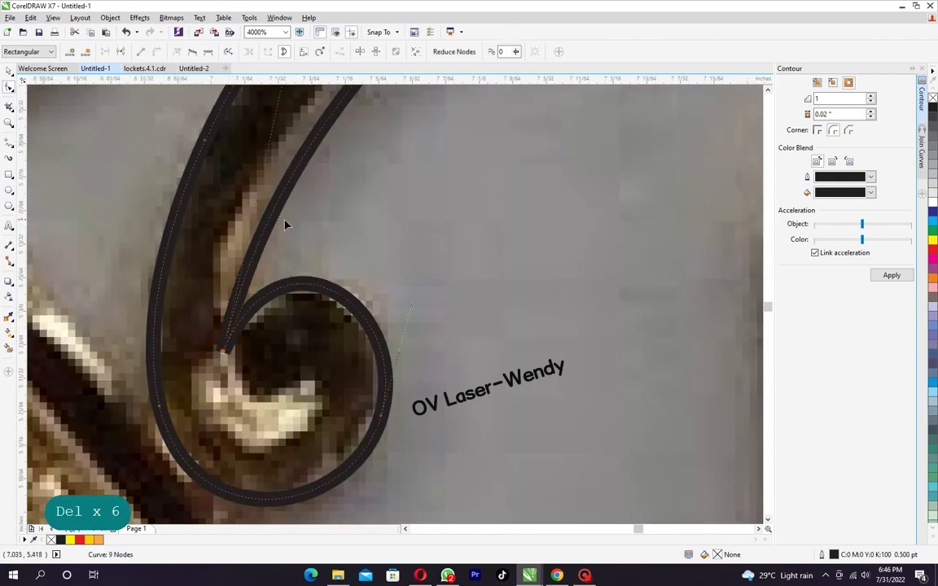
Step: Move the finished scroll outline off the photo to the empty area below the heart outlines
{"action": "scroll", "coordinate": [274, 243], "scroll_direction": "down", "scroll_amount": 7}
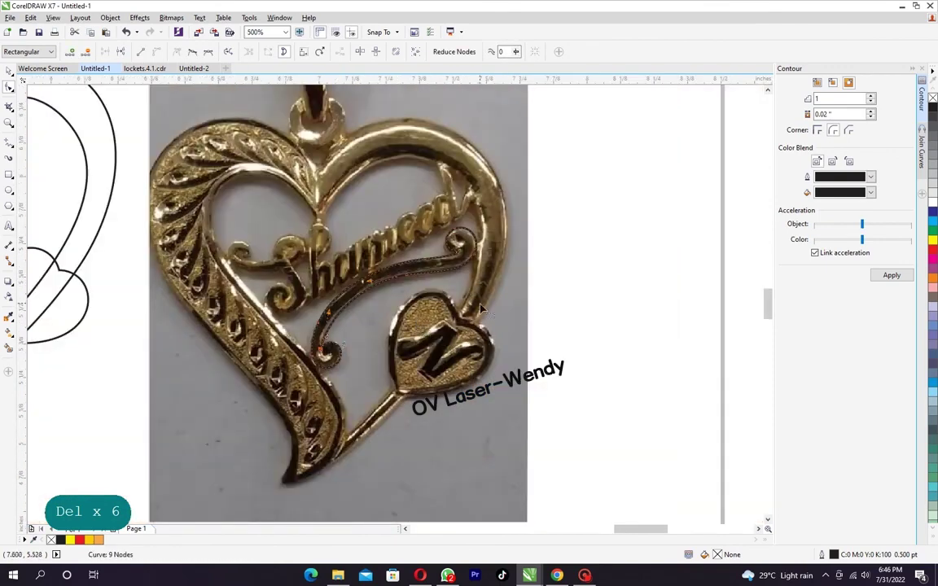
{"action": "key", "text": "space"}
{"action": "mouse_move", "coordinate": [469, 279]}
{"action": "left_mouse_down"}
{"action": "mouse_move", "coordinate": [388, 329]}
{"action": "mouse_move", "coordinate": [268, 359]}
{"action": "left_mouse_up"}
{"action": "scroll", "coordinate": [268, 360], "scroll_direction": "up", "scroll_amount": 2}
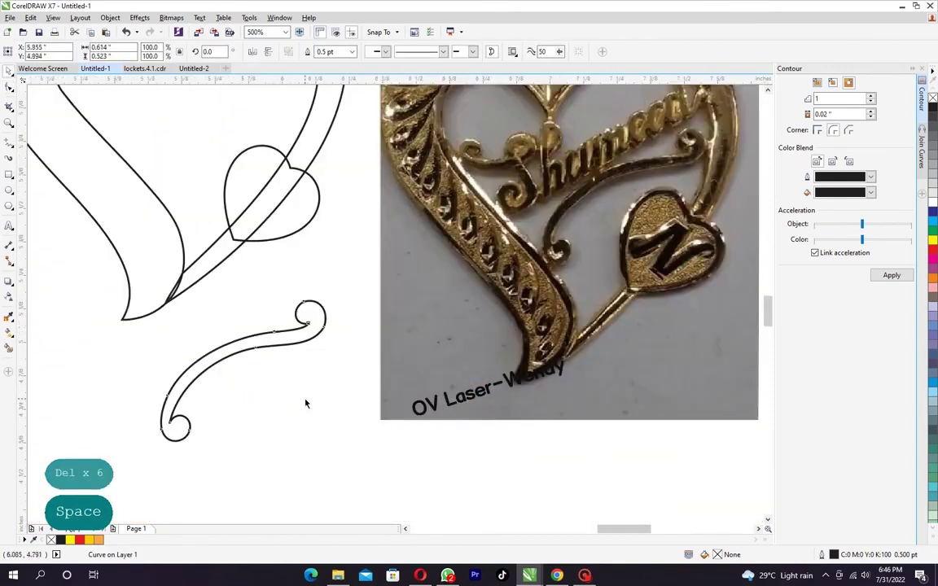
Step: Delete the surplus node on the scroll's upper edge near the upper curl
{"action": "scroll", "coordinate": [242, 358], "scroll_direction": "up", "scroll_amount": 1}
{"action": "double_click", "coordinate": [270, 329]}
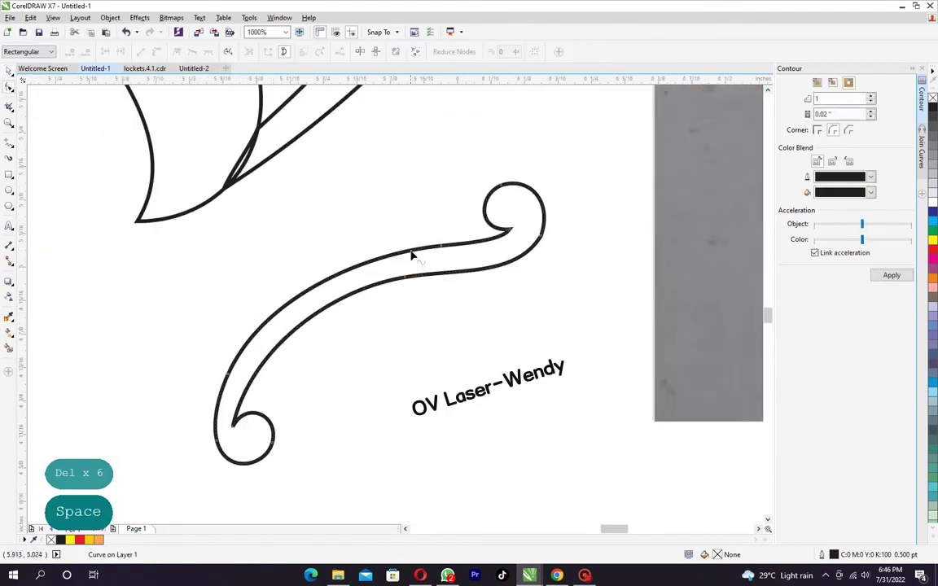
{"action": "scroll", "coordinate": [411, 253], "scroll_direction": "up", "scroll_amount": 1}
{"action": "left_click_drag", "start_coordinate": [446, 218], "coordinate": [482, 257]}
{"action": "left_click_drag", "start_coordinate": [316, 257], "coordinate": [313, 259]}
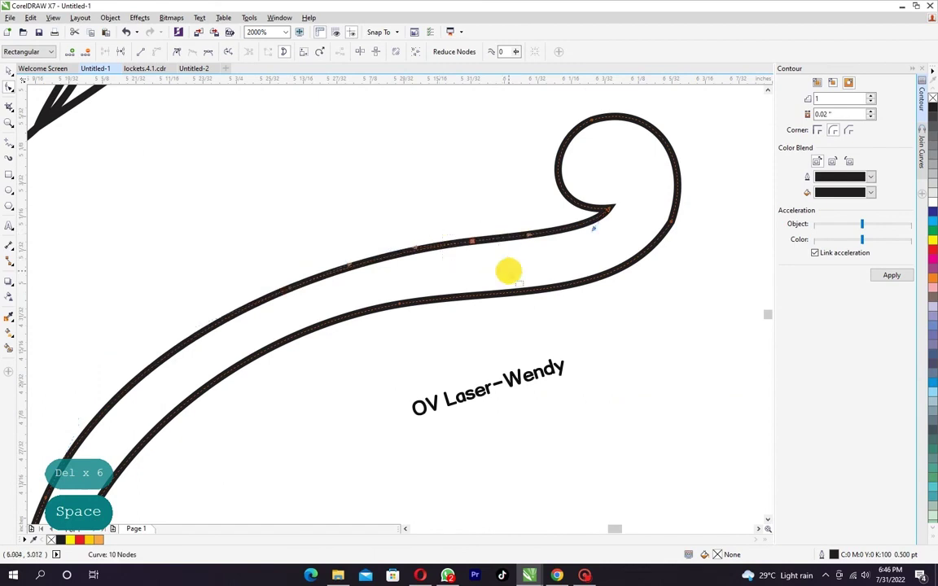
{"action": "key", "text": "Delete"}
{"action": "key", "text": "ctrl+z"}
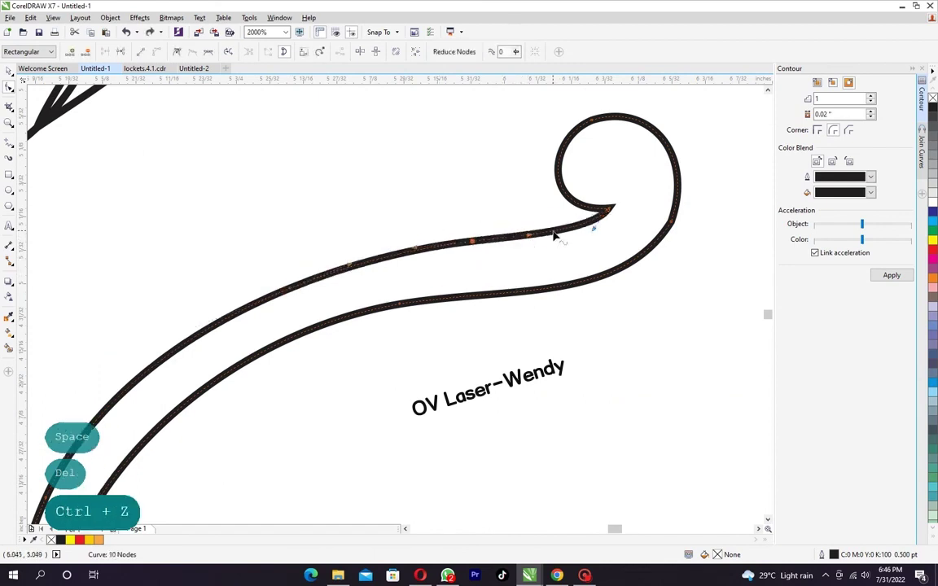
{"action": "left_click", "coordinate": [491, 256]}
{"action": "key", "text": "Delete"}
{"action": "scroll", "coordinate": [462, 193], "scroll_direction": "down", "scroll_amount": 3}
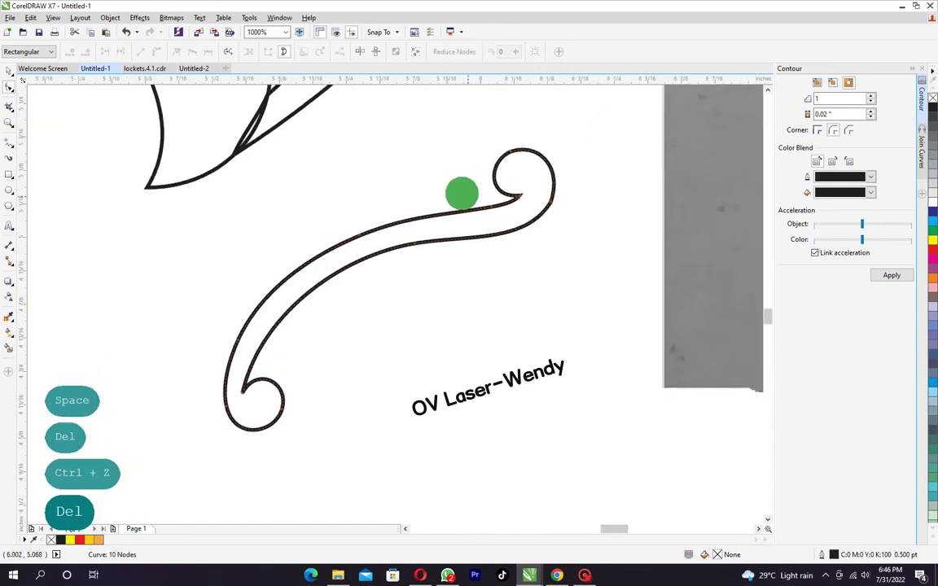
Step: Nudge the node on the outer side of the lower curl slightly upward to smooth the edge
{"action": "left_click_drag", "start_coordinate": [462, 193], "coordinate": [455, 190]}
{"action": "scroll", "coordinate": [234, 395], "scroll_direction": "up", "scroll_amount": 3}
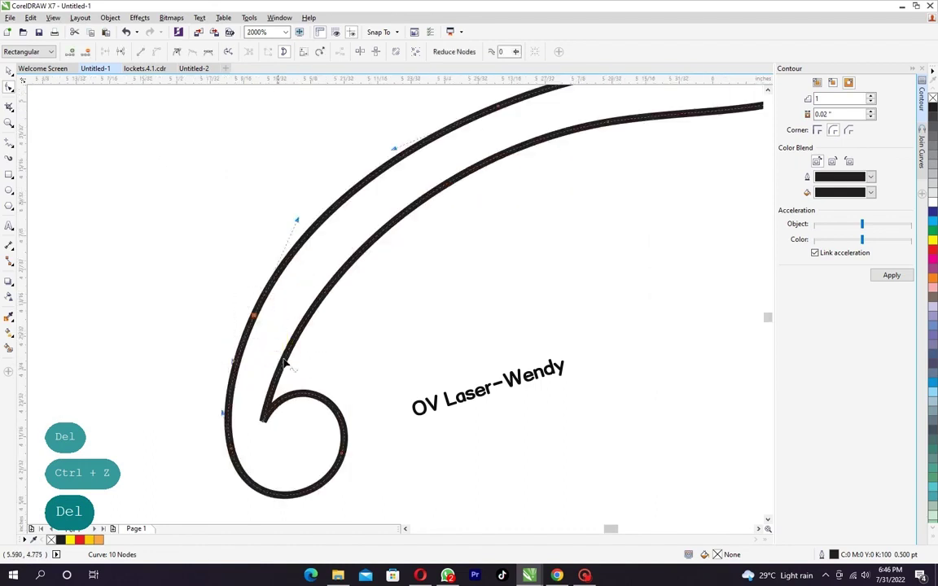
{"action": "key", "text": "ctrl"}
{"action": "left_click", "coordinate": [226, 425]}
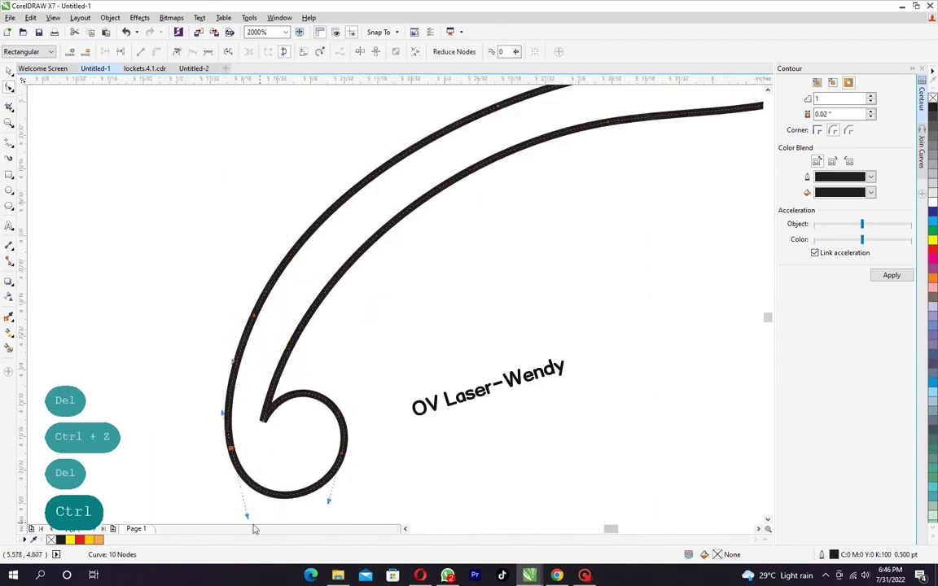
{"action": "key", "text": "ctrl+Up"}
{"action": "left_click", "coordinate": [439, 342]}
{"action": "scroll", "coordinate": [440, 316], "scroll_direction": "down", "scroll_amount": 1}
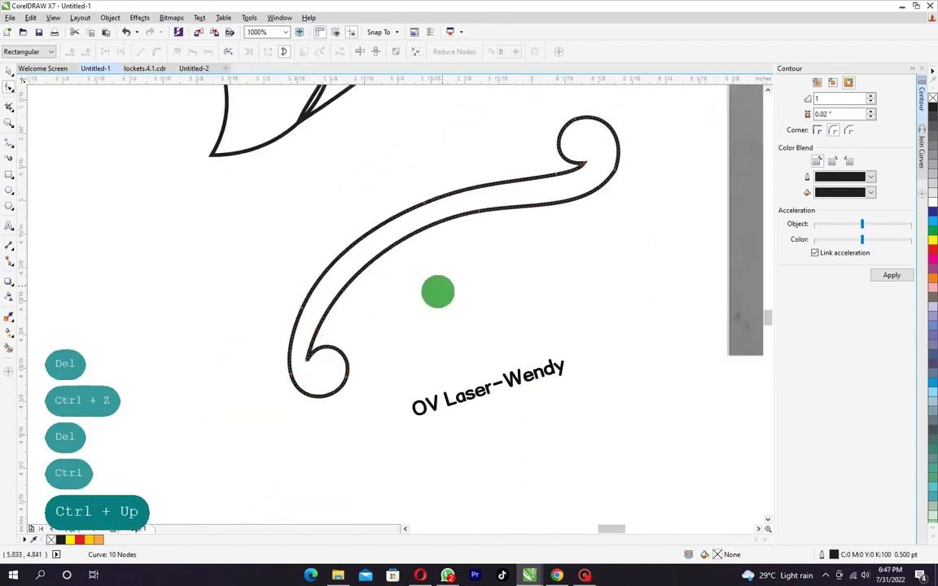
Step: Shorten the control handle of the middle node on the scroll's lower edge to refine its bend
{"action": "scroll", "coordinate": [387, 267], "scroll_direction": "up", "scroll_amount": 2}
{"action": "left_click", "coordinate": [391, 275]}
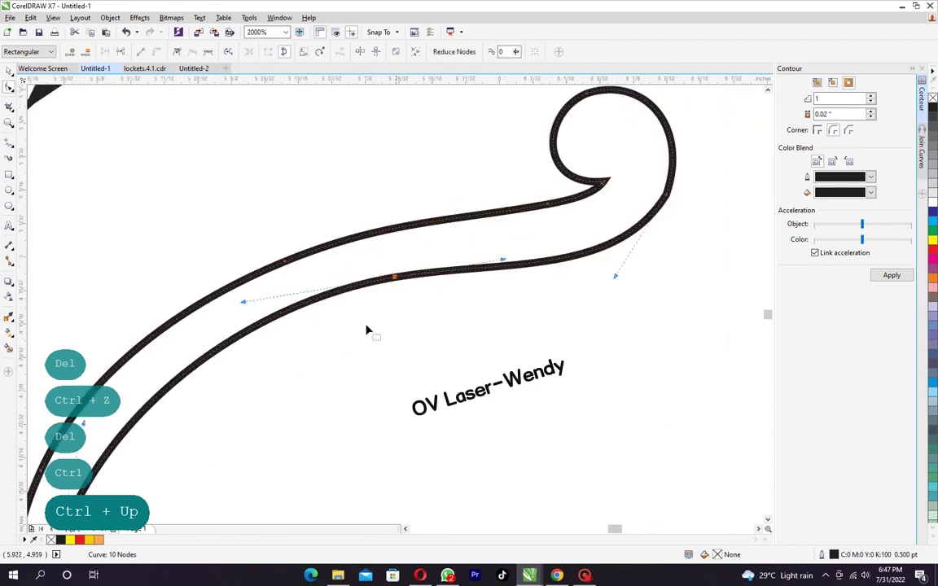
{"action": "left_click_drag", "start_coordinate": [242, 303], "coordinate": [253, 302]}
{"action": "left_click", "coordinate": [253, 301]}
{"action": "left_click", "coordinate": [418, 335]}
{"action": "scroll", "coordinate": [479, 334], "scroll_direction": "down", "scroll_amount": 2}
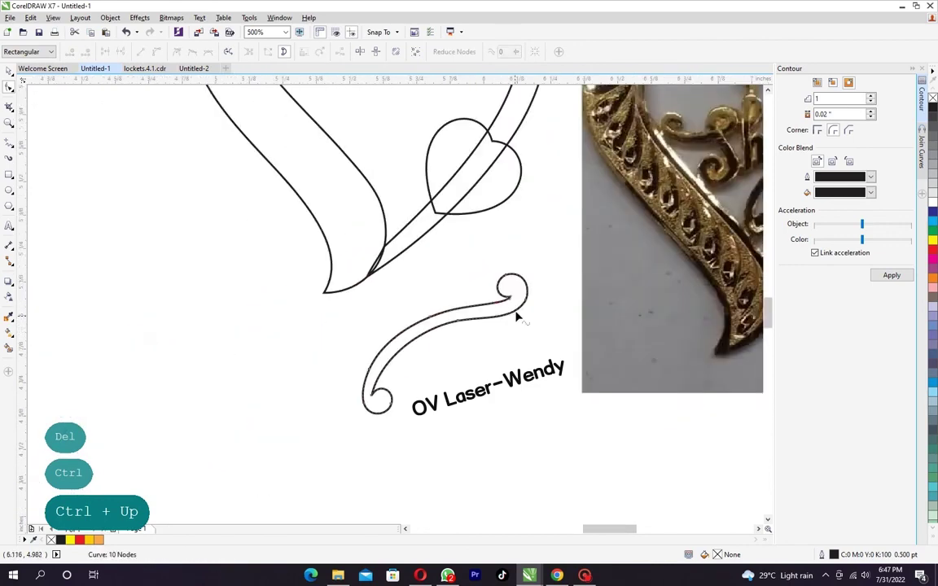
Step: Replace the corner node at the outer side of the upper curl with nearby nodes so the arc runs smoothly
{"action": "scroll", "coordinate": [516, 315], "scroll_direction": "up", "scroll_amount": 4}
{"action": "left_click", "coordinate": [569, 221]}
{"action": "left_click_drag", "start_coordinate": [580, 207], "coordinate": [583, 207]}
{"action": "double_click", "coordinate": [564, 239]}
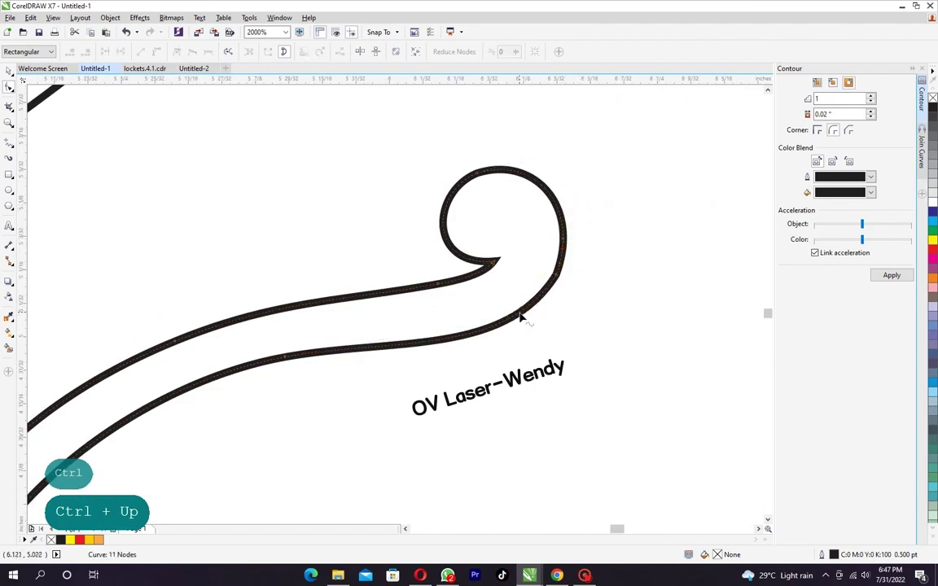
{"action": "left_click", "coordinate": [543, 258]}
{"action": "key", "text": "Delete"}
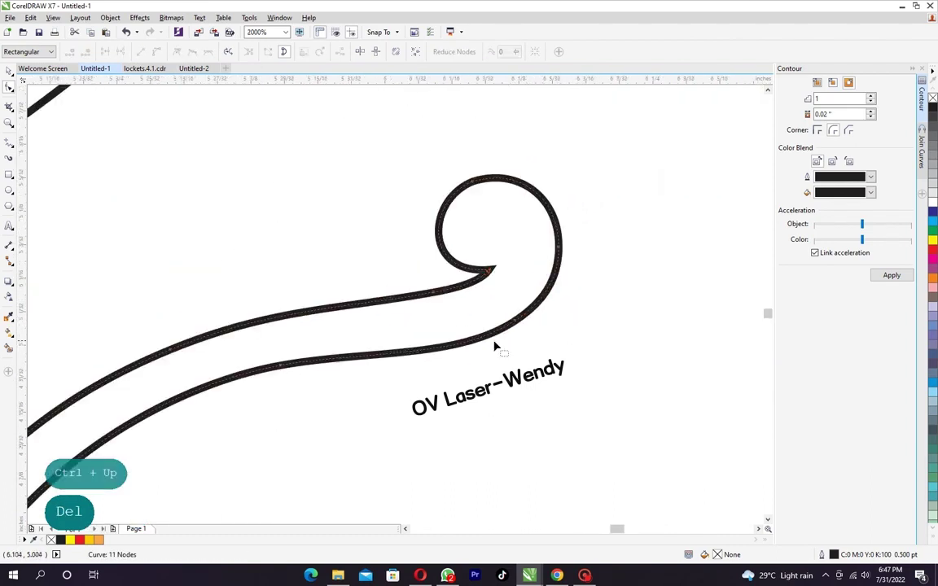
{"action": "key", "text": "Delete"}
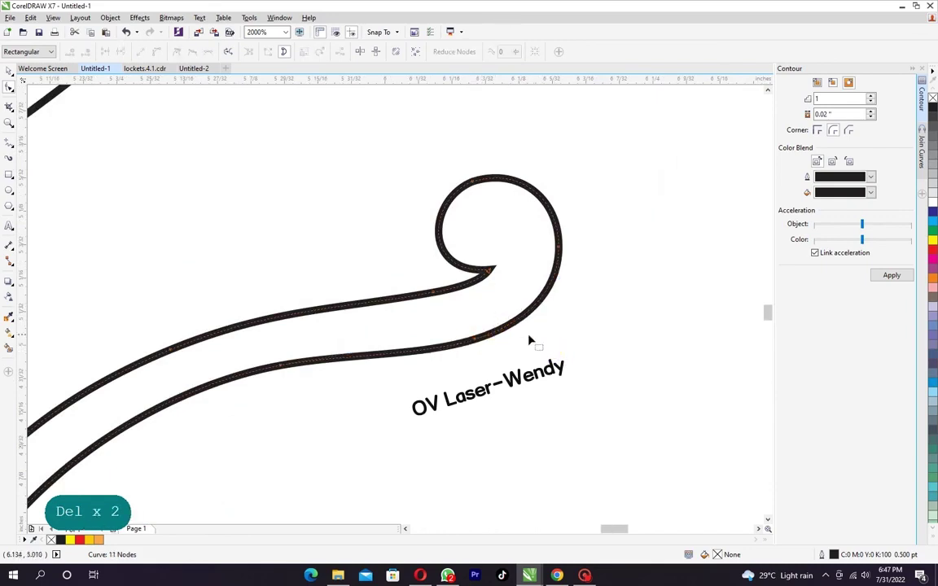
Step: Move the scroll into the heart and nudge it until its upper curl meets the inner heart edge
{"action": "key", "text": "space"}
{"action": "scroll", "coordinate": [530, 351], "scroll_direction": "down", "scroll_amount": 3}
{"action": "scroll", "coordinate": [530, 352], "scroll_direction": "down", "scroll_amount": 2}
{"action": "left_click_drag", "start_coordinate": [525, 350], "coordinate": [521, 238]}
{"action": "scroll", "coordinate": [521, 237], "scroll_direction": "up", "scroll_amount": 2}
{"action": "key", "text": "Right"}
{"action": "key", "text": "Right"}
{"action": "key", "text": "Right"}
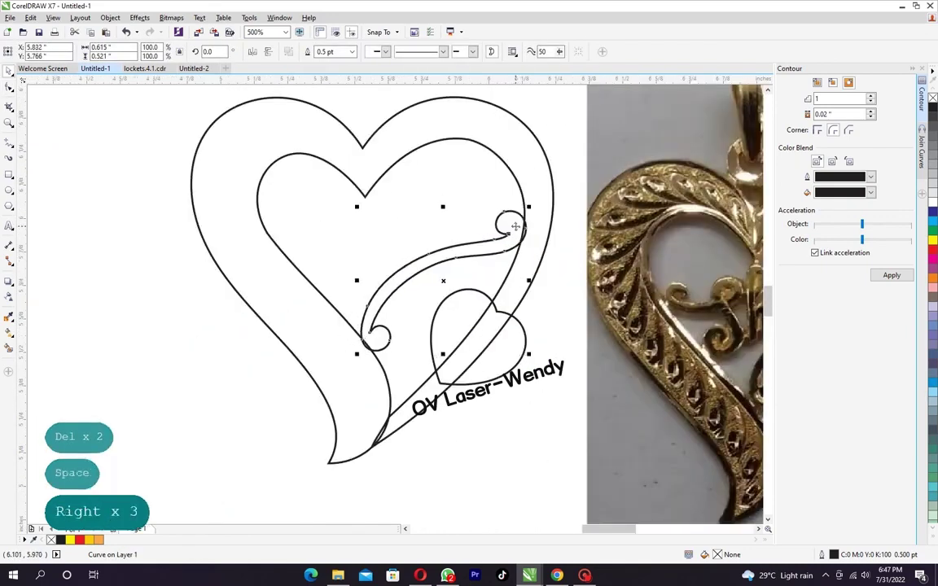
{"action": "key", "text": "Up"}
{"action": "scroll", "coordinate": [517, 212], "scroll_direction": "up", "scroll_amount": 2}
{"action": "key", "text": "ctrl+Left"}
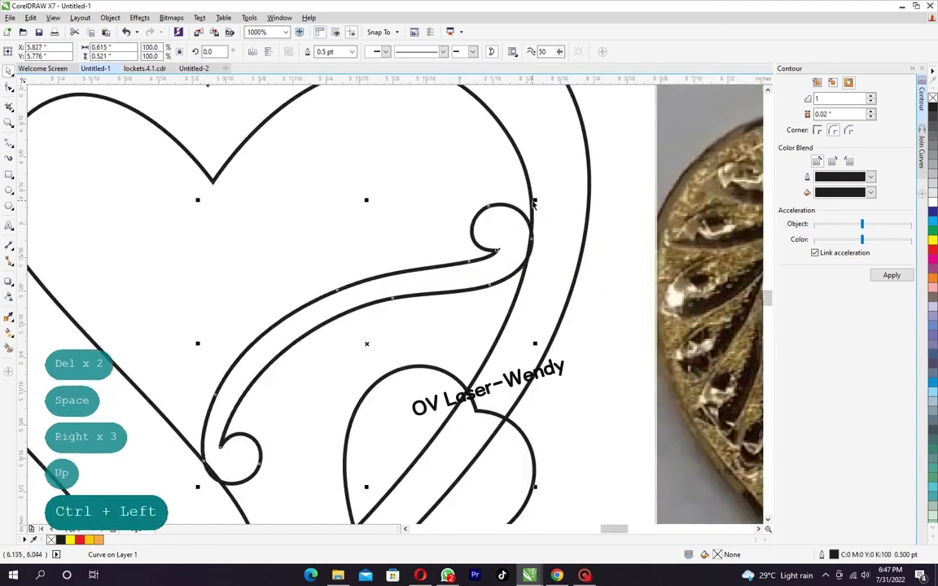
Step: Enlarge the scroll to about 101.1 % so both curls overlap the inner heart edge
{"action": "left_click_drag", "start_coordinate": [534, 199], "coordinate": [538, 202]}
{"action": "scroll", "coordinate": [417, 260], "scroll_direction": "down", "scroll_amount": 2}
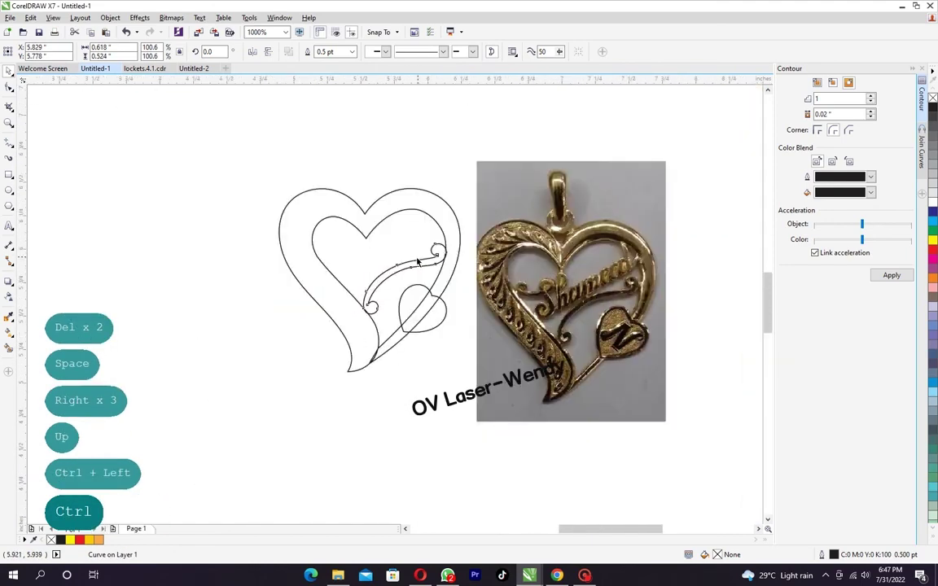
{"action": "scroll", "coordinate": [346, 319], "scroll_direction": "up", "scroll_amount": 2}
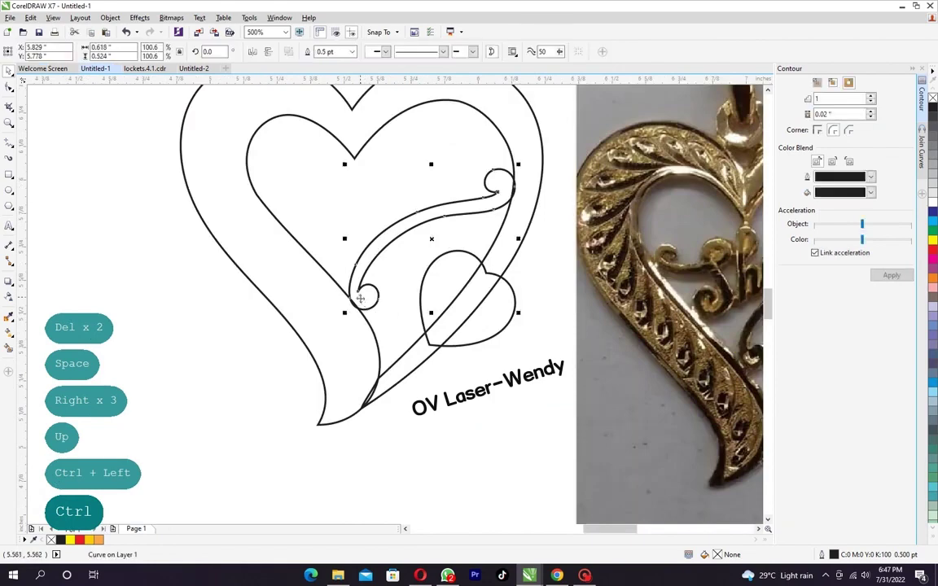
{"action": "left_click", "coordinate": [342, 313]}
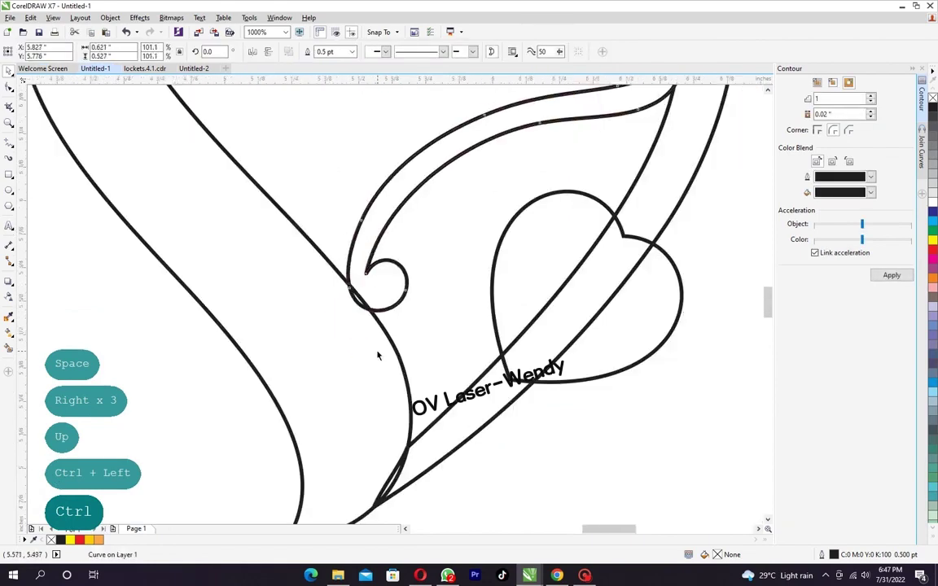
{"action": "scroll", "coordinate": [327, 391], "scroll_direction": "down", "scroll_amount": 1}
{"action": "scroll", "coordinate": [334, 289], "scroll_direction": "down", "scroll_amount": 1}
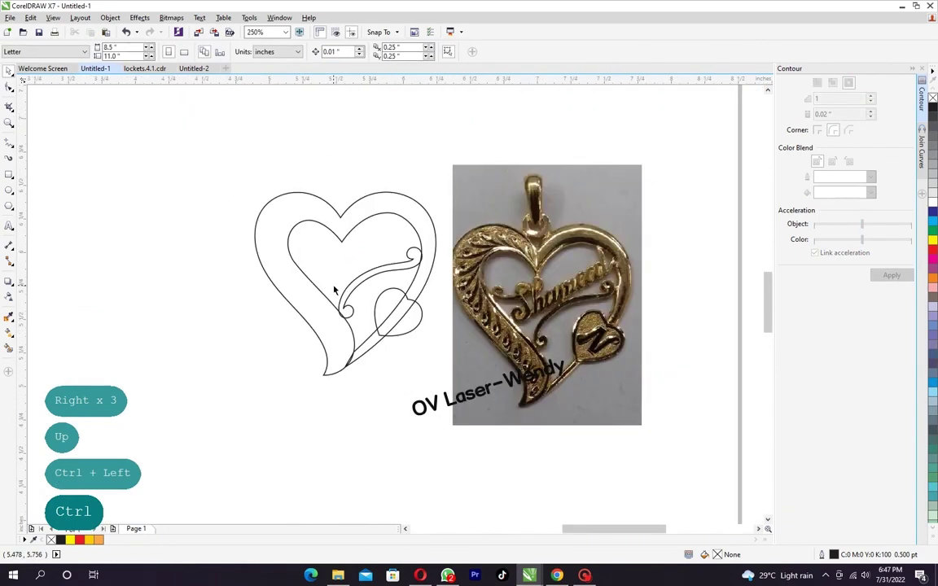
Step: Adjust the control handle of the node on the scroll's lower edge and deselect the outline
{"action": "scroll", "coordinate": [409, 256], "scroll_direction": "right", "scroll_amount": 1}
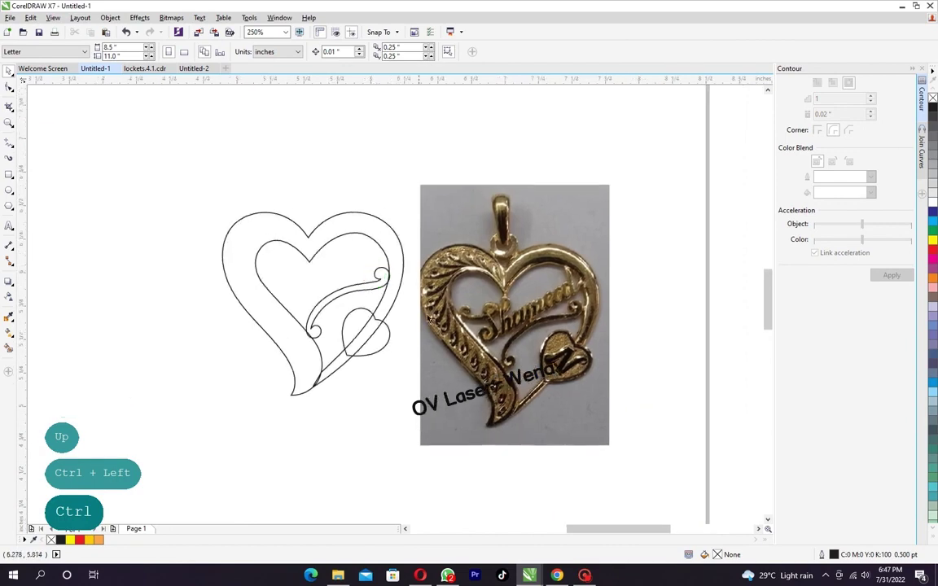
{"action": "scroll", "coordinate": [332, 299], "scroll_direction": "up", "scroll_amount": 1}
{"action": "scroll", "coordinate": [368, 316], "scroll_direction": "up", "scroll_amount": 1}
{"action": "left_click", "coordinate": [386, 324]}
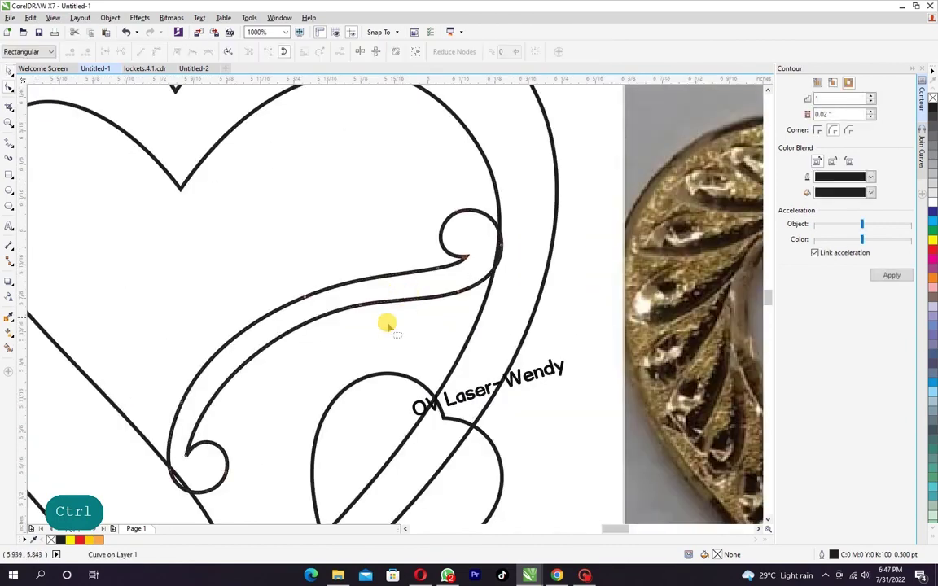
{"action": "double_click", "coordinate": [289, 318]}
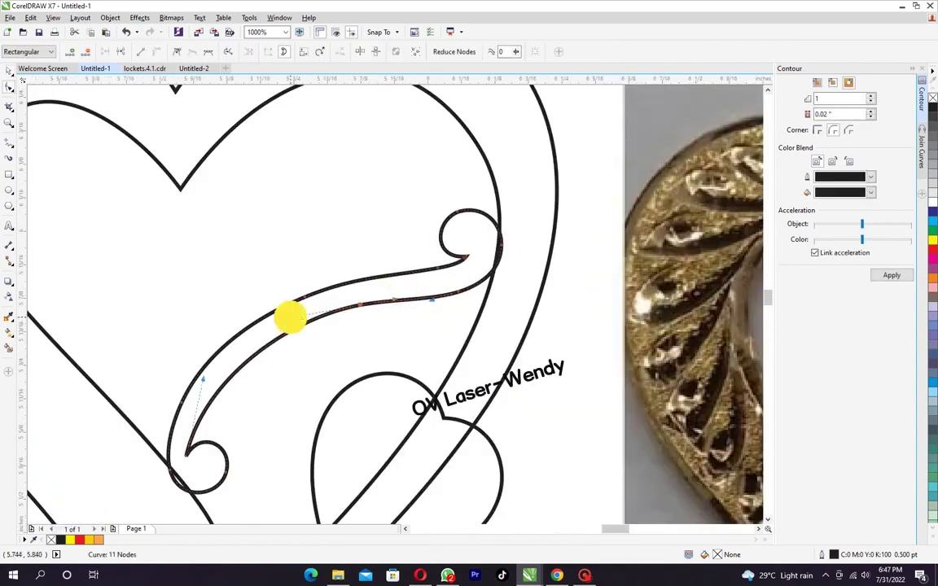
{"action": "scroll", "coordinate": [334, 241], "scroll_direction": "down", "scroll_amount": 2}
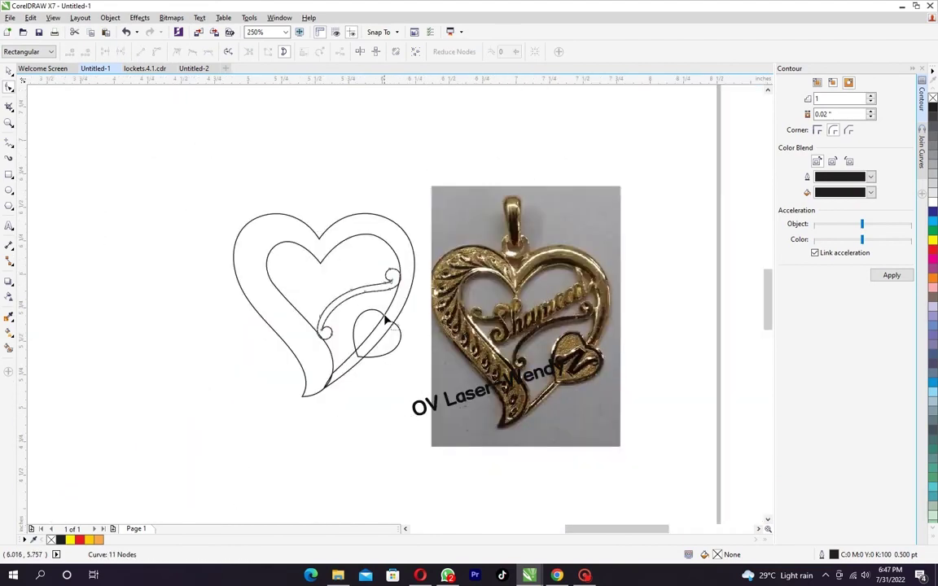
{"action": "key", "text": "space"}
{"action": "left_click_drag", "start_coordinate": [273, 330], "coordinate": [289, 297]}
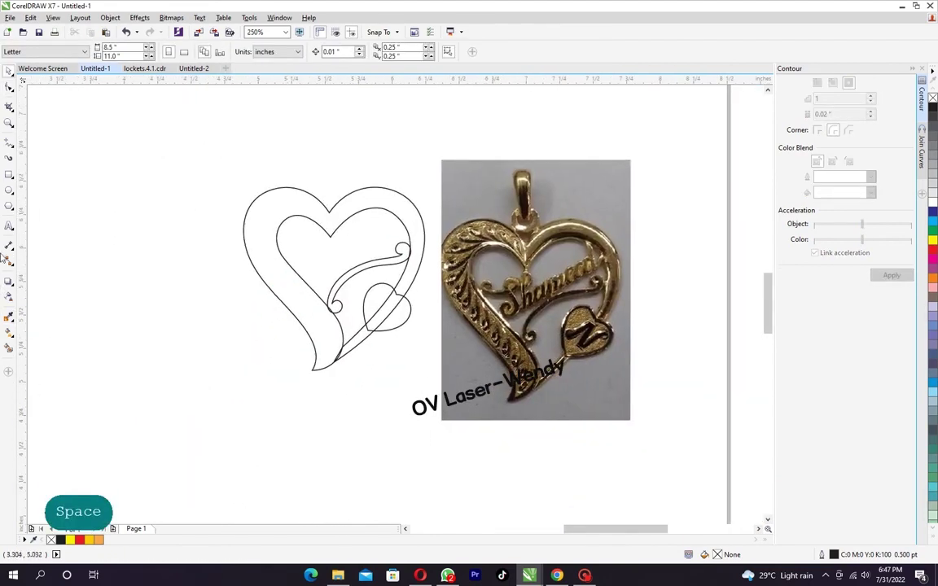
Step: Add the pendant's name as artistic text and place it in the empty area beside the heart
{"action": "left_click", "coordinate": [9, 225]}
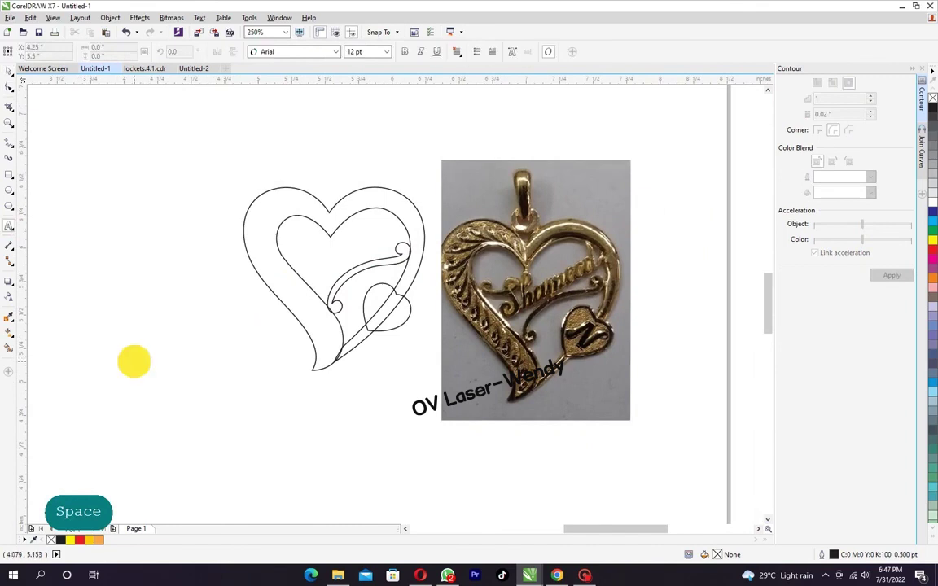
{"action": "left_click", "coordinate": [133, 362]}
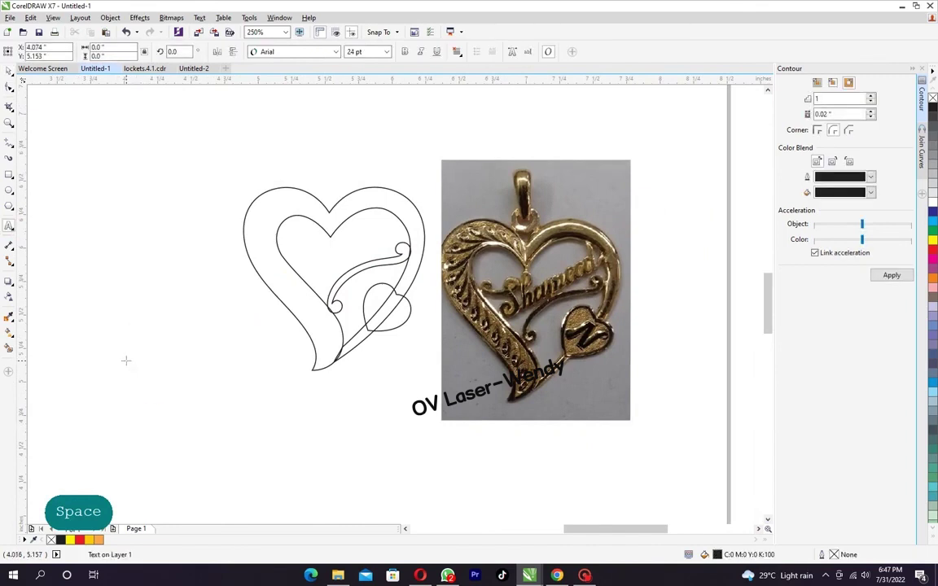
{"action": "type", "text": "Samina"}
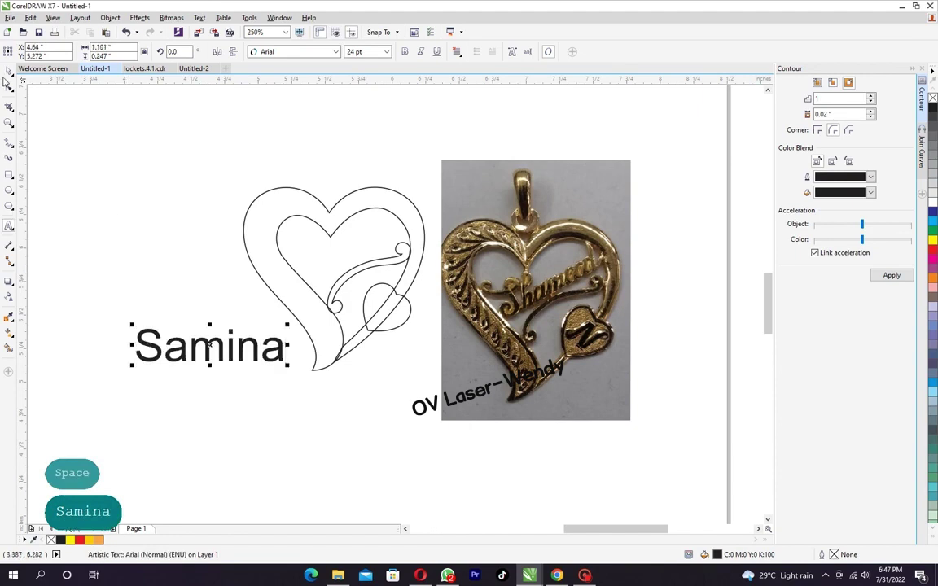
{"action": "left_click_drag", "start_coordinate": [210, 345], "coordinate": [143, 345]}
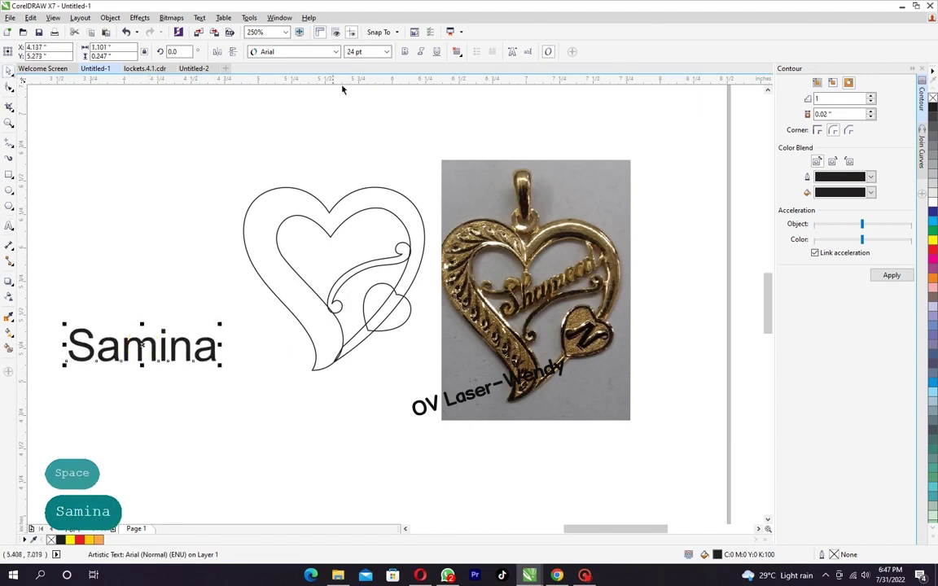
Step: Set the name's font to Albertiny Demo and shift the text slightly within the empty area
{"action": "left_click", "coordinate": [335, 51]}
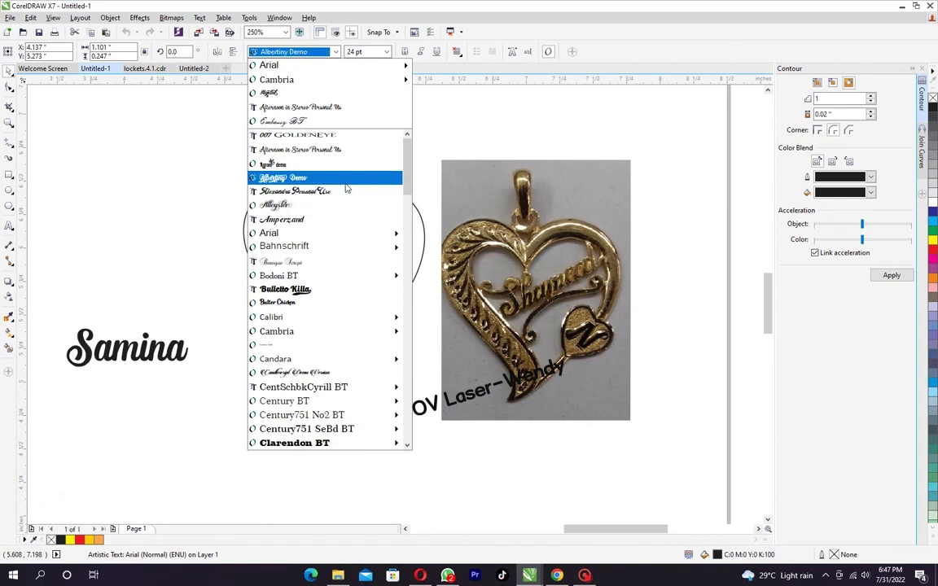
{"action": "left_click", "coordinate": [346, 186]}
{"action": "left_click_drag", "start_coordinate": [170, 351], "coordinate": [200, 364]}
{"action": "scroll", "coordinate": [124, 367], "scroll_direction": "up", "scroll_amount": 1}
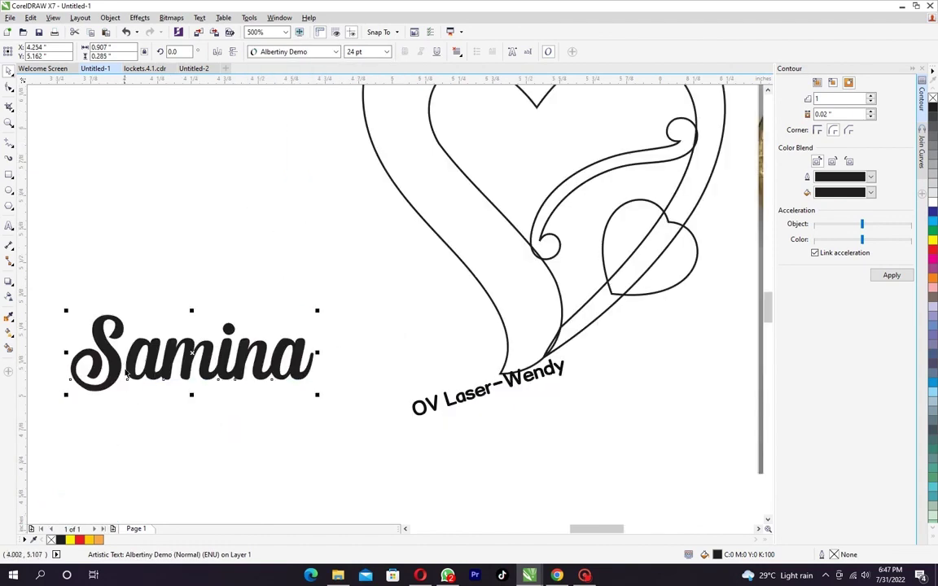
{"action": "scroll", "coordinate": [170, 359], "scroll_direction": "down", "scroll_amount": 1}
{"action": "scroll", "coordinate": [167, 375], "scroll_direction": "up", "scroll_amount": 2}
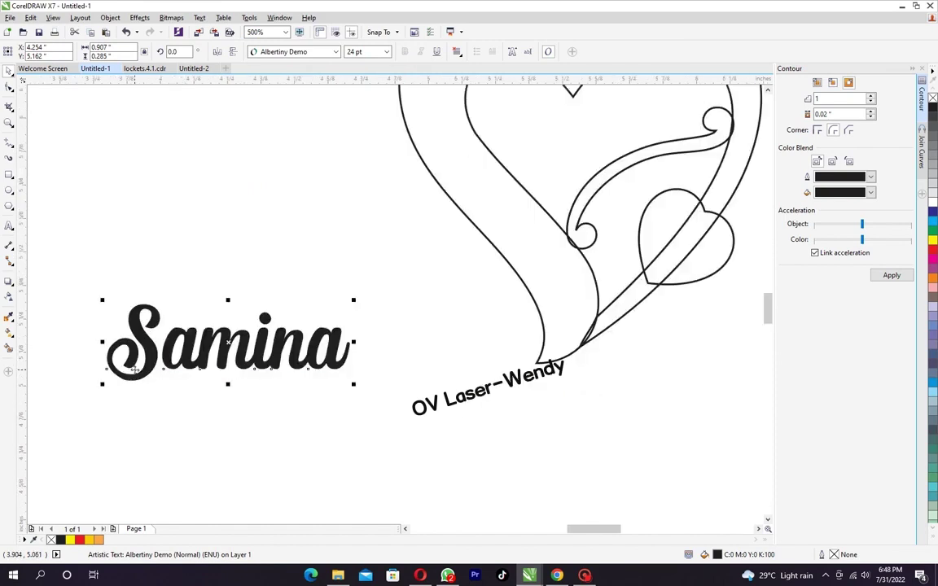
{"action": "scroll", "coordinate": [218, 313], "scroll_direction": "down", "scroll_amount": 1}
{"action": "scroll", "coordinate": [220, 309], "scroll_direction": "up", "scroll_amount": 1}
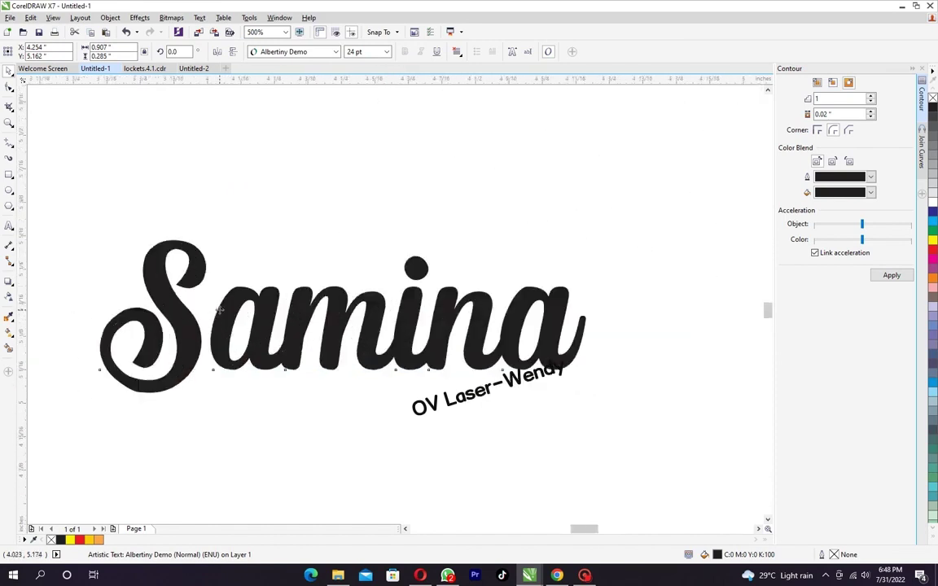
Step: Convert the name text to curves and give it a Hairline outline
{"action": "right_click", "coordinate": [335, 309]}
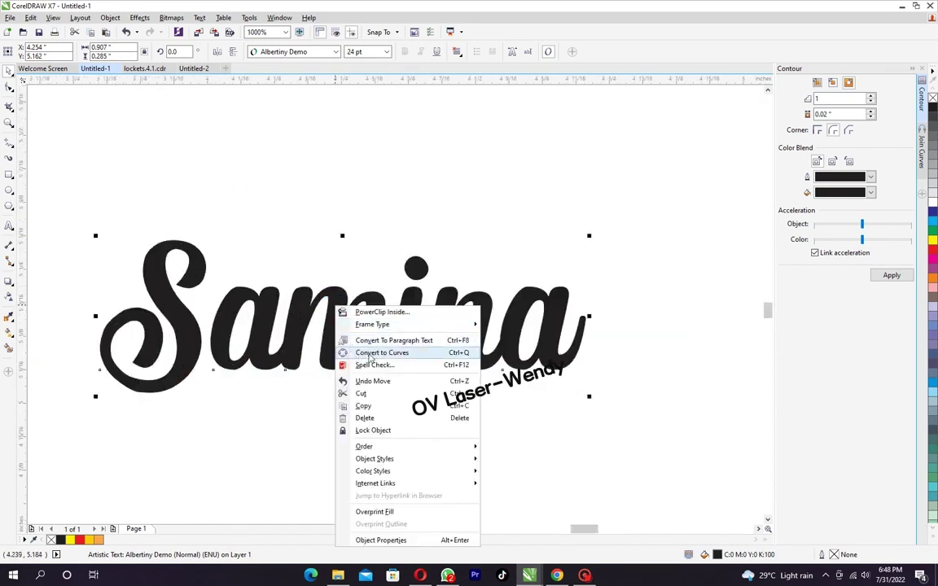
{"action": "left_click", "coordinate": [383, 353]}
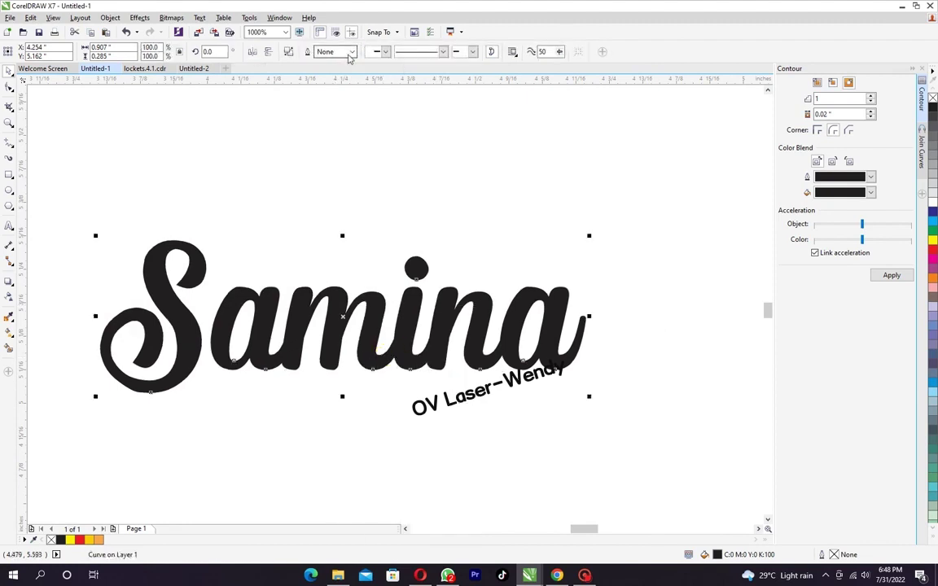
{"action": "left_click", "coordinate": [350, 53]}
{"action": "left_click", "coordinate": [325, 76]}
Step: Remove the fill from the name lettering and break the combined curve apart
{"action": "left_click", "coordinate": [932, 97]}
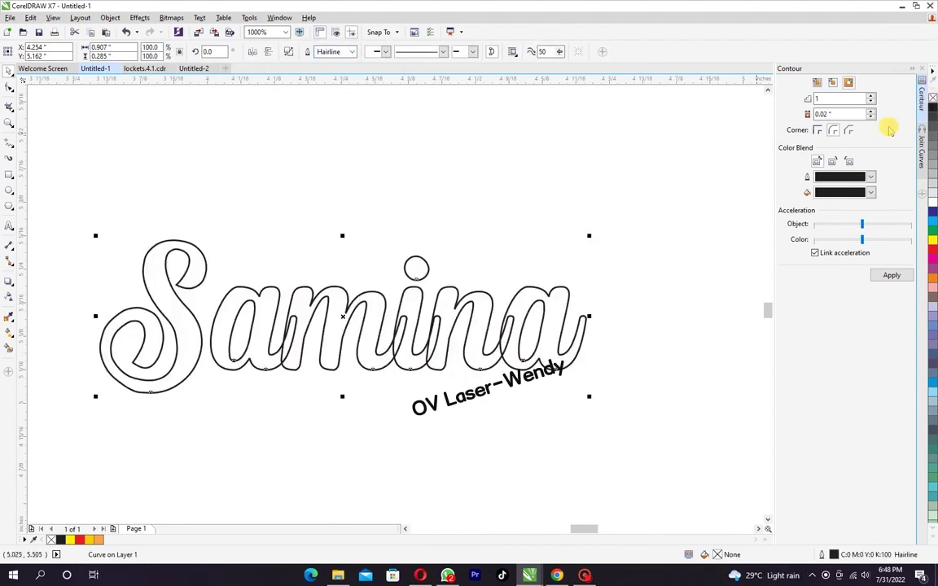
{"action": "left_click", "coordinate": [286, 54]}
{"action": "left_click", "coordinate": [489, 212]}
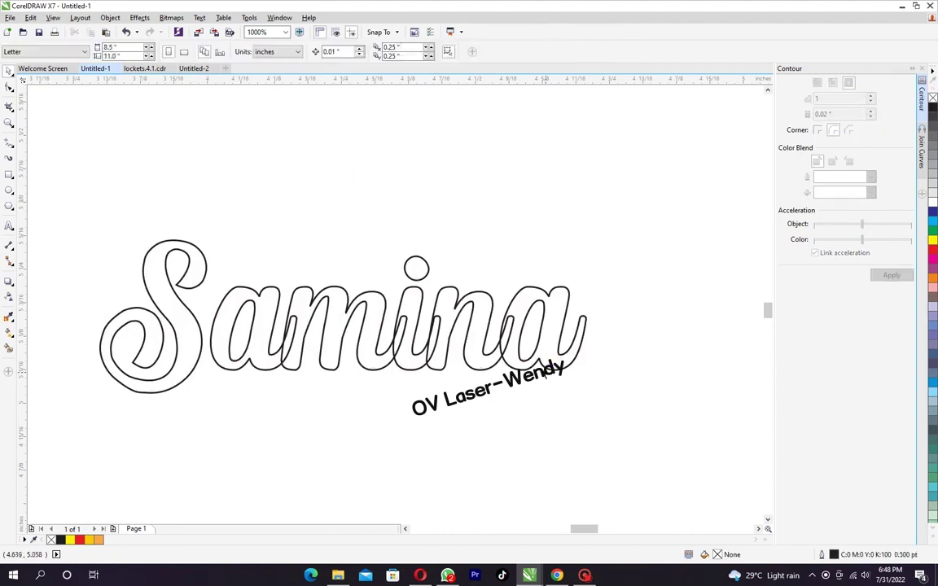
Step: Combine the six overlapping letter outlines into a single curve, leaving out the dot of the i and the counters
{"action": "left_click_drag", "start_coordinate": [531, 367], "coordinate": [449, 285]}
{"action": "left_click", "coordinate": [448, 223]}
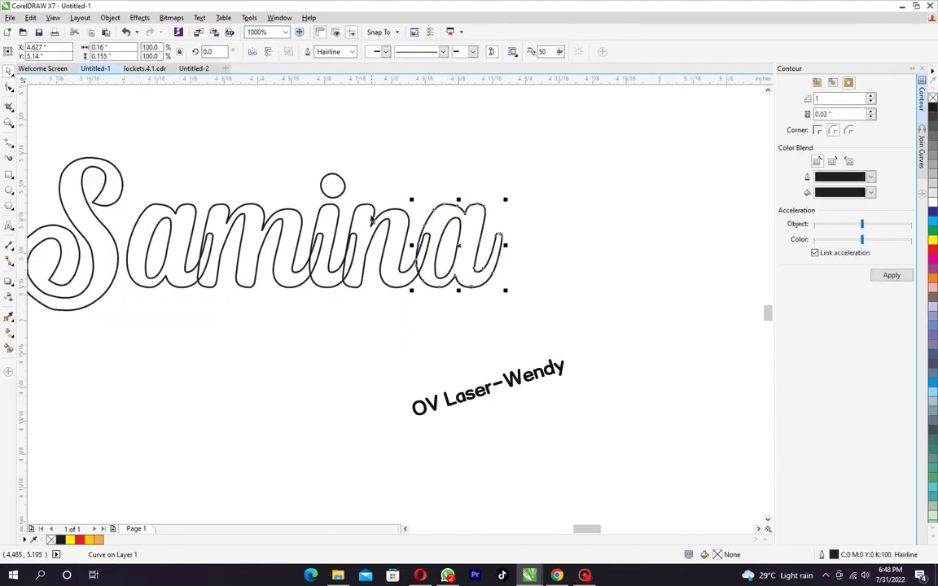
{"action": "left_click", "coordinate": [333, 222], "text": "shift"}
{"action": "left_click", "coordinate": [187, 213], "text": "shift"}
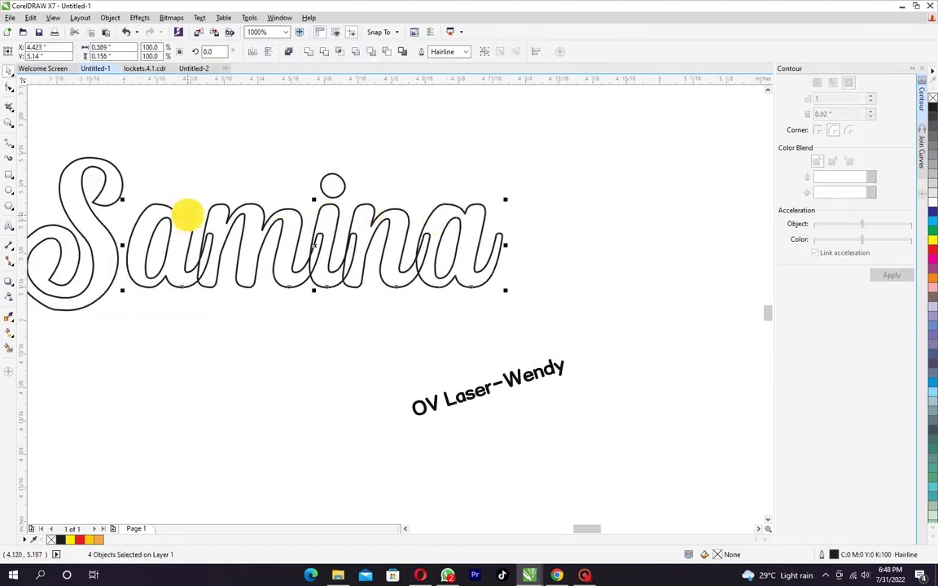
{"action": "left_click", "coordinate": [108, 175], "text": "shift"}
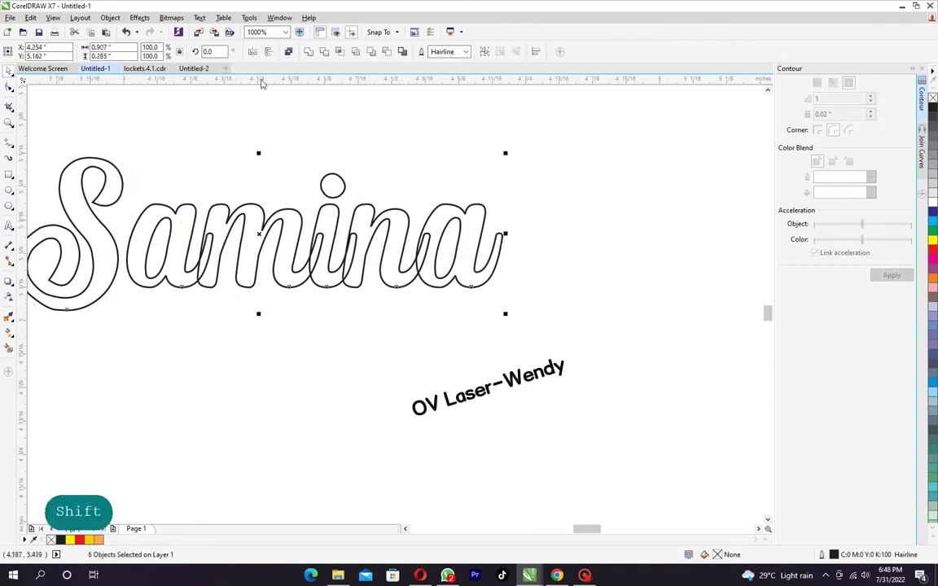
{"action": "left_click", "coordinate": [290, 53]}
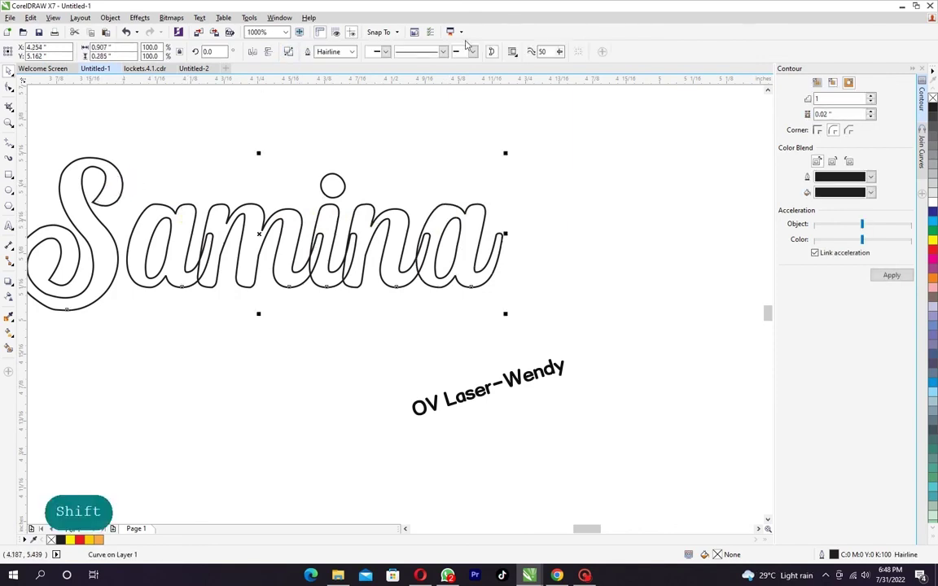
Step: Change the document's ruler units to millimeters
{"action": "double_click", "coordinate": [759, 77]}
{"action": "left_click", "coordinate": [591, 335]}
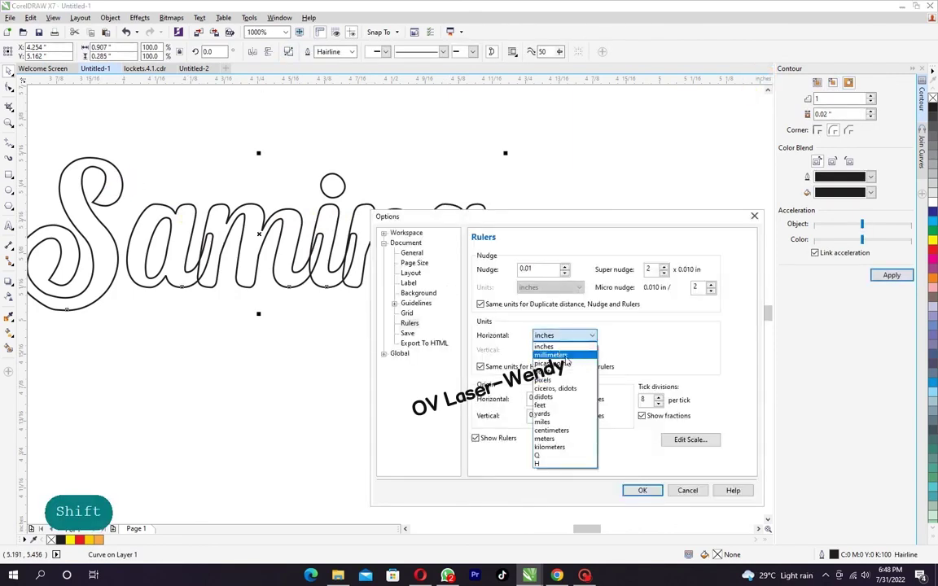
{"action": "left_click", "coordinate": [562, 354]}
{"action": "left_click", "coordinate": [642, 490]}
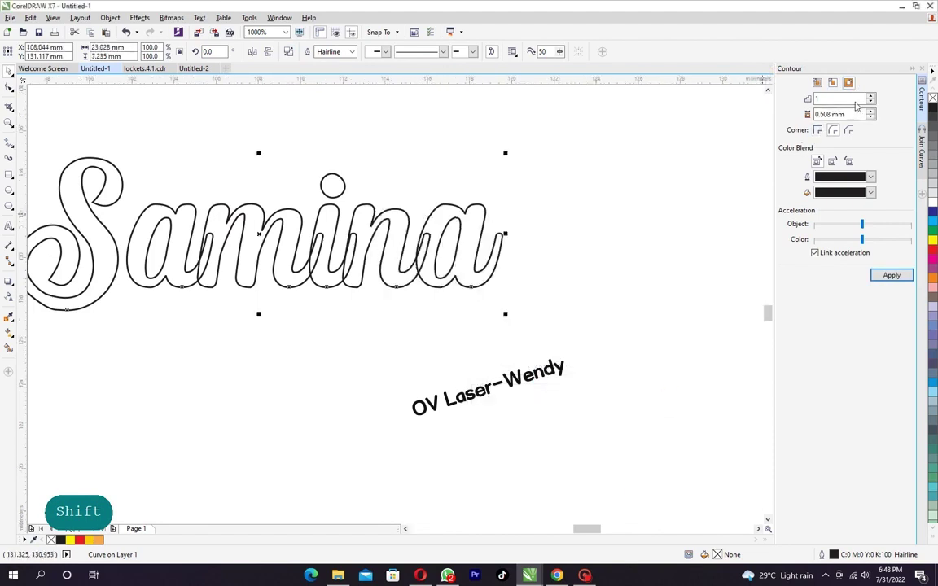
Step: Apply a one-step outside contour to the combined lettering and set its offset to 0.1 mm
{"action": "left_click_drag", "start_coordinate": [851, 114], "coordinate": [733, 115]}
{"action": "type", "text": "0.4"}
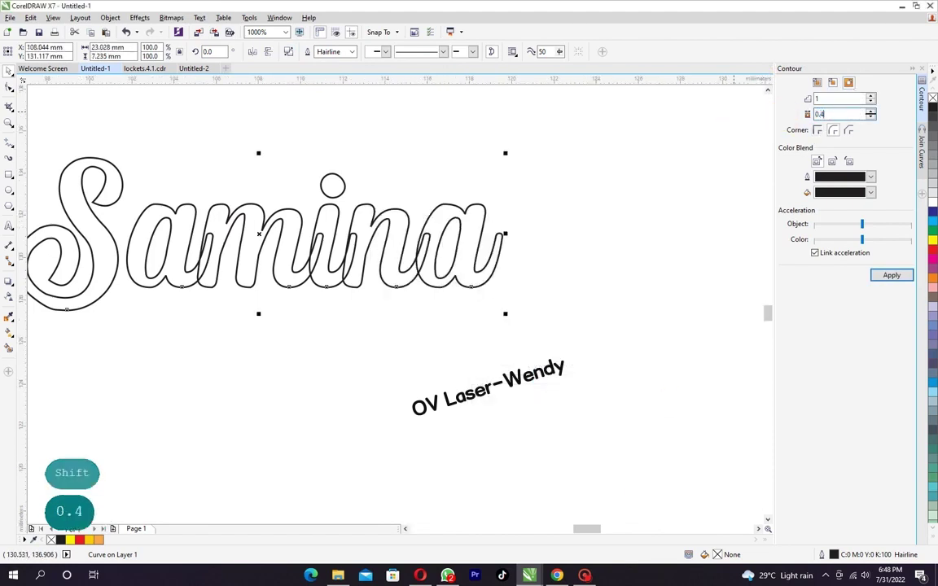
{"action": "key", "text": "Return"}
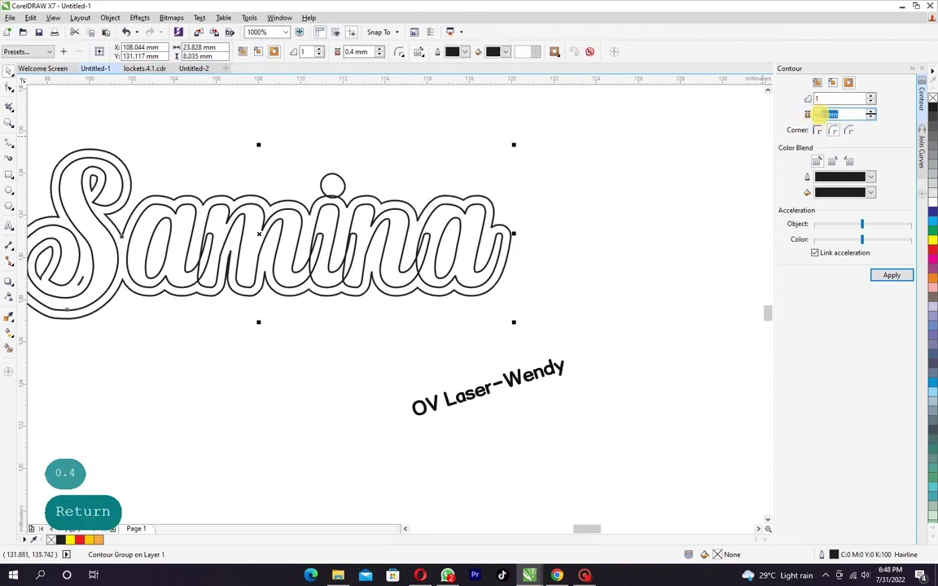
{"action": "type", "text": "1"}
{"action": "key", "text": "Return"}
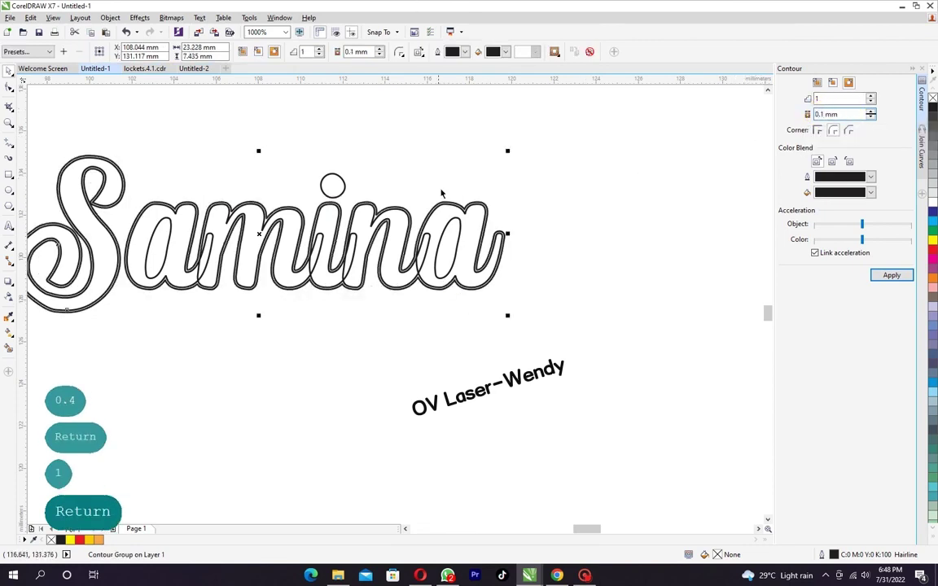
Step: Break the contour group apart and delete the original inner lettering outline, keeping only the merged outer contour
{"action": "key", "text": "ctrl+k"}
{"action": "left_click", "coordinate": [469, 182]}
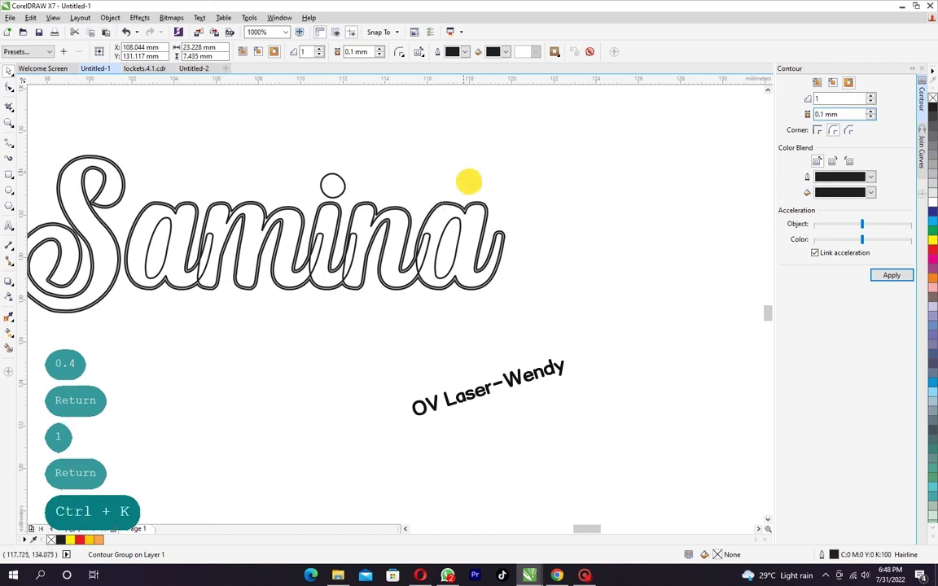
{"action": "scroll", "coordinate": [474, 207], "scroll_direction": "up", "scroll_amount": 1}
{"action": "left_click", "coordinate": [447, 209]}
{"action": "key", "text": "ctrl+k"}
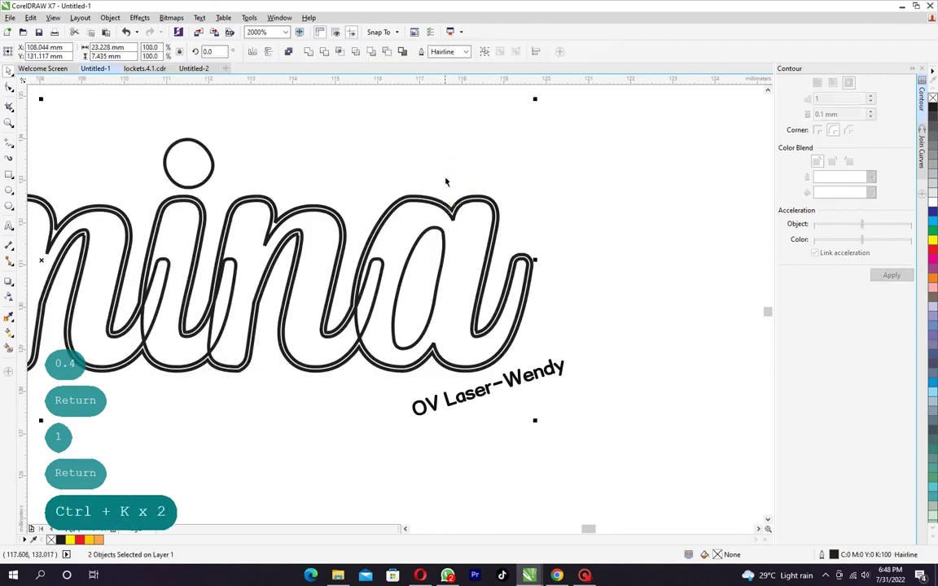
{"action": "left_click", "coordinate": [442, 212]}
{"action": "key", "text": "Delete"}
{"action": "scroll", "coordinate": [442, 212], "scroll_direction": "down", "scroll_amount": 1}
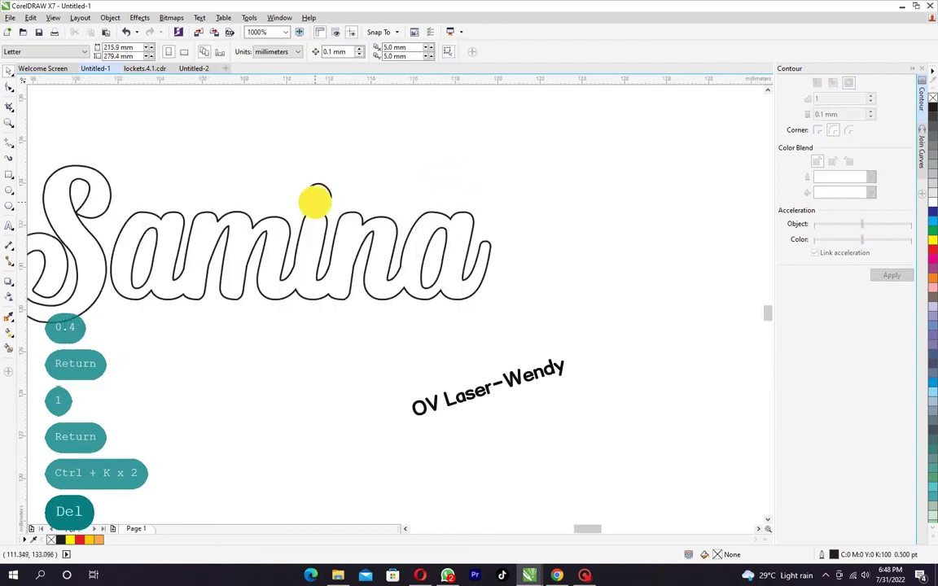
Step: Enlarge the dot of the i to about 1.34 mm wide and lower it until it overlaps the stem
{"action": "left_click", "coordinate": [315, 199]}
{"action": "scroll", "coordinate": [319, 199], "scroll_direction": "up", "scroll_amount": 1}
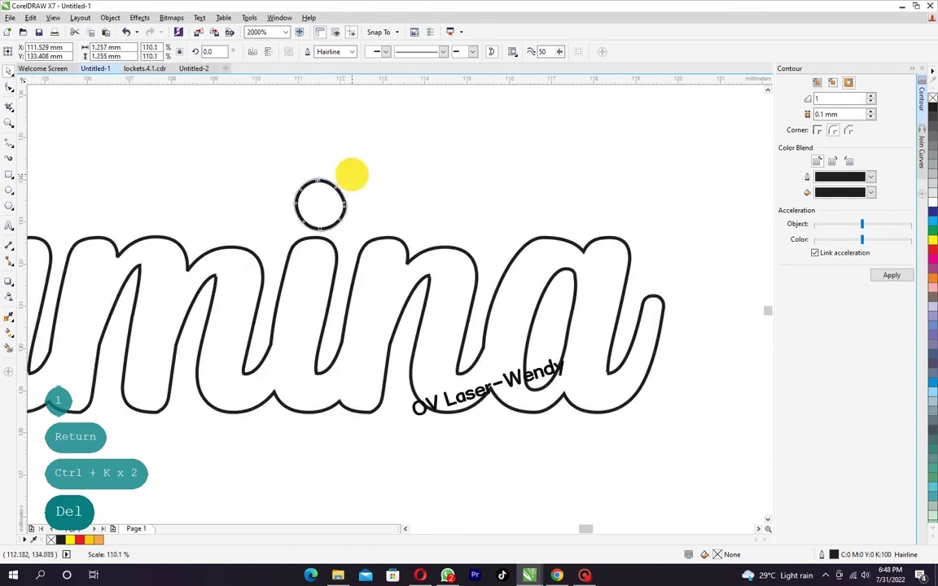
{"action": "left_click_drag", "start_coordinate": [352, 174], "coordinate": [352, 173]}
{"action": "left_click_drag", "start_coordinate": [333, 213], "coordinate": [335, 218]}
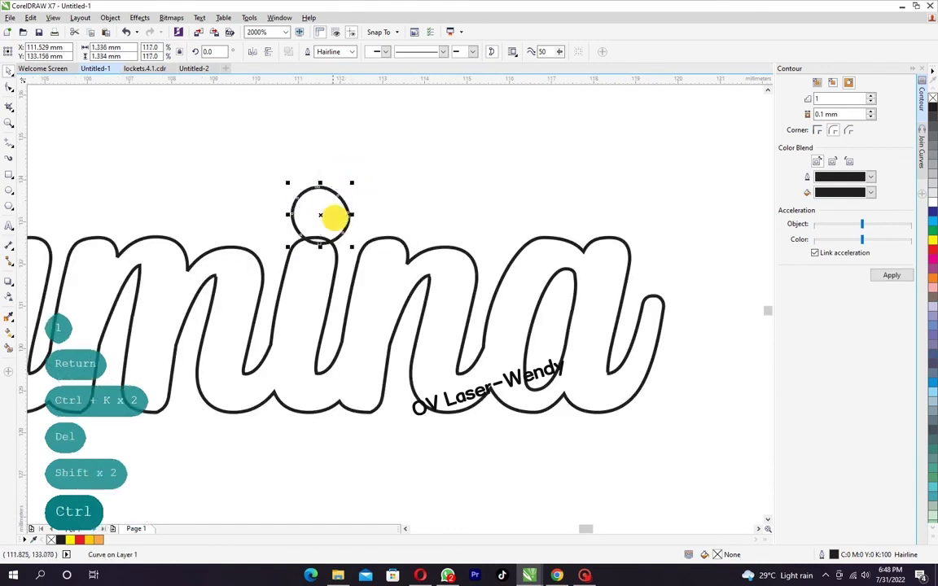
{"action": "key", "text": "ctrl+Down"}
{"action": "key", "text": "ctrl+Left"}
{"action": "scroll", "coordinate": [364, 208], "scroll_direction": "down", "scroll_amount": 2}
{"action": "left_click", "coordinate": [415, 192]}
{"action": "scroll", "coordinate": [419, 210], "scroll_direction": "up", "scroll_amount": 1}
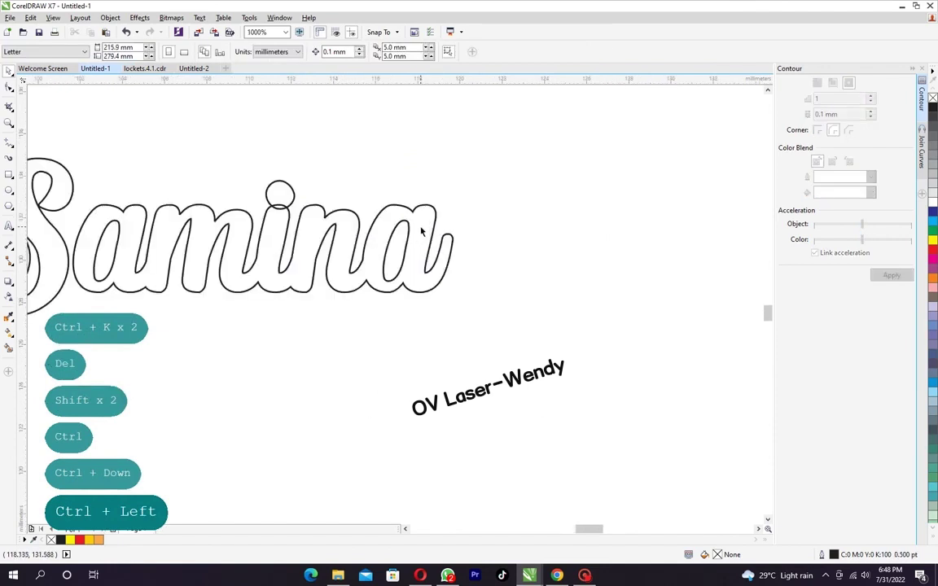
Step: Combine the lettering contour, the counters and the i's dot into one curve
{"action": "scroll", "coordinate": [419, 210], "scroll_direction": "down", "scroll_amount": 1}
{"action": "left_click_drag", "start_coordinate": [151, 147], "coordinate": [453, 305]}
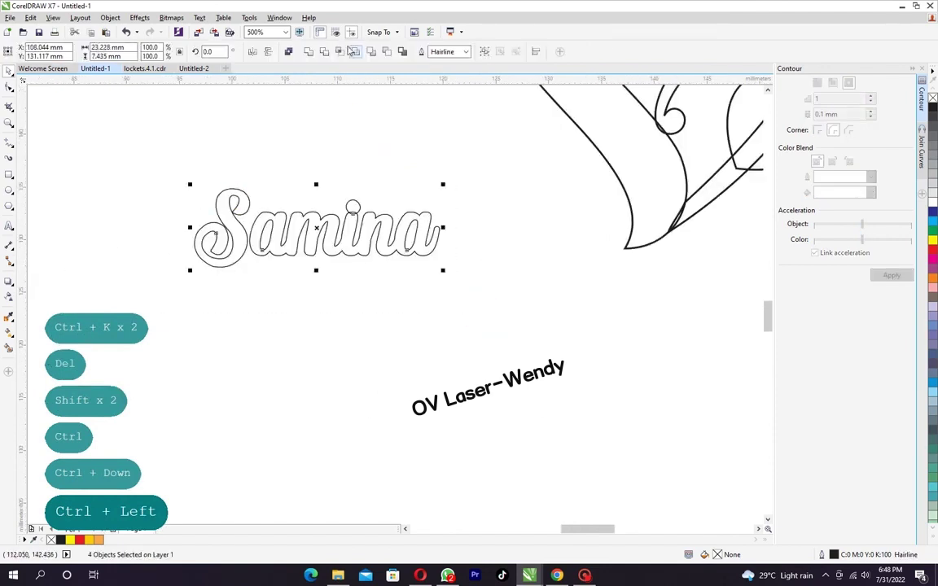
{"action": "left_click", "coordinate": [292, 51]}
Step: Lower the top nodes of the final a's counter by about 0.15 mm and nudge them slightly left
{"action": "scroll", "coordinate": [408, 232], "scroll_direction": "up", "scroll_amount": 1}
{"action": "double_click", "coordinate": [425, 227]}
{"action": "scroll", "coordinate": [417, 215], "scroll_direction": "up", "scroll_amount": 1}
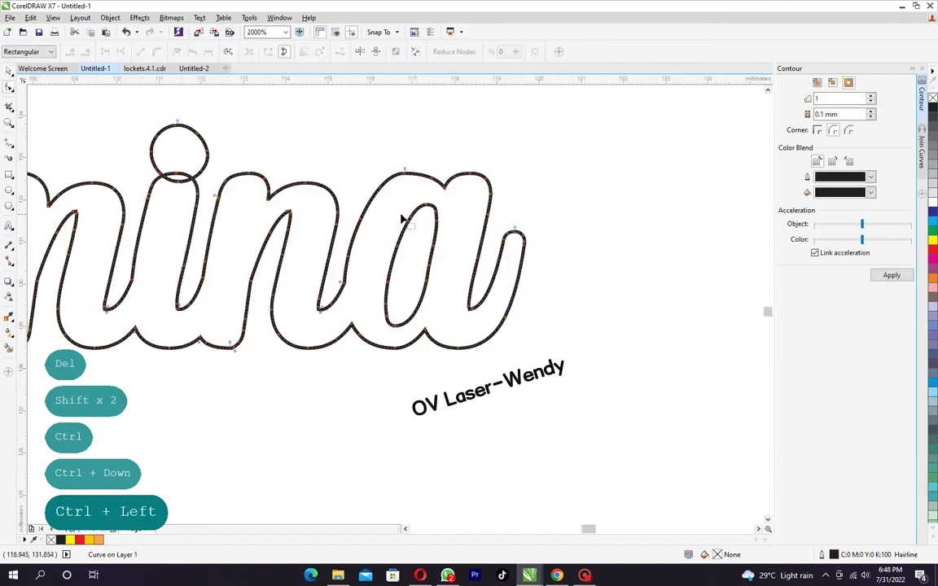
{"action": "left_click_drag", "start_coordinate": [389, 195], "coordinate": [447, 245]}
{"action": "key", "text": "ctrl+Left"}
{"action": "key", "text": "ctrl+Down"}
{"action": "key", "text": "ctrl+Down"}
{"action": "key", "text": "ctrl+Down"}
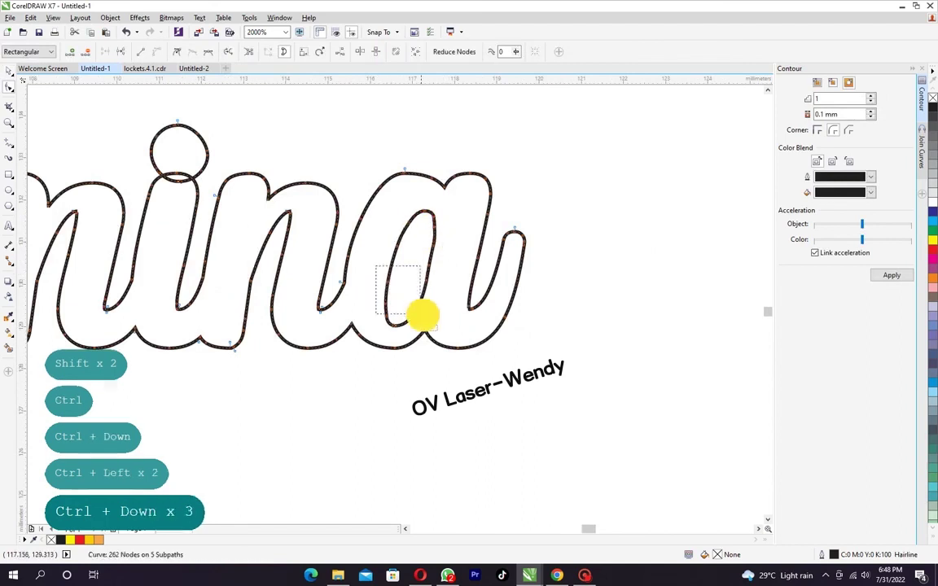
Step: Raise the lower nodes of the final a's counter by about 0.35 mm and shift them 0.1 mm right
{"action": "left_click_drag", "start_coordinate": [430, 323], "coordinate": [442, 324]}
{"action": "scroll", "coordinate": [401, 333], "scroll_direction": "up", "scroll_amount": 1}
{"action": "left_click_drag", "start_coordinate": [387, 306], "coordinate": [406, 326]}
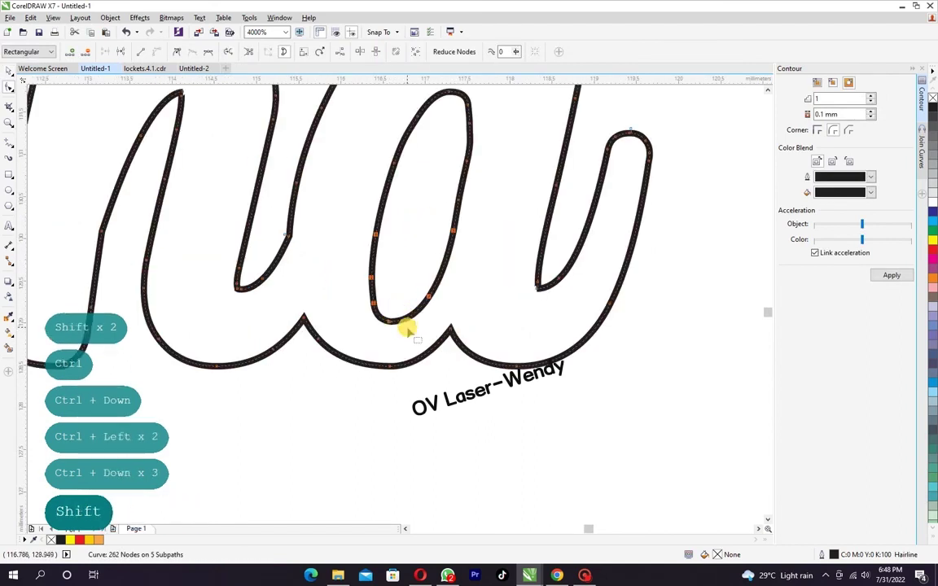
{"action": "key", "text": "ctrl+Up"}
{"action": "key", "text": "ctrl+Up"}
{"action": "key", "text": "ctrl+Right"}
{"action": "key", "text": "ctrl+Up"}
{"action": "key", "text": "ctrl+Up"}
{"action": "key", "text": "ctrl+Up"}
{"action": "key", "text": "ctrl+Up"}
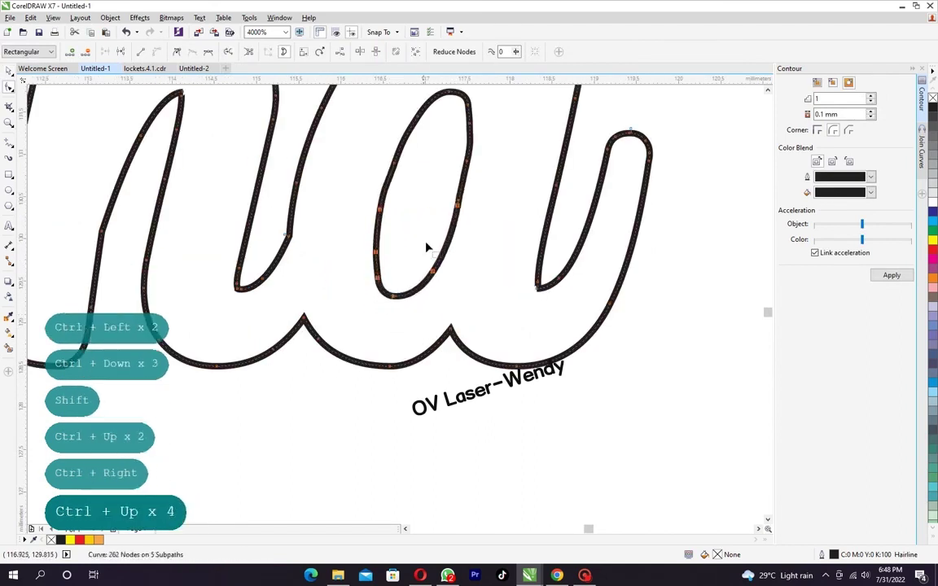
{"action": "key", "text": "ctrl+Right"}
{"action": "key", "text": "ctrl+Up"}
Step: Delete the surplus side nodes of the final a's counter and nudge its lower right nodes slightly left
{"action": "left_click_drag", "start_coordinate": [380, 155], "coordinate": [498, 215]}
{"action": "key", "text": "Delete"}
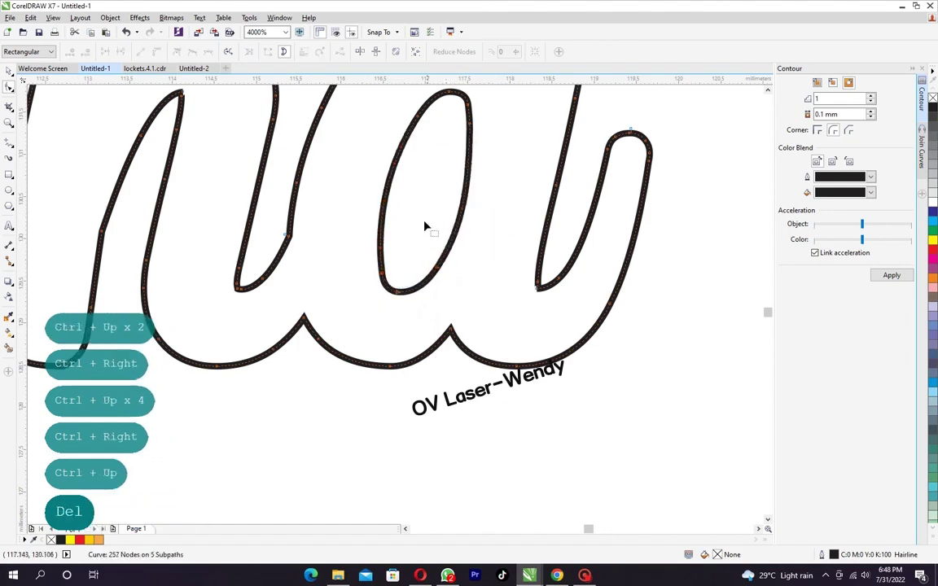
{"action": "scroll", "coordinate": [452, 215], "scroll_direction": "down", "scroll_amount": 1}
{"action": "scroll", "coordinate": [425, 194], "scroll_direction": "up", "scroll_amount": 1}
{"action": "left_click", "coordinate": [426, 194]}
{"action": "key", "text": "Delete"}
{"action": "left_click", "coordinate": [387, 308]}
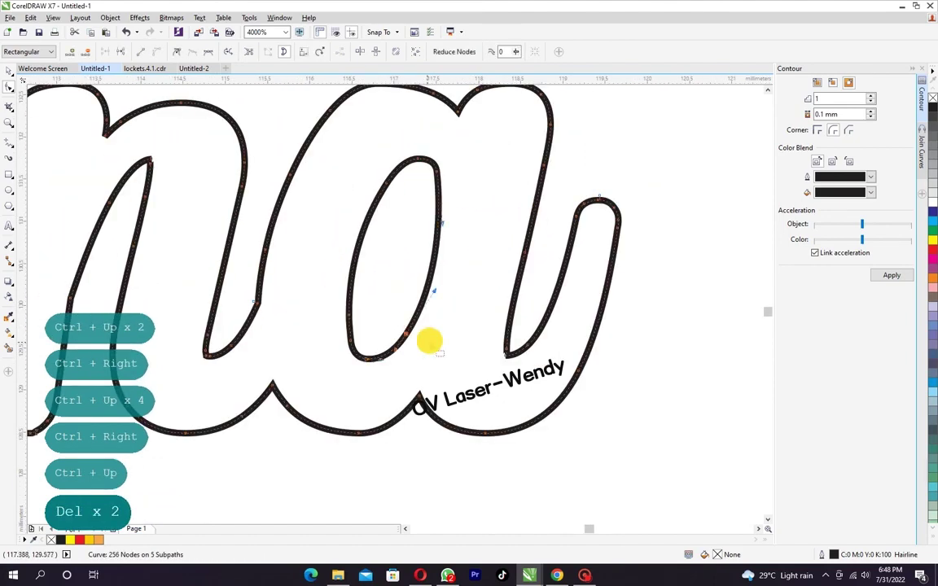
{"action": "key", "text": "ctrl+Left"}
Step: Raise the notch between the n and the final a by about 0.25 mm and delete the surplus nodes beside it
{"action": "scroll", "coordinate": [422, 318], "scroll_direction": "down", "scroll_amount": 1}
{"action": "scroll", "coordinate": [494, 235], "scroll_direction": "down", "scroll_amount": 1}
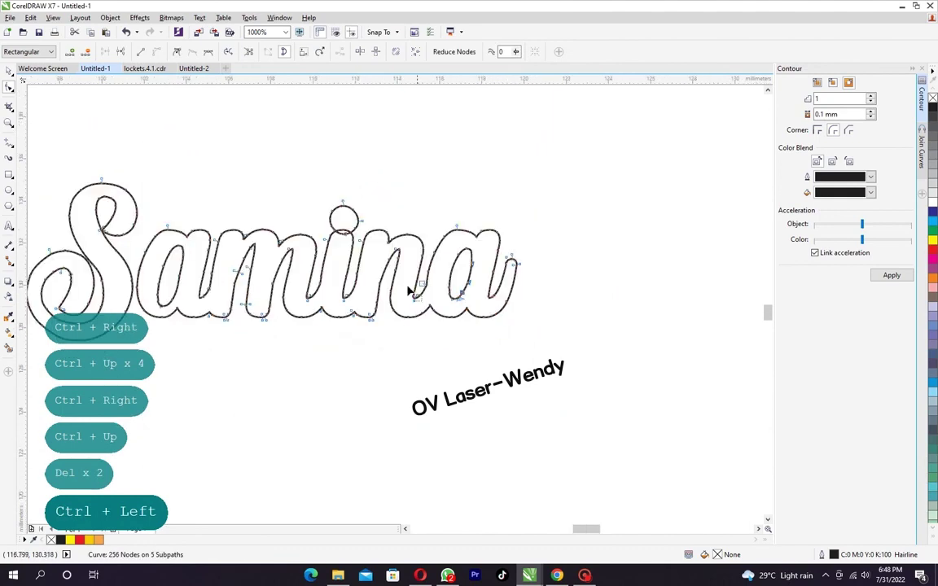
{"action": "scroll", "coordinate": [402, 264], "scroll_direction": "up", "scroll_amount": 1}
{"action": "left_click_drag", "start_coordinate": [404, 262], "coordinate": [456, 324]}
{"action": "key", "text": "ctrl+Up"}
{"action": "key", "text": "ctrl+Right"}
{"action": "key", "text": "ctrl+Up"}
{"action": "key", "text": "ctrl+Up"}
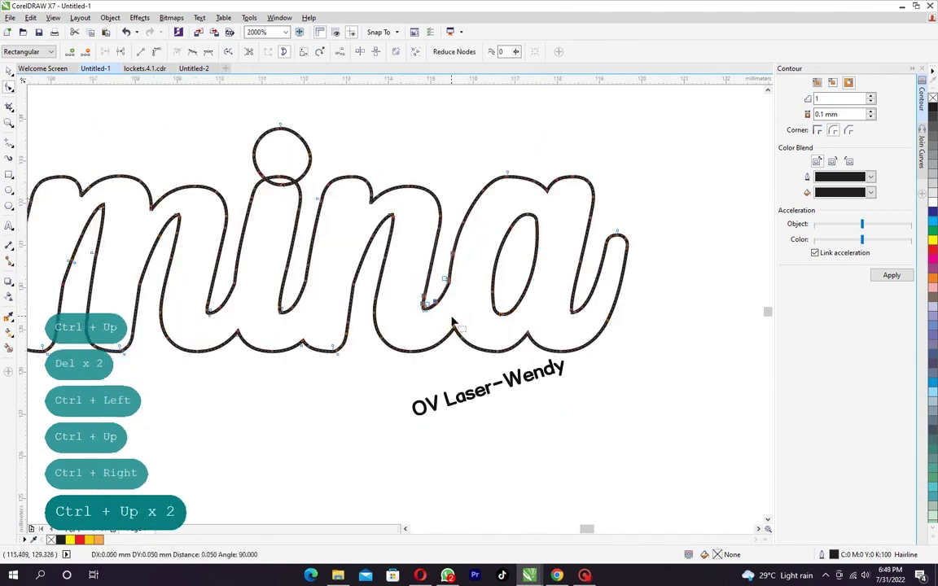
{"action": "key", "text": "ctrl+Up"}
{"action": "key", "text": "ctrl+Right"}
{"action": "key", "text": "ctrl+Up"}
{"action": "scroll", "coordinate": [440, 235], "scroll_direction": "up", "scroll_amount": 1}
{"action": "left_click_drag", "start_coordinate": [459, 199], "coordinate": [498, 268]}
{"action": "key", "text": "Delete"}
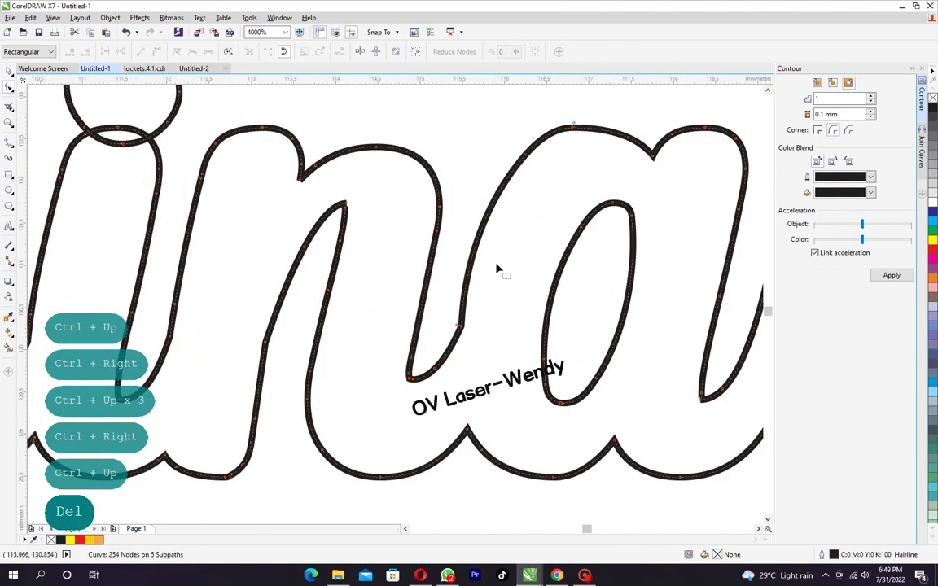
Step: Lower the n's inner peak by about 0.3 mm, shift it 0.1 mm left and delete its surplus side nodes
{"action": "scroll", "coordinate": [498, 268], "scroll_direction": "down", "scroll_amount": 1}
{"action": "key", "text": "ctrl+Left"}
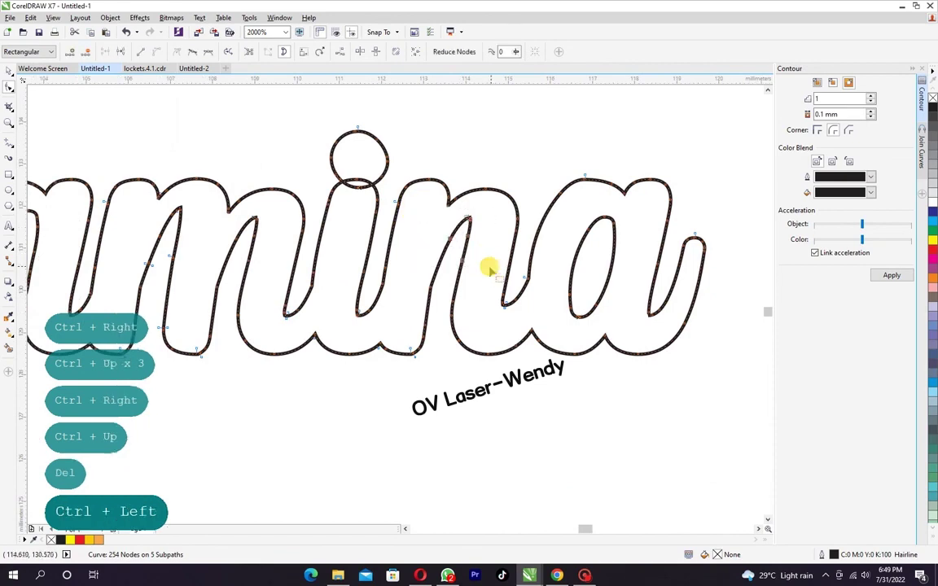
{"action": "key", "text": "ctrl+Down"}
{"action": "key", "text": "ctrl+Down"}
{"action": "key", "text": "ctrl+Down"}
{"action": "key", "text": "ctrl+Down"}
{"action": "key", "text": "ctrl+Down"}
{"action": "key", "text": "ctrl+Left"}
{"action": "key", "text": "ctrl+Down"}
{"action": "scroll", "coordinate": [444, 262], "scroll_direction": "up", "scroll_amount": 1}
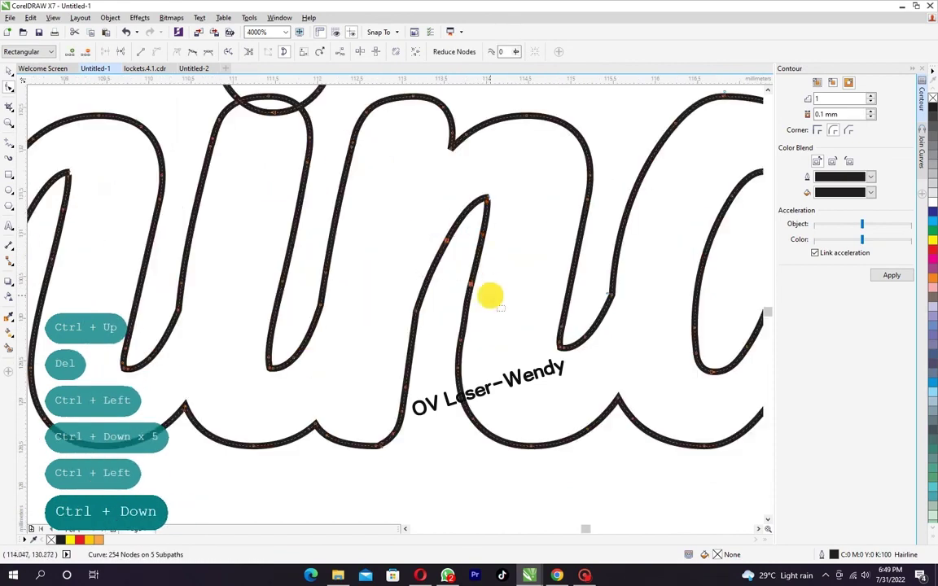
{"action": "key", "text": "Delete"}
Step: Lower the top nodes of the first a's counter by about 0.2 mm and nudge them slightly left
{"action": "scroll", "coordinate": [490, 278], "scroll_direction": "down", "scroll_amount": 3}
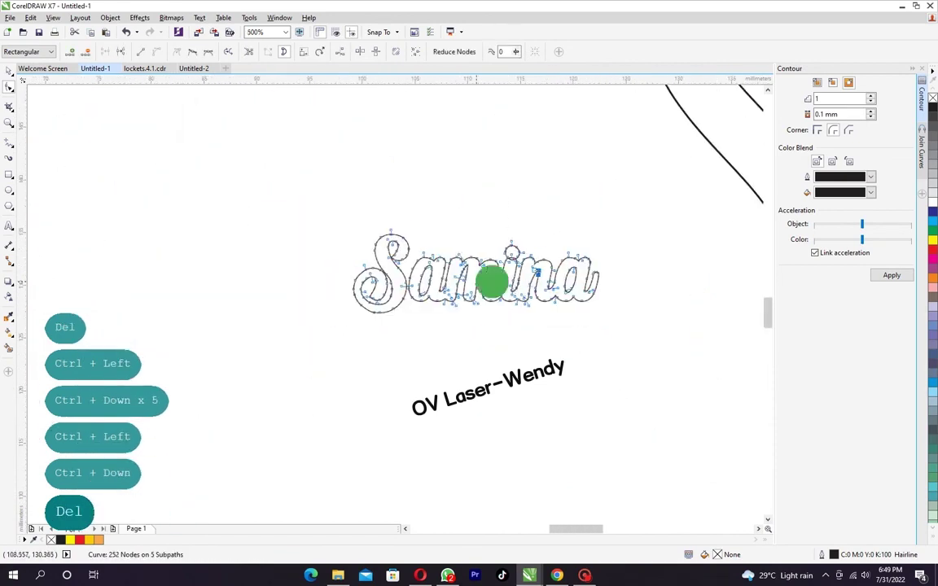
{"action": "scroll", "coordinate": [432, 275], "scroll_direction": "up", "scroll_amount": 2}
{"action": "key", "text": "ctrl+Down"}
{"action": "key", "text": "ctrl+Down"}
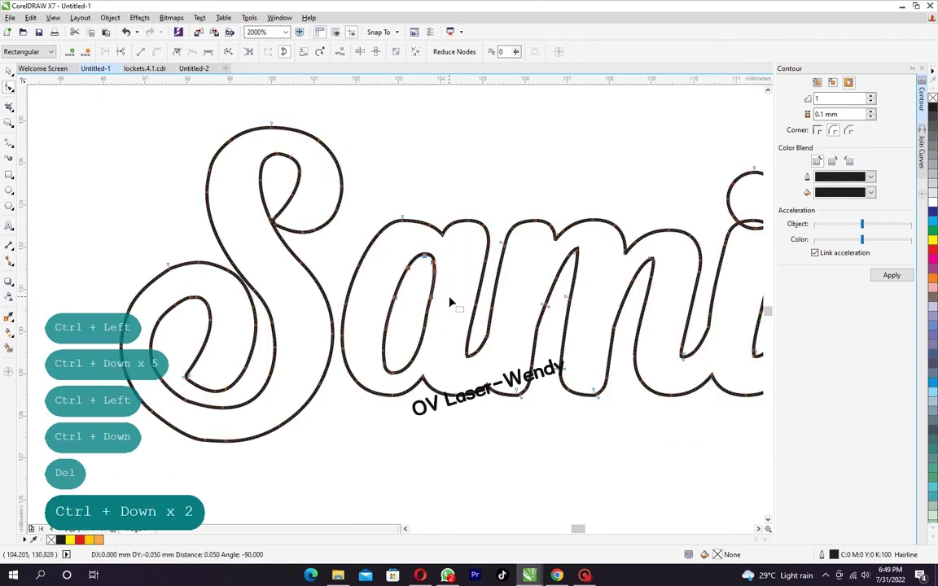
{"action": "key", "text": "ctrl+Down"}
{"action": "key", "text": "ctrl+Left"}
{"action": "key", "text": "ctrl+Down"}
Step: Raise the lower nodes of the first a's counter by about 0.4 mm and shift them 0.1 mm right
{"action": "left_click_drag", "start_coordinate": [375, 315], "coordinate": [402, 364]}
{"action": "scroll", "coordinate": [384, 379], "scroll_direction": "up", "scroll_amount": 2}
{"action": "scroll", "coordinate": [402, 364], "scroll_direction": "down", "scroll_amount": 2}
{"action": "key", "text": "shift"}
{"action": "key", "text": "ctrl+Up"}
{"action": "key", "text": "ctrl+Right"}
{"action": "key", "text": "ctrl+Up"}
{"action": "key", "text": "ctrl+Up"}
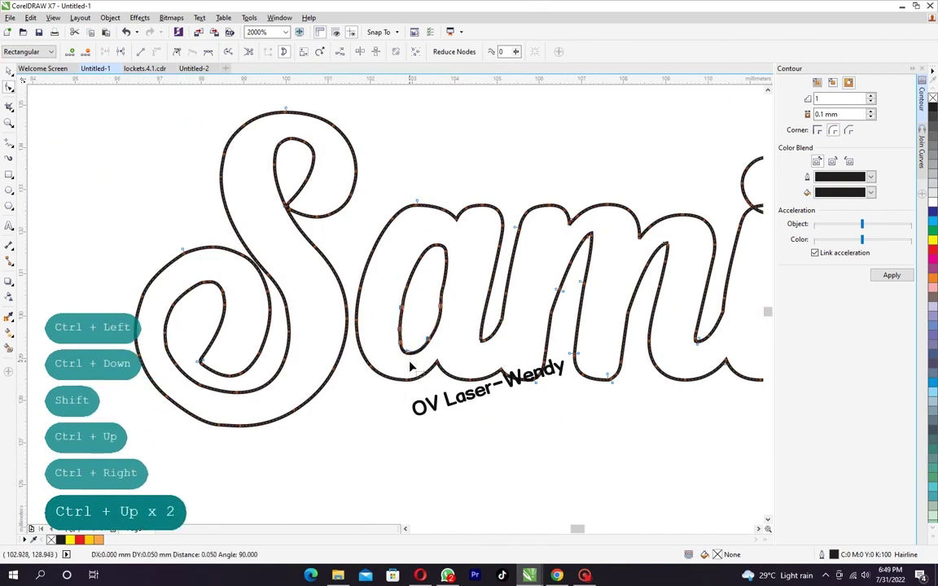
{"action": "key", "text": "ctrl+Right"}
{"action": "key", "text": "ctrl+Up"}
{"action": "key", "text": "ctrl+Up"}
Step: Delete the surplus side nodes of the first a's counter and nudge its lower right node slightly left
{"action": "left_click_drag", "start_coordinate": [367, 247], "coordinate": [417, 291]}
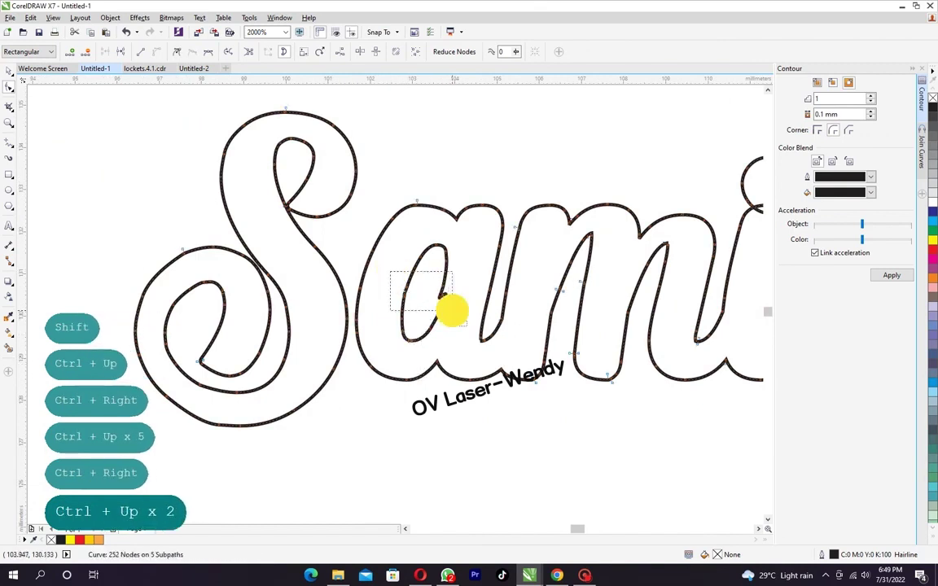
{"action": "key", "text": "Delete"}
{"action": "scroll", "coordinate": [432, 295], "scroll_direction": "up", "scroll_amount": 1}
{"action": "key", "text": "Delete"}
{"action": "left_click", "coordinate": [456, 367]}
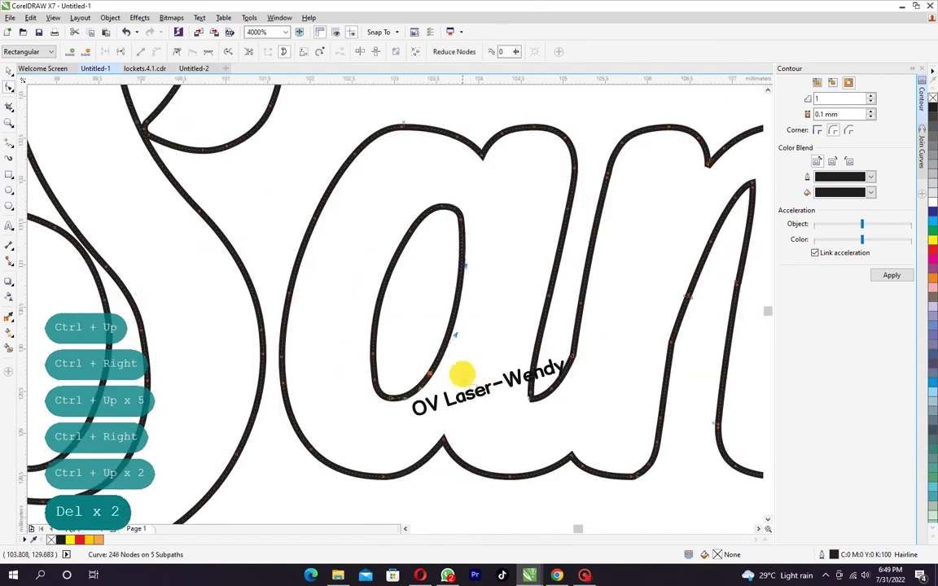
{"action": "key", "text": "ctrl+Left"}
{"action": "scroll", "coordinate": [440, 350], "scroll_direction": "down", "scroll_amount": 1}
Step: Raise the notch between the first a and the m by about 0.35 mm and shift it 0.1 mm right
{"action": "mouse_move", "coordinate": [459, 266]}
{"action": "left_mouse_down"}
{"action": "mouse_move", "coordinate": [513, 330]}
{"action": "mouse_move", "coordinate": [609, 281]}
{"action": "left_mouse_up"}
{"action": "key", "text": "ctrl+Up"}
{"action": "key", "text": "ctrl+Right"}
{"action": "key", "text": "ctrl+Up"}
{"action": "key", "text": "ctrl+Up"}
{"action": "key", "text": "ctrl+Up"}
{"action": "key", "text": "ctrl+Up"}
{"action": "key", "text": "ctrl+Right"}
{"action": "key", "text": "ctrl+Up"}
{"action": "key", "text": "ctrl+Up"}
Step: Lower the m's first inner peak by about 0.35 mm, shift it 0.1 mm left and delete its surplus side nodes
{"action": "key", "text": "ctrl+Down"}
{"action": "key", "text": "ctrl+Down"}
{"action": "key", "text": "ctrl+Left"}
{"action": "key", "text": "ctrl+Down"}
{"action": "key", "text": "ctrl+Down"}
{"action": "key", "text": "ctrl+Down"}
{"action": "key", "text": "ctrl+Down"}
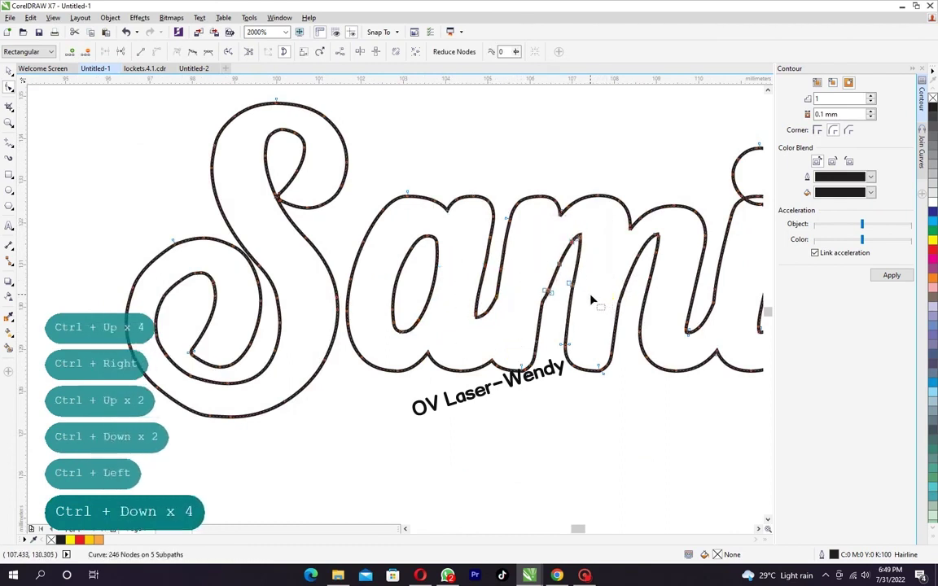
{"action": "key", "text": "ctrl+Left"}
{"action": "key", "text": "ctrl+Down"}
{"action": "left_click_drag", "start_coordinate": [519, 273], "coordinate": [596, 324]}
{"action": "key", "text": "Delete"}
{"action": "scroll", "coordinate": [503, 255], "scroll_direction": "up", "scroll_amount": 2}
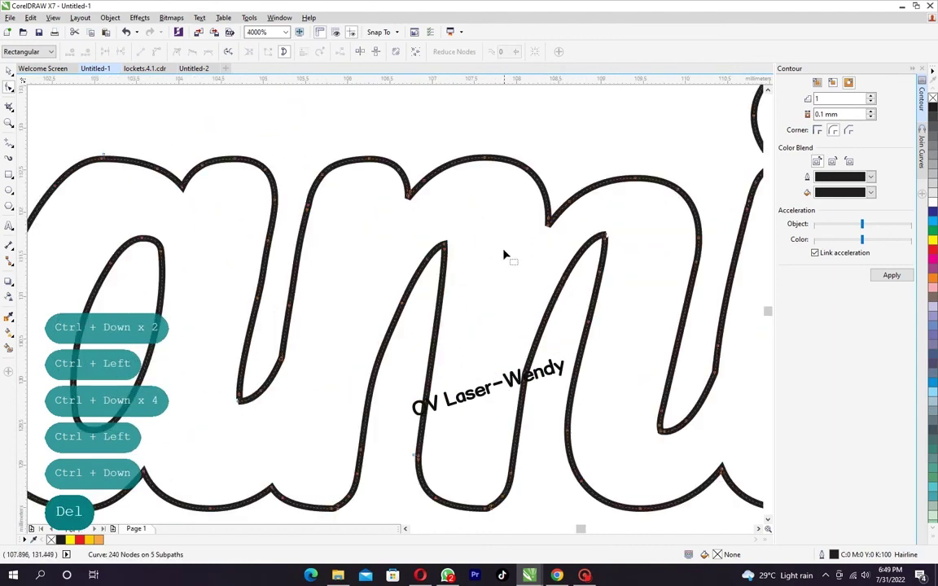
Step: Lower the m's second inner peak by about 0.35 mm, shift it 0.1 mm left and delete its surplus side nodes
{"action": "left_click_drag", "start_coordinate": [498, 295], "coordinate": [641, 322]}
{"action": "scroll", "coordinate": [561, 252], "scroll_direction": "up", "scroll_amount": 5}
{"action": "left_click_drag", "start_coordinate": [562, 253], "coordinate": [600, 297]}
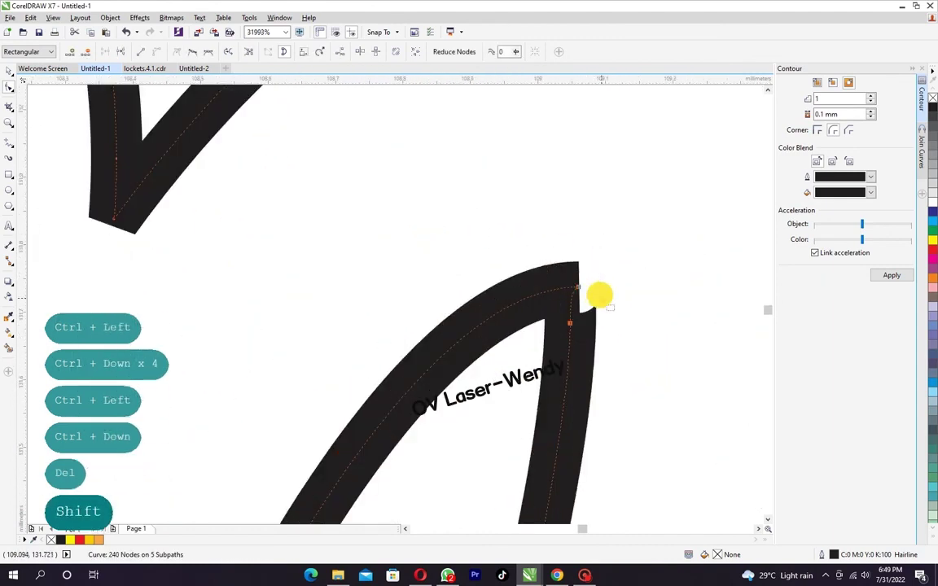
{"action": "scroll", "coordinate": [560, 255], "scroll_direction": "down", "scroll_amount": 4}
{"action": "key", "text": "ctrl+Down"}
{"action": "key", "text": "ctrl+Down"}
{"action": "key", "text": "ctrl+Down"}
{"action": "key", "text": "ctrl+Left"}
{"action": "key", "text": "ctrl+Down"}
{"action": "key", "text": "ctrl+Down"}
{"action": "key", "text": "ctrl+Down"}
{"action": "key", "text": "ctrl+Left"}
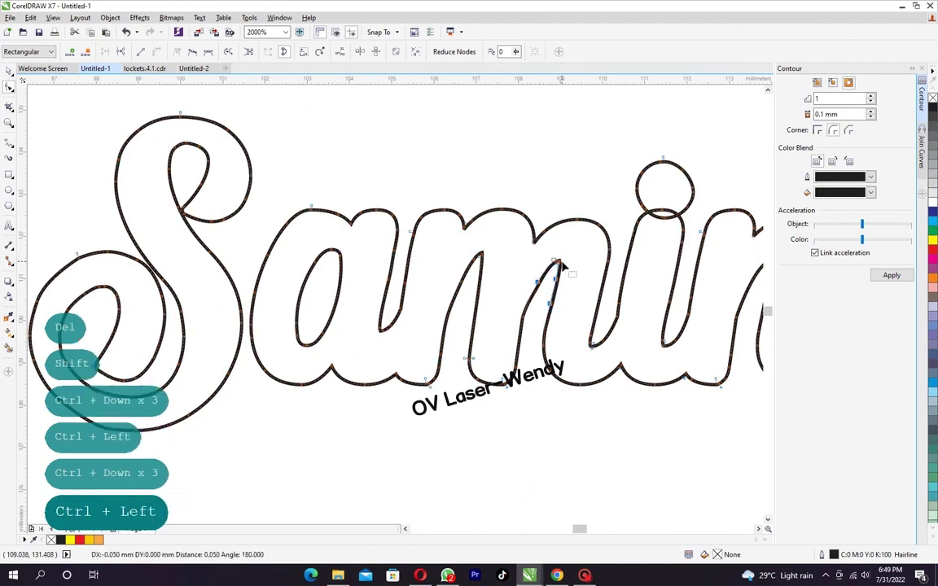
{"action": "key", "text": "ctrl+Down"}
{"action": "left_click_drag", "start_coordinate": [523, 270], "coordinate": [558, 315]}
{"action": "key", "text": "Delete"}
{"action": "scroll", "coordinate": [533, 296], "scroll_direction": "down", "scroll_amount": 3}
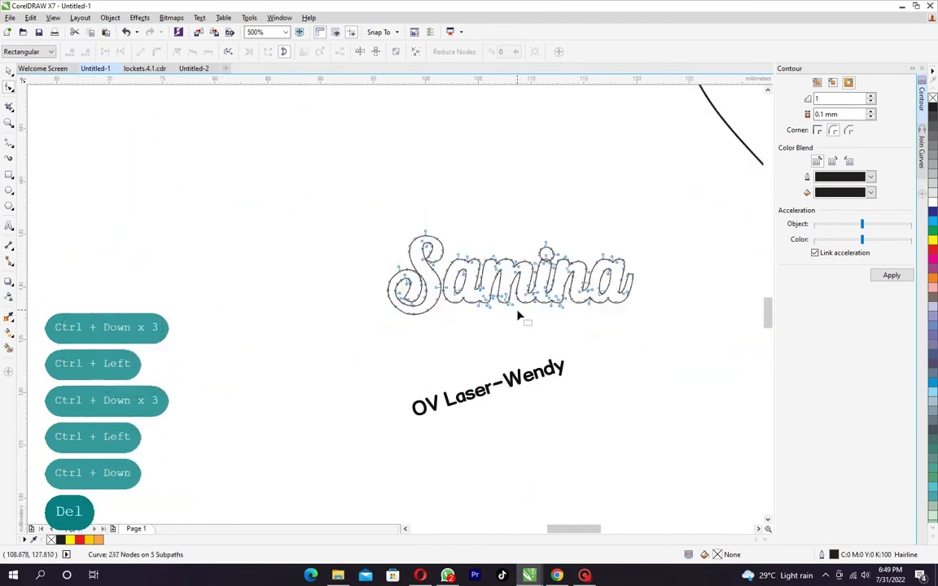
Step: Break the name's lettering apart and weld the i's dot to the connected lowercase letters
{"action": "key", "text": "space"}
{"action": "scroll", "coordinate": [528, 255], "scroll_direction": "up", "scroll_amount": 1}
{"action": "left_click", "coordinate": [514, 262]}
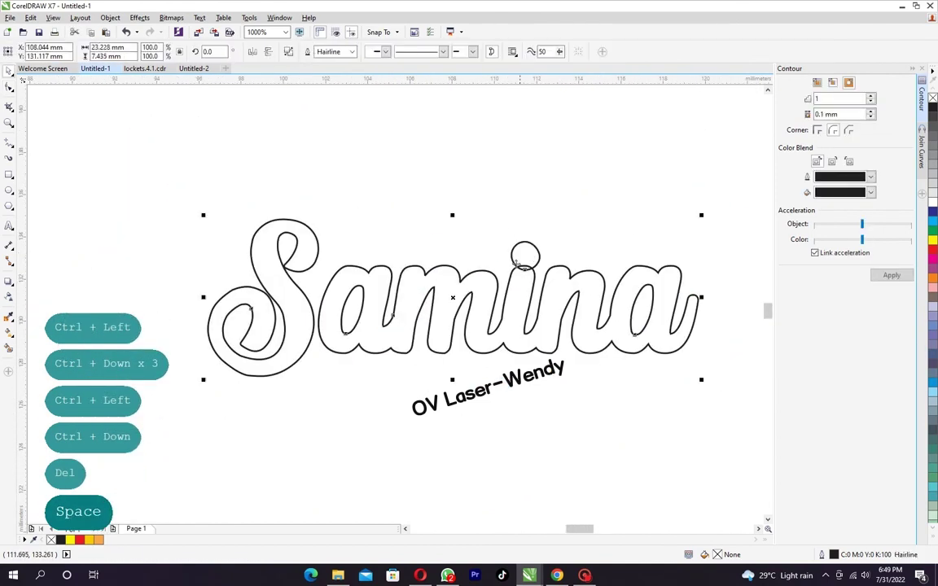
{"action": "left_click", "coordinate": [292, 50]}
{"action": "left_click", "coordinate": [436, 197]}
{"action": "left_click", "coordinate": [522, 255]}
{"action": "left_click", "coordinate": [515, 307], "text": "shift"}
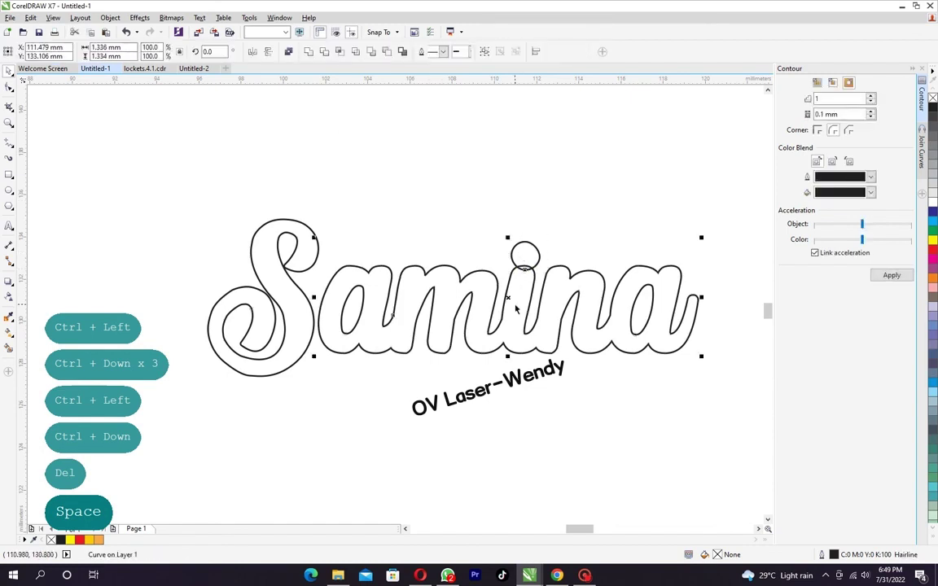
{"action": "left_click", "coordinate": [308, 56]}
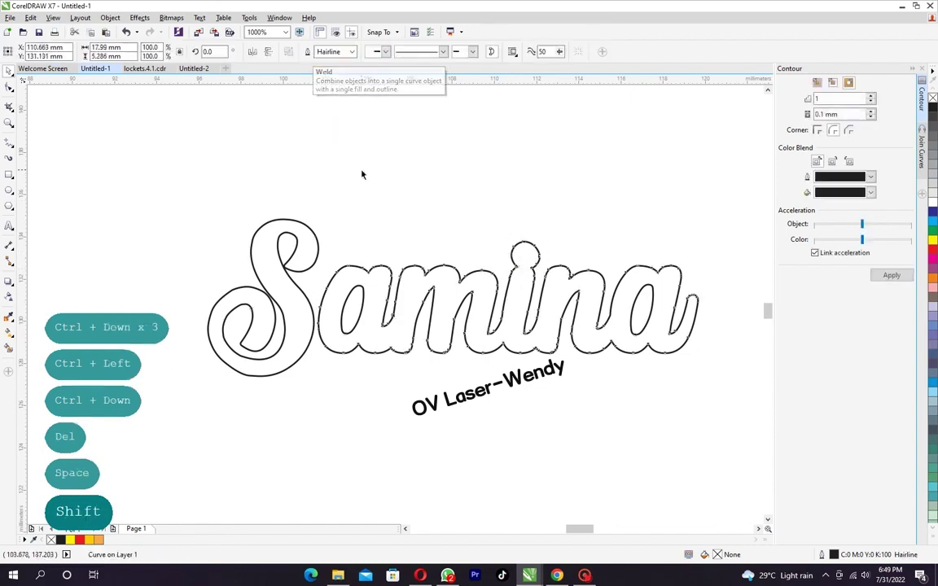
Step: Shift the connected lowercase letters with their counters 0.45 mm left so they overlap the capital S
{"action": "left_click_drag", "start_coordinate": [303, 185], "coordinate": [687, 396]}
{"action": "key", "text": "Left"}
{"action": "key", "text": "Left"}
{"action": "key", "text": "Left"}
{"action": "key", "text": "Left"}
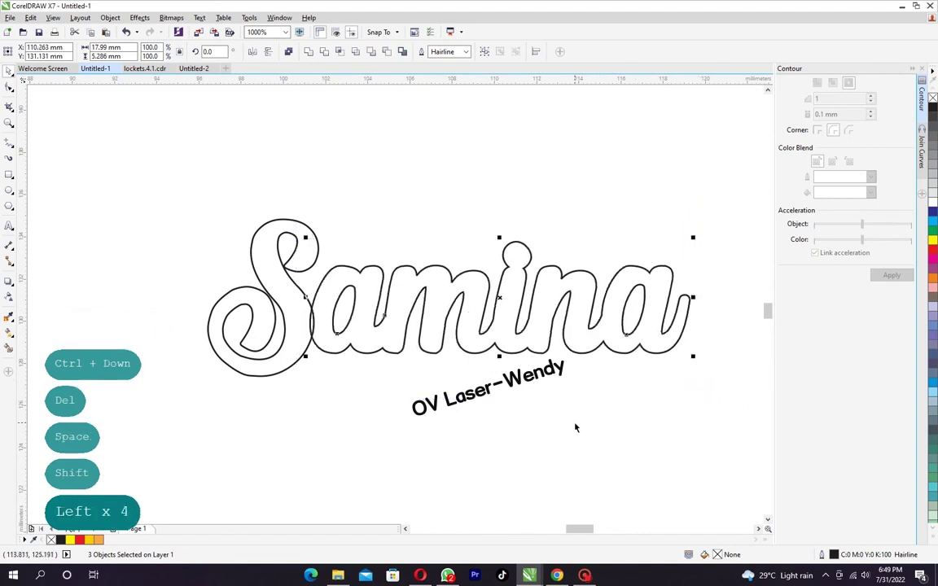
{"action": "key", "text": "ctrl+Left"}
{"action": "left_click", "coordinate": [325, 240]}
{"action": "scroll", "coordinate": [326, 241], "scroll_direction": "down", "scroll_amount": 2}
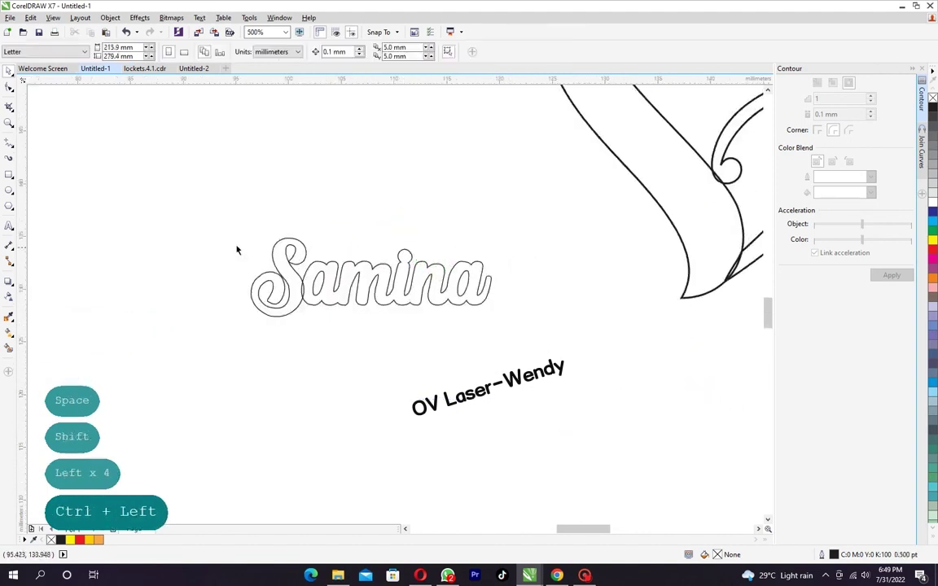
Step: Combine all the lettering pieces into one curve, rotate the name to 15 degrees and place it inside the inner heart
{"action": "left_click_drag", "start_coordinate": [213, 205], "coordinate": [544, 356]}
{"action": "left_click", "coordinate": [288, 52]}
{"action": "left_click_drag", "start_coordinate": [439, 283], "coordinate": [469, 224]}
{"action": "scroll", "coordinate": [286, 340], "scroll_direction": "down", "scroll_amount": 2}
{"action": "scroll", "coordinate": [286, 342], "scroll_direction": "up", "scroll_amount": 1}
{"action": "scroll", "coordinate": [512, 200], "scroll_direction": "up", "scroll_amount": 2}
{"action": "left_click_drag", "start_coordinate": [517, 200], "coordinate": [502, 170]}
Step: Delete the surplus node at the top of the inner heart's right lobe to smooth the curve
{"action": "left_click", "coordinate": [542, 119]}
{"action": "scroll", "coordinate": [494, 170], "scroll_direction": "up", "scroll_amount": 1}
{"action": "left_click", "coordinate": [485, 175]}
{"action": "double_click", "coordinate": [485, 175]}
{"action": "scroll", "coordinate": [472, 160], "scroll_direction": "up", "scroll_amount": 1}
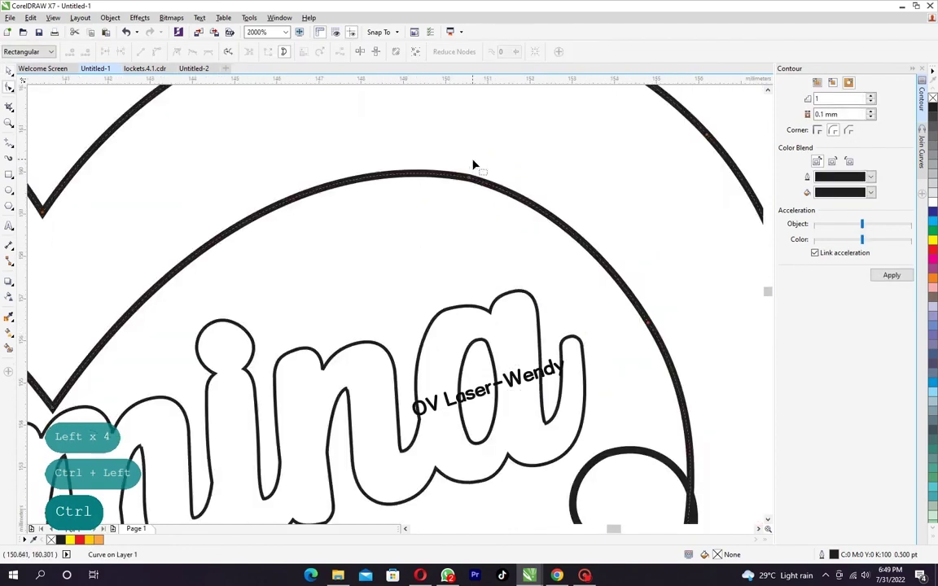
{"action": "left_click", "coordinate": [323, 188]}
{"action": "left_click_drag", "start_coordinate": [417, 144], "coordinate": [562, 240]}
{"action": "key", "text": "Delete"}
{"action": "scroll", "coordinate": [407, 243], "scroll_direction": "down", "scroll_amount": 2}
{"action": "key", "text": "space"}
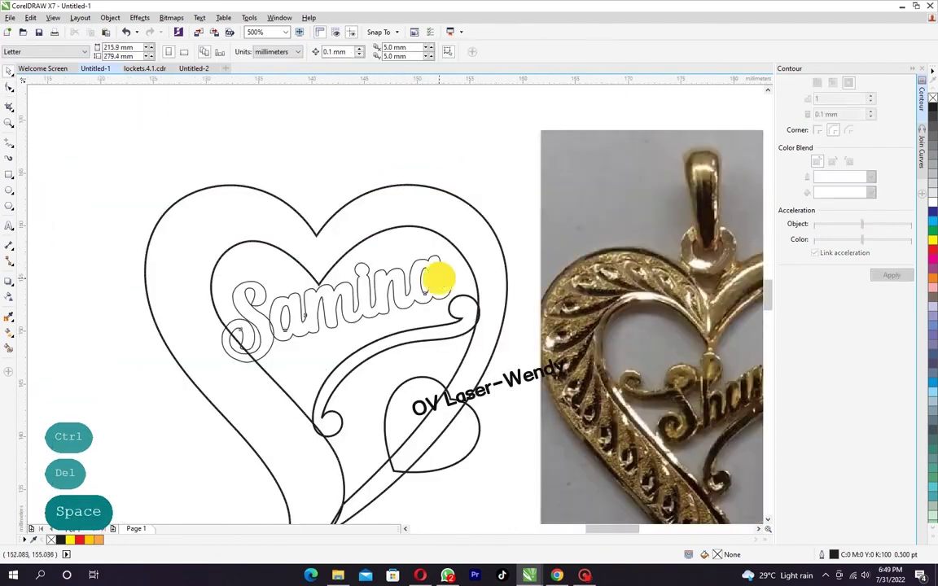
Step: Move the name 0.5 mm right and 1.6 mm down, towards the scroll beneath it
{"action": "left_click", "coordinate": [439, 279]}
{"action": "key", "text": "Right"}
{"action": "key", "text": "Right"}
{"action": "key", "text": "Right"}
{"action": "key", "text": "Right"}
{"action": "key", "text": "Down"}
{"action": "key", "text": "Down"}
{"action": "key", "text": "Down"}
{"action": "key", "text": "Down"}
{"action": "key", "text": "Down"}
{"action": "key", "text": "Down"}
{"action": "key", "text": "Down"}
{"action": "scroll", "coordinate": [359, 289], "scroll_direction": "down", "scroll_amount": 2}
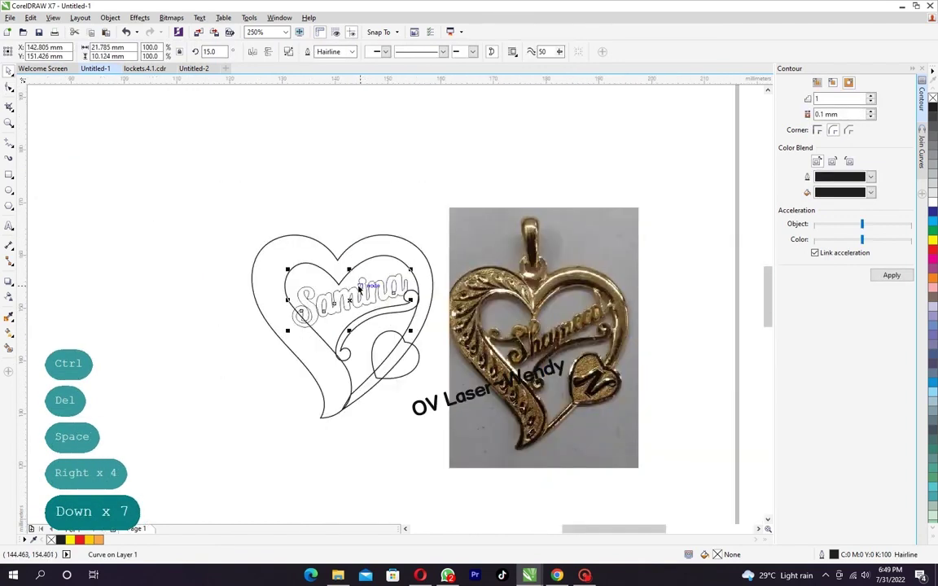
{"action": "key", "text": "Right"}
{"action": "key", "text": "Down"}
{"action": "key", "text": "Down"}
{"action": "key", "text": "Down"}
{"action": "key", "text": "Down"}
{"action": "key", "text": "Down"}
{"action": "key", "text": "Down"}
{"action": "key", "text": "Down"}
{"action": "key", "text": "Down"}
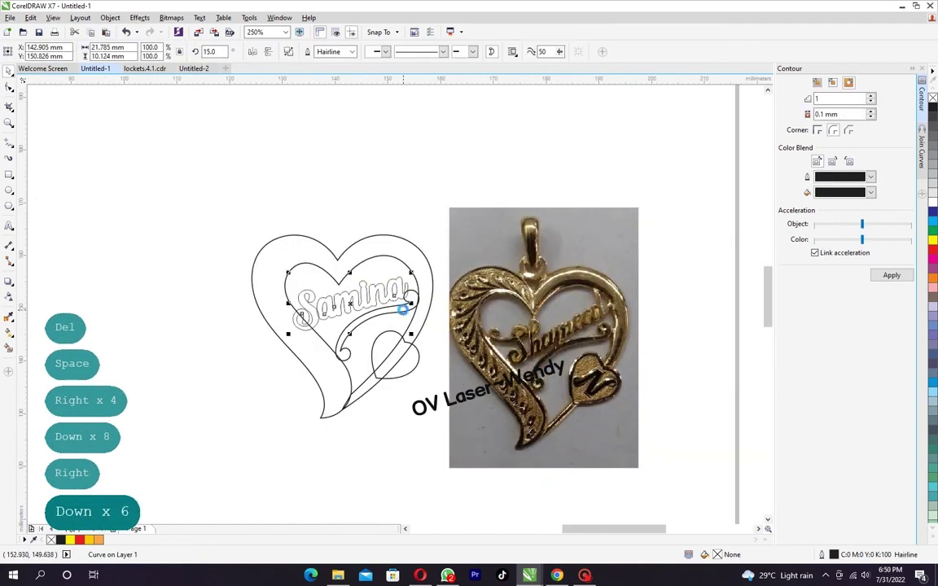
Step: Rotate the scroll beneath the name to about 348.1 degrees and shift it 0.65 mm left and 0.25 mm down
{"action": "left_click", "coordinate": [394, 310]}
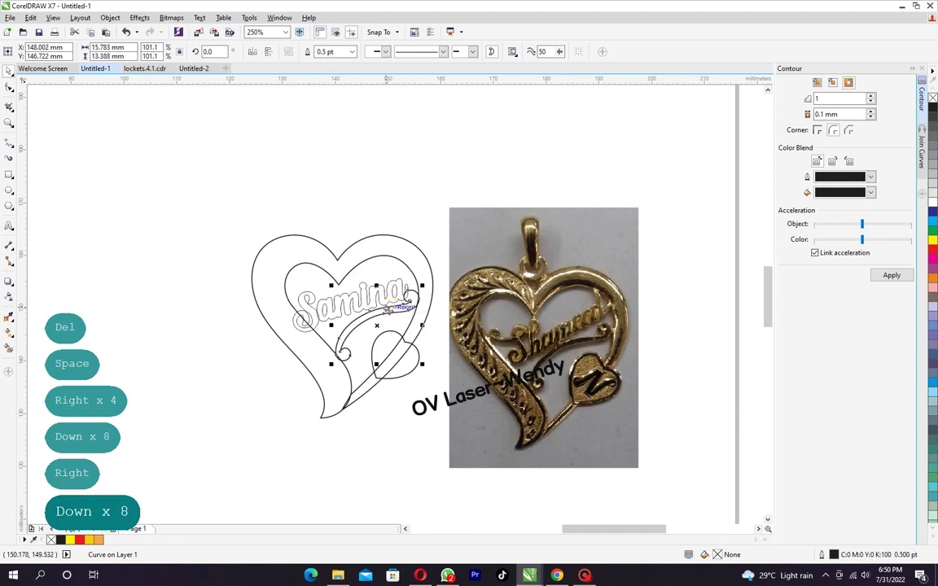
{"action": "scroll", "coordinate": [392, 308], "scroll_direction": "up", "scroll_amount": 2}
{"action": "left_click_drag", "start_coordinate": [454, 266], "coordinate": [460, 284]}
{"action": "key", "text": "Left"}
{"action": "key", "text": "Left"}
{"action": "key", "text": "Left"}
{"action": "key", "text": "Left"}
{"action": "key", "text": "Left"}
{"action": "key", "text": "Left"}
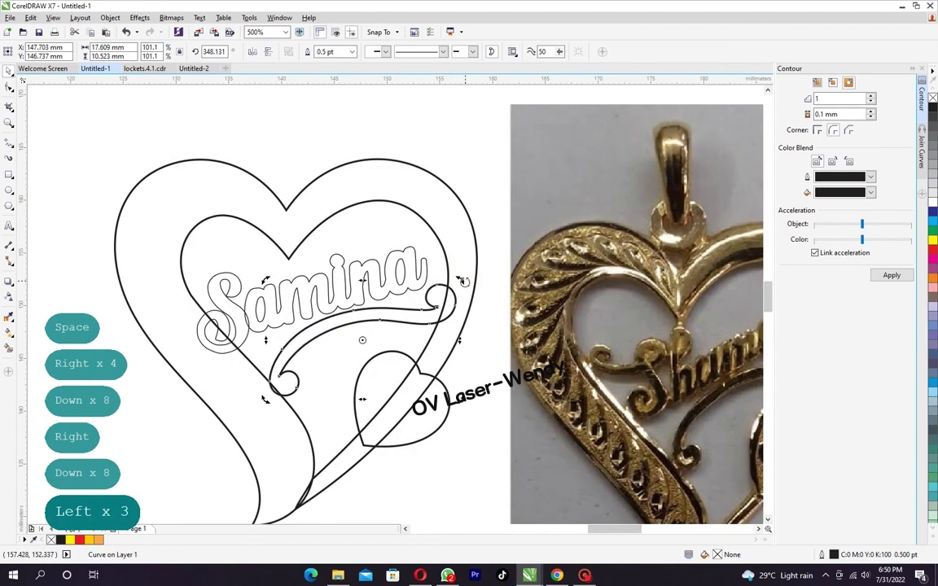
{"action": "key", "text": "Down"}
{"action": "key", "text": "Down"}
{"action": "key", "text": "ctrl+Left"}
{"action": "key", "text": "ctrl+Down"}
{"action": "left_click", "coordinate": [273, 256]}
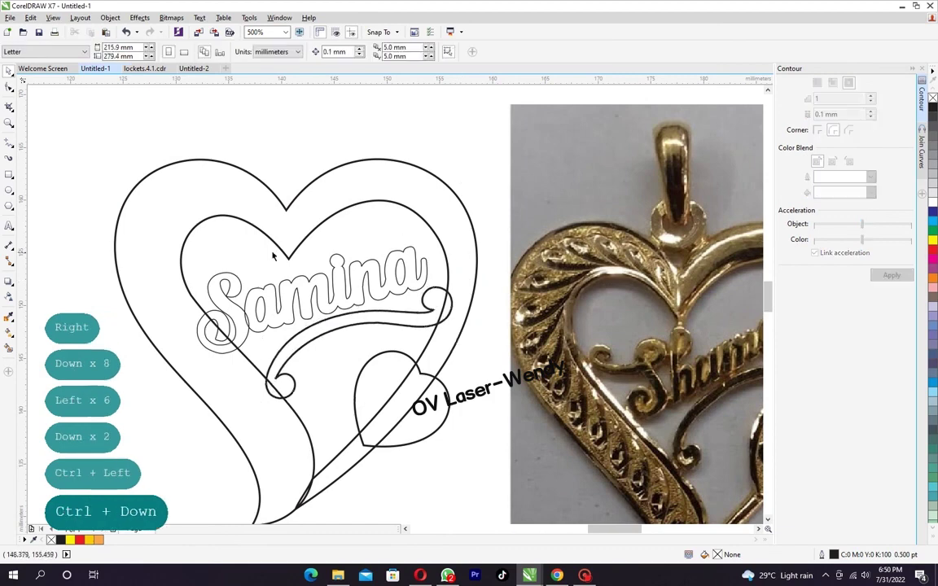
Step: Move the name 1.4 mm right and 0.5 mm up, and stretch its height to about 10.6 mm
{"action": "left_click_drag", "start_coordinate": [132, 214], "coordinate": [439, 360]}
{"action": "key", "text": "Right"}
{"action": "key", "text": "Right"}
{"action": "key", "text": "Right"}
{"action": "key", "text": "Right"}
{"action": "key", "text": "Right"}
{"action": "key", "text": "Right"}
{"action": "key", "text": "Right"}
{"action": "key", "text": "Right"}
{"action": "key", "text": "Right"}
{"action": "key", "text": "Right"}
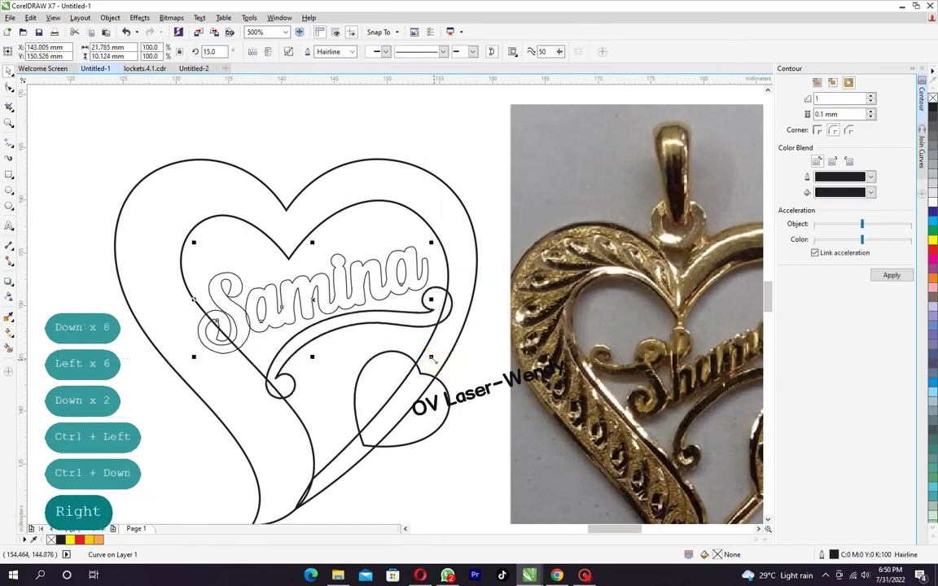
{"action": "key", "text": "Up"}
{"action": "key", "text": "Up"}
{"action": "key", "text": "Up"}
{"action": "key", "text": "Right"}
{"action": "key", "text": "Up"}
{"action": "key", "text": "Right"}
{"action": "key", "text": "Right"}
{"action": "key", "text": "Up"}
{"action": "key", "text": "Right"}
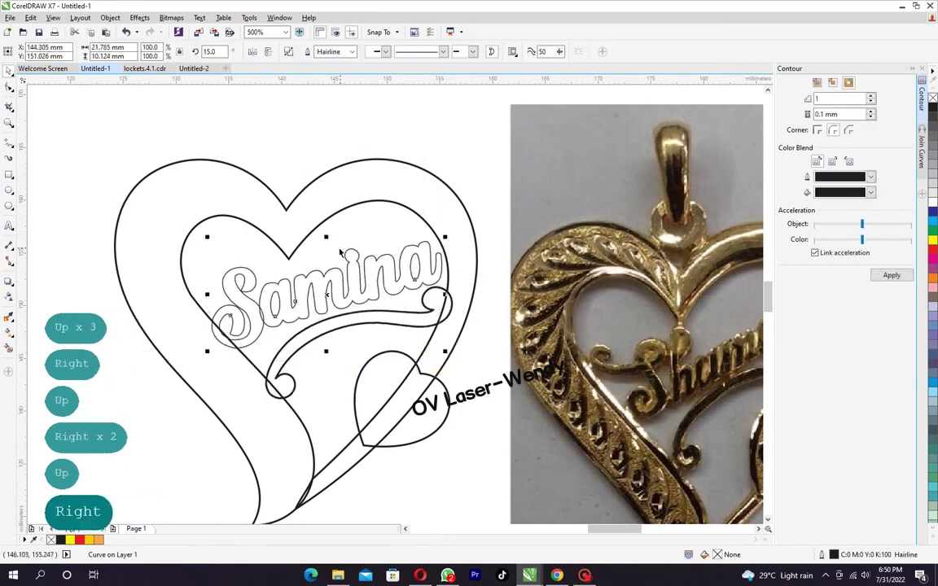
{"action": "left_click_drag", "start_coordinate": [327, 238], "coordinate": [328, 233]}
Step: Set the outline width of the whole heart drawing, including the name and the scroll, to Hairline
{"action": "scroll", "coordinate": [337, 276], "scroll_direction": "down", "scroll_amount": 1}
{"action": "left_click_drag", "start_coordinate": [157, 186], "coordinate": [449, 432]}
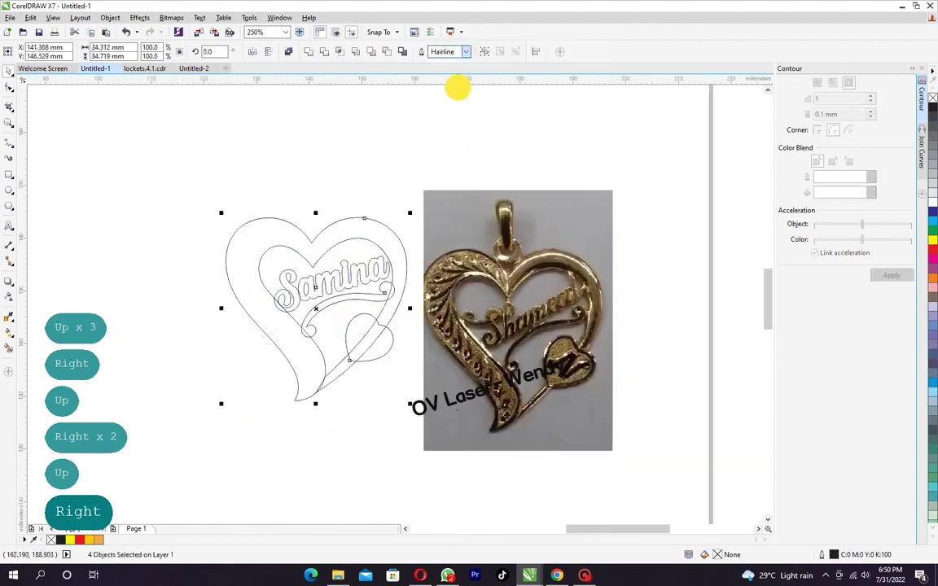
{"action": "left_click", "coordinate": [294, 255]}
{"action": "scroll", "coordinate": [294, 254], "scroll_direction": "up", "scroll_amount": 2}
Step: Shift the name 0.4 mm right and 0.3 mm down and rotate it to about 18.9 degrees
{"action": "left_click_drag", "start_coordinate": [106, 125], "coordinate": [500, 353]}
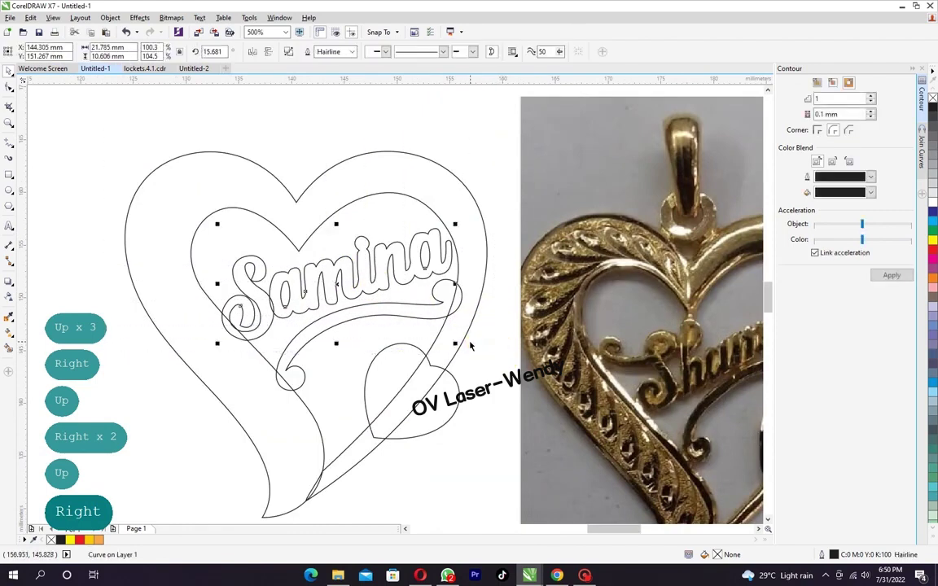
{"action": "key", "text": "Right"}
{"action": "key", "text": "Right"}
{"action": "key", "text": "Right"}
{"action": "key", "text": "Down"}
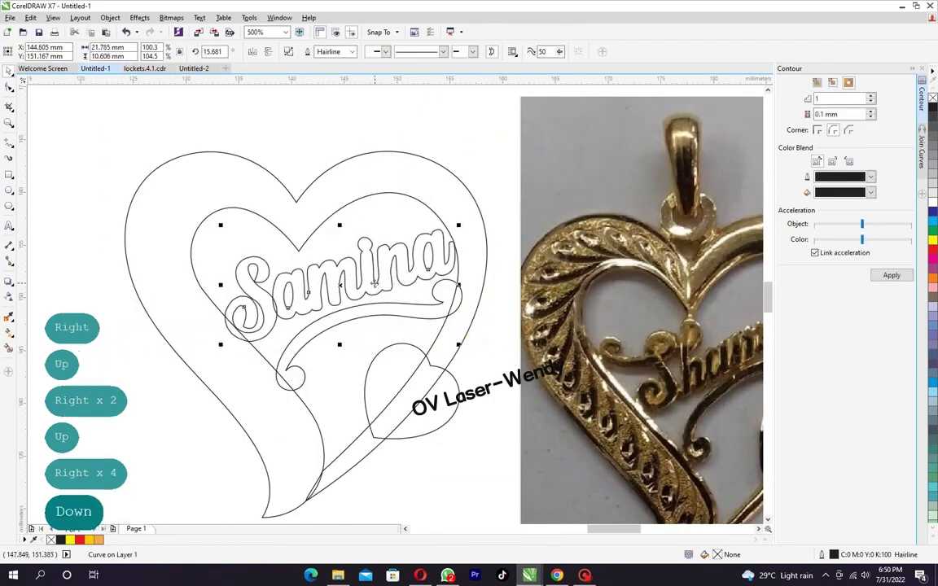
{"action": "key", "text": "Down"}
{"action": "scroll", "coordinate": [376, 285], "scroll_direction": "down", "scroll_amount": 1}
{"action": "scroll", "coordinate": [379, 288], "scroll_direction": "up", "scroll_amount": 1}
{"action": "key", "text": "Down"}
{"action": "key", "text": "Right"}
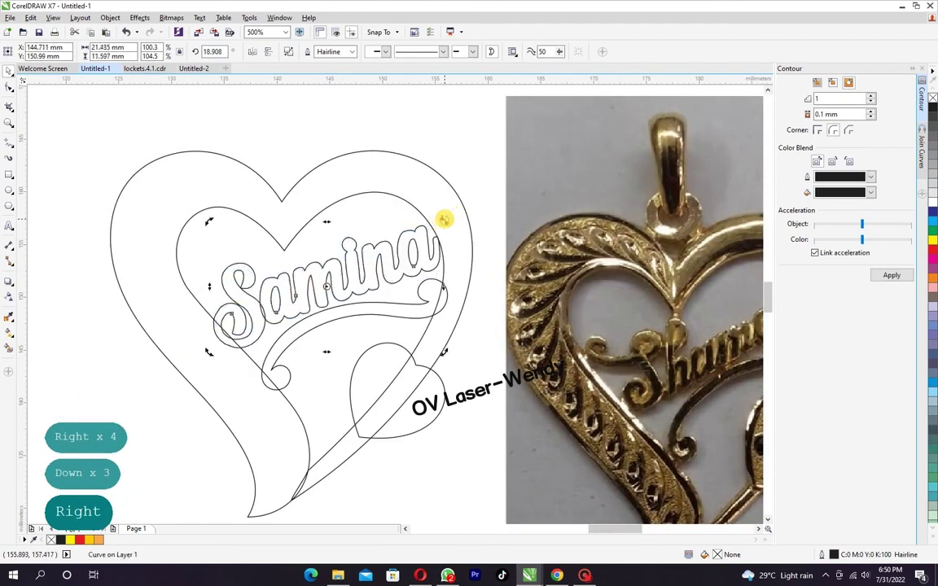
Step: Nudge the name 0.1 mm right and enlarge it to about 21.85 mm wide and 11.8 mm high
{"action": "key", "text": "ctrl+Right"}
{"action": "key", "text": "ctrl+Right"}
{"action": "key", "text": "space"}
{"action": "key", "text": "space"}
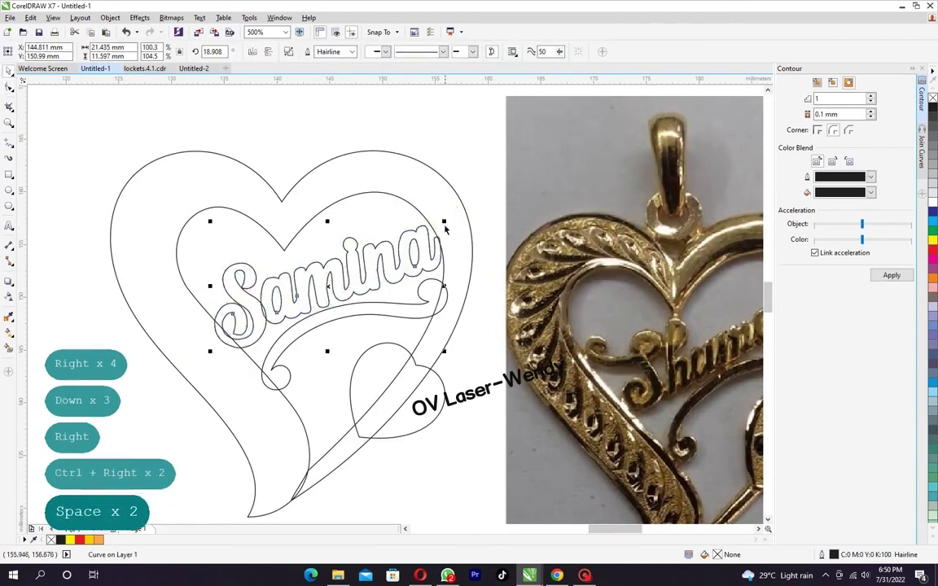
{"action": "scroll", "coordinate": [446, 224], "scroll_direction": "up", "scroll_amount": 1}
{"action": "left_click_drag", "start_coordinate": [441, 221], "coordinate": [450, 210]}
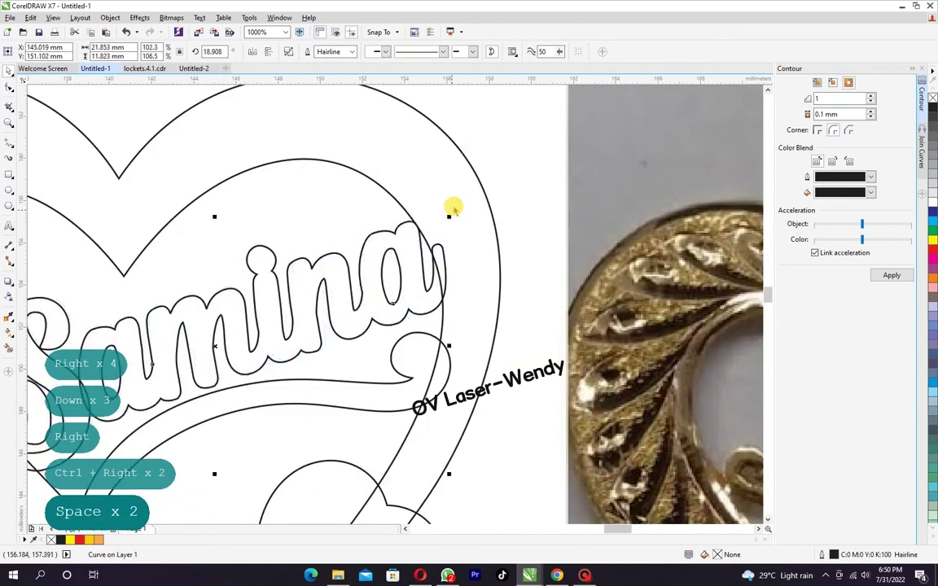
Step: Nudge the enlarged name 0.2 mm right and 0.05 mm down, then deselect it
{"action": "scroll", "coordinate": [450, 210], "scroll_direction": "down", "scroll_amount": 2}
{"action": "key", "text": "ctrl+Right"}
{"action": "key", "text": "ctrl+Right"}
{"action": "key", "text": "ctrl+Right"}
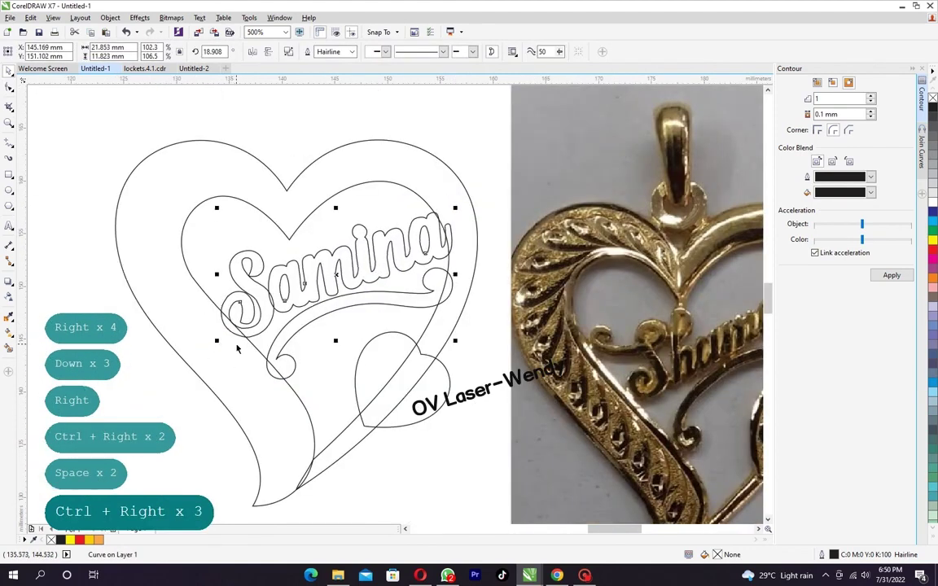
{"action": "key", "text": "ctrl+Right"}
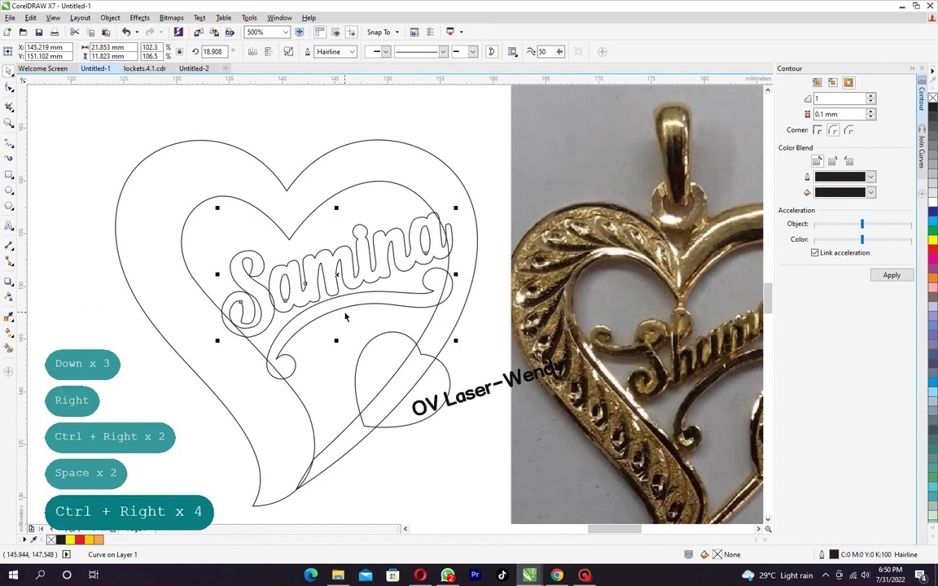
{"action": "key", "text": "ctrl+Down"}
{"action": "key", "text": "ctrl+Down"}
{"action": "key", "text": "ctrl+Up"}
{"action": "left_click", "coordinate": [341, 142]}
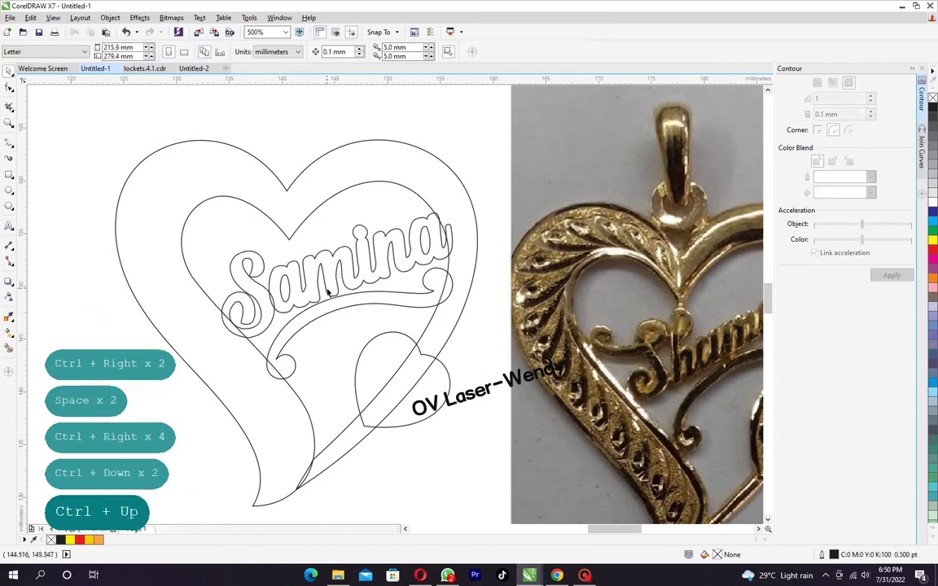
Step: Try to extend the bottom of the m's middle leg down onto the scroll by moving its lower nodes
{"action": "scroll", "coordinate": [329, 291], "scroll_direction": "up", "scroll_amount": 4}
{"action": "left_click", "coordinate": [335, 289]}
{"action": "scroll", "coordinate": [309, 277], "scroll_direction": "up", "scroll_amount": 2}
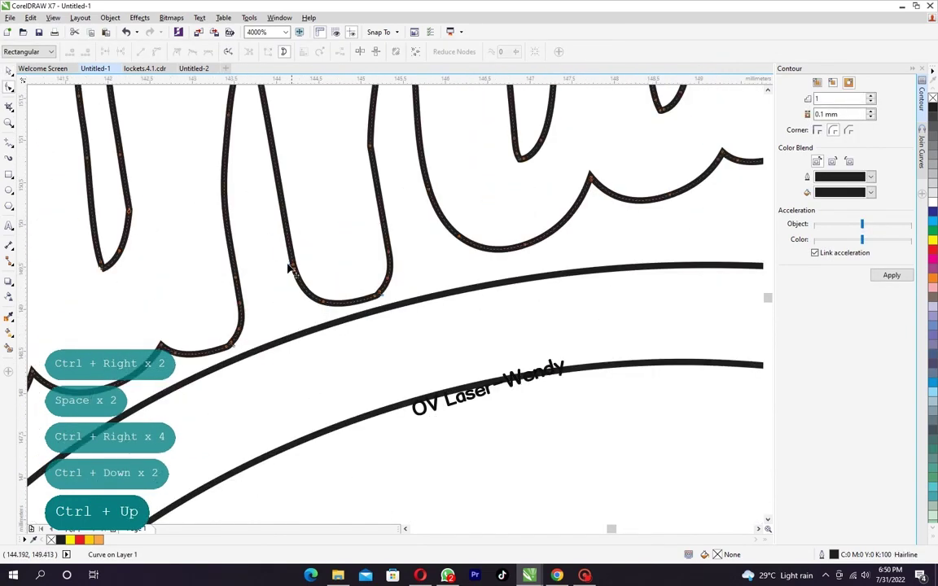
{"action": "left_click_drag", "start_coordinate": [273, 231], "coordinate": [397, 320]}
{"action": "left_click_drag", "start_coordinate": [389, 254], "coordinate": [394, 274]}
{"action": "scroll", "coordinate": [391, 304], "scroll_direction": "down", "scroll_amount": 4}
{"action": "key", "text": "ctrl+Right"}
{"action": "key", "text": "ctrl+Down"}
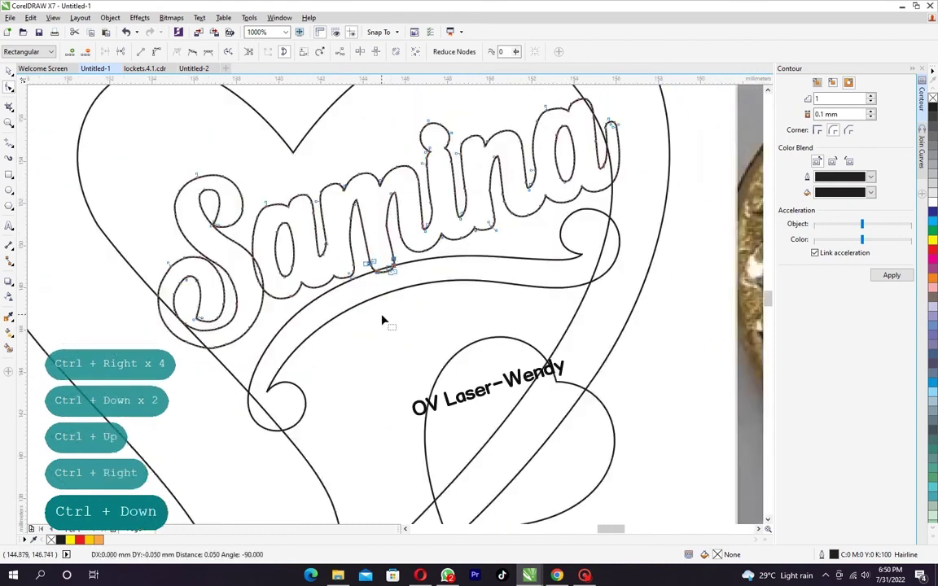
{"action": "key", "text": "ctrl+Left"}
{"action": "key", "text": "ctrl+Up"}
{"action": "key", "text": "ctrl+Down"}
{"action": "scroll", "coordinate": [382, 317], "scroll_direction": "down", "scroll_amount": 2}
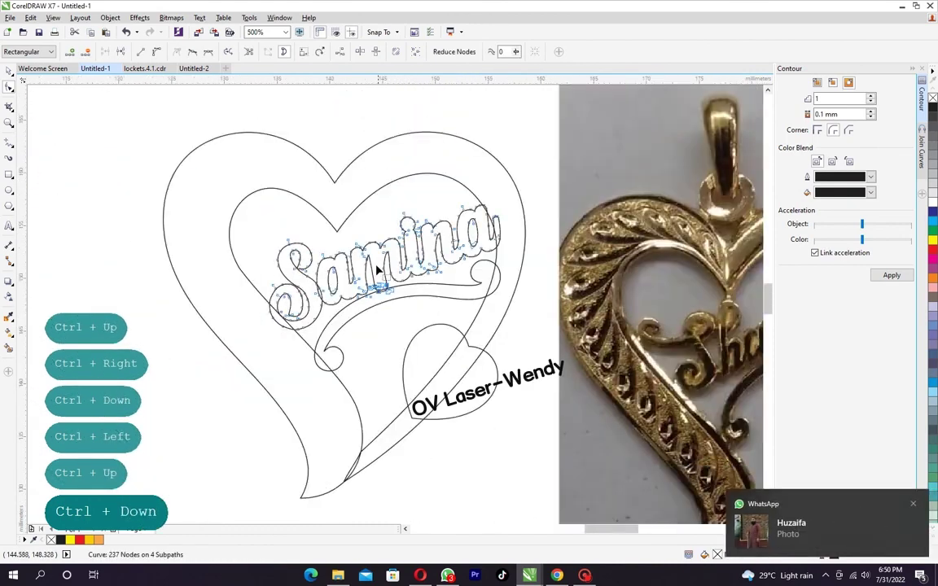
{"action": "key", "text": "space"}
{"action": "left_click", "coordinate": [419, 269]}
Step: Undo the node edits on the bottom of the m's middle leg
{"action": "scroll", "coordinate": [343, 287], "scroll_direction": "up", "scroll_amount": 2}
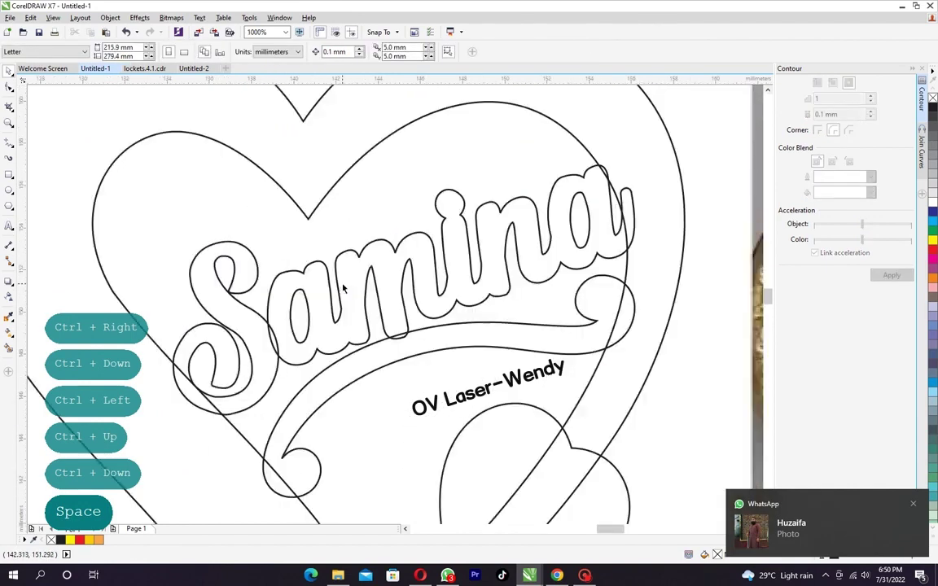
{"action": "scroll", "coordinate": [375, 366], "scroll_direction": "up", "scroll_amount": 1}
{"action": "scroll", "coordinate": [375, 311], "scroll_direction": "down", "scroll_amount": 2}
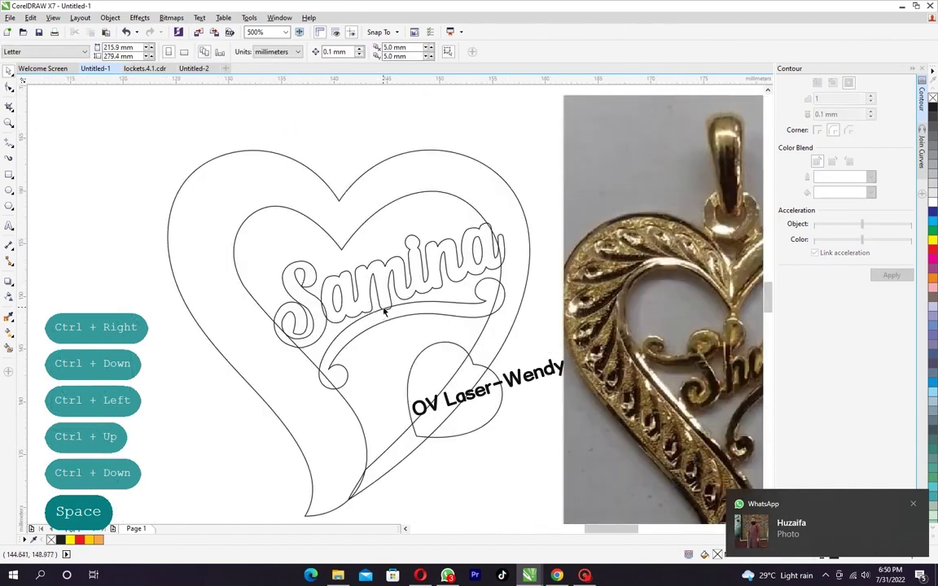
{"action": "scroll", "coordinate": [389, 315], "scroll_direction": "down", "scroll_amount": 2}
{"action": "scroll", "coordinate": [373, 318], "scroll_direction": "up", "scroll_amount": 2}
{"action": "key", "text": "ctrl+z"}
{"action": "key", "text": "ctrl+z"}
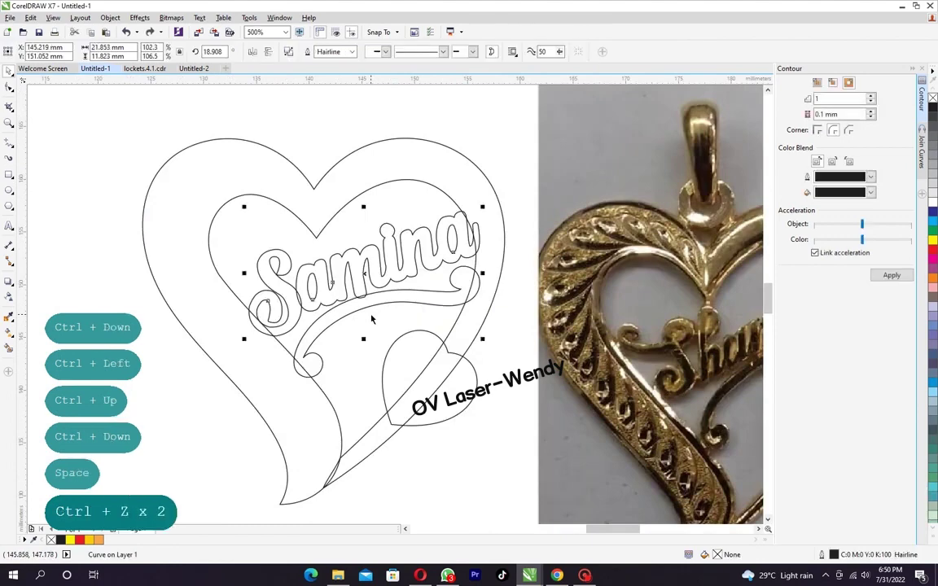
{"action": "scroll", "coordinate": [366, 312], "scroll_direction": "up", "scroll_amount": 2}
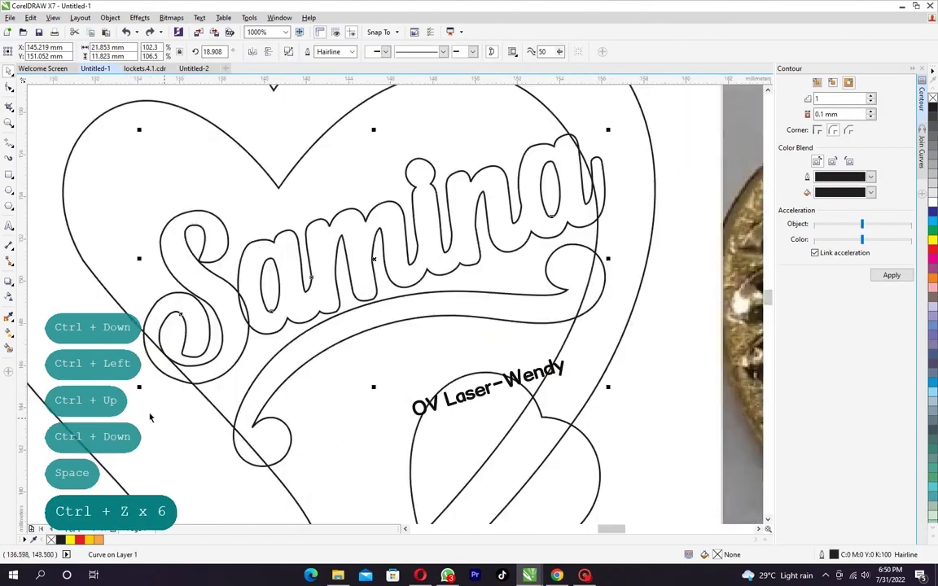
Step: Draw a rectangle about 0.83 by 0.99 mm, tilt it about 17.5° and place it bridging the m's middle leg and the scroll
{"action": "left_click", "coordinate": [9, 174]}
{"action": "scroll", "coordinate": [350, 301], "scroll_direction": "up", "scroll_amount": 4}
{"action": "left_click_drag", "start_coordinate": [374, 307], "coordinate": [426, 377]}
{"action": "key", "text": "space"}
{"action": "left_click", "coordinate": [398, 339]}
{"action": "left_click_drag", "start_coordinate": [438, 304], "coordinate": [415, 299]}
{"action": "key", "text": "Down"}
{"action": "scroll", "coordinate": [417, 303], "scroll_direction": "down", "scroll_amount": 4}
{"action": "scroll", "coordinate": [331, 262], "scroll_direction": "down", "scroll_amount": 1}
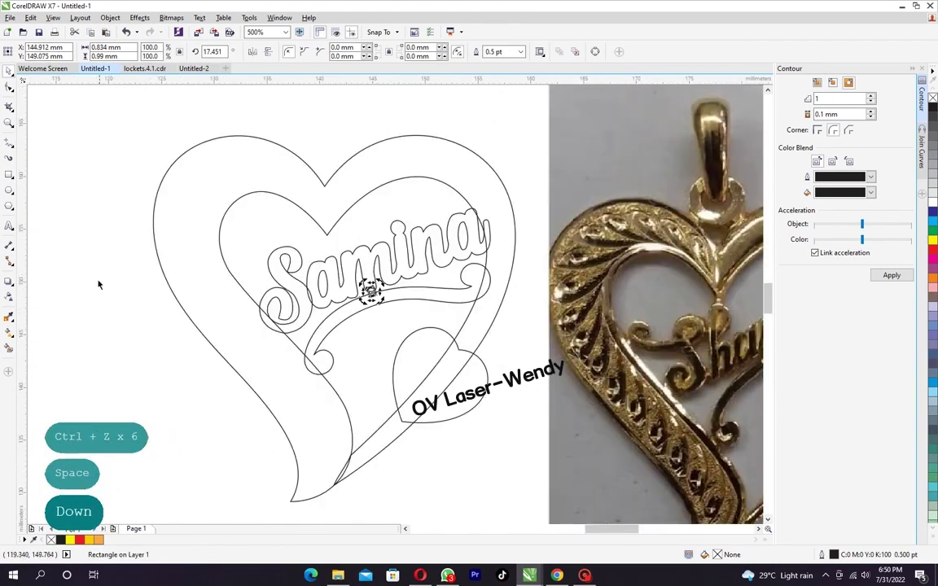
Step: Draw two concentric circles at the heart's upper notch as a hanging ring, the outer one about 4.1 mm across
{"action": "left_click", "coordinate": [99, 283]}
{"action": "scroll", "coordinate": [343, 214], "scroll_direction": "down", "scroll_amount": 1}
{"action": "left_click_drag", "start_coordinate": [352, 180], "coordinate": [359, 257]}
{"action": "left_click", "coordinate": [9, 190]}
{"action": "scroll", "coordinate": [306, 198], "scroll_direction": "up", "scroll_amount": 3}
{"action": "scroll", "coordinate": [329, 230], "scroll_direction": "up", "scroll_amount": 1}
{"action": "left_click_drag", "start_coordinate": [306, 226], "coordinate": [320, 271]}
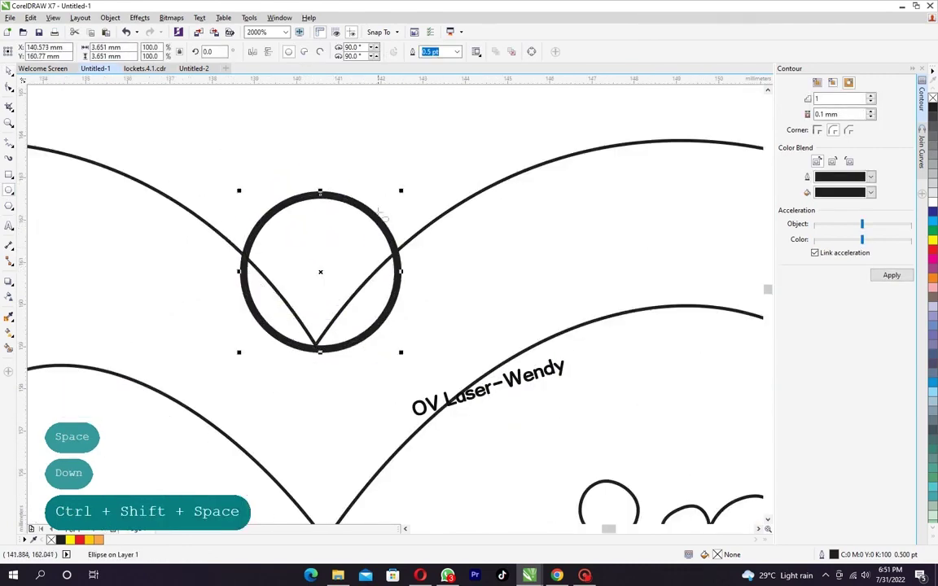
{"action": "left_click_drag", "start_coordinate": [400, 192], "coordinate": [384, 215]}
Step: Select both ring circles and nudge them up 1.2 mm from the heart's notch
{"action": "scroll", "coordinate": [385, 214], "scroll_direction": "down", "scroll_amount": 5}
{"action": "left_click", "coordinate": [372, 165], "text": "shift"}
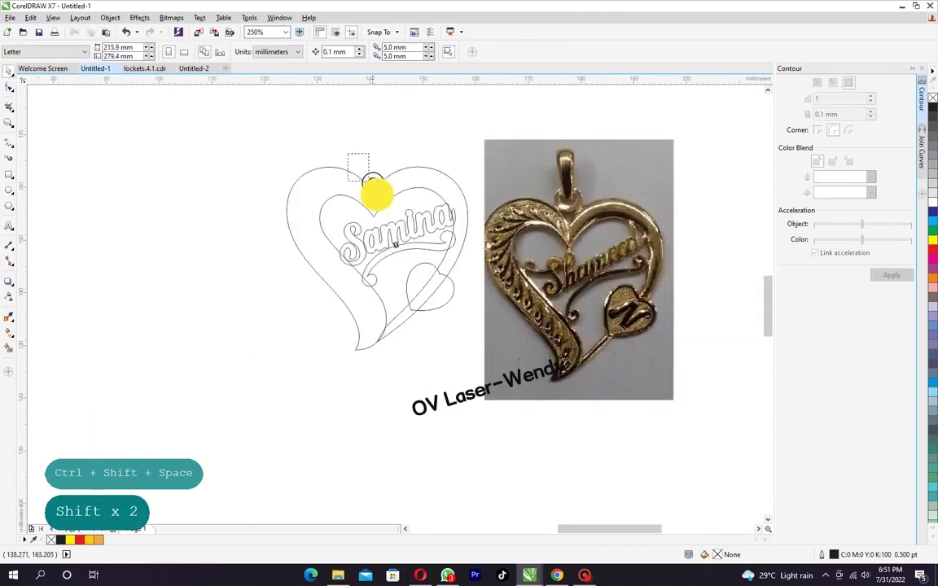
{"action": "scroll", "coordinate": [372, 165], "scroll_direction": "up", "scroll_amount": 4}
{"action": "key", "text": "Up"}
{"action": "key", "text": "Up"}
{"action": "key", "text": "Up"}
{"action": "key", "text": "Up"}
{"action": "key", "text": "Up"}
{"action": "key", "text": "Up"}
{"action": "key", "text": "Up"}
{"action": "key", "text": "Up"}
{"action": "key", "text": "Up"}
{"action": "key", "text": "Up"}
{"action": "key", "text": "Up"}
{"action": "key", "text": "Up"}
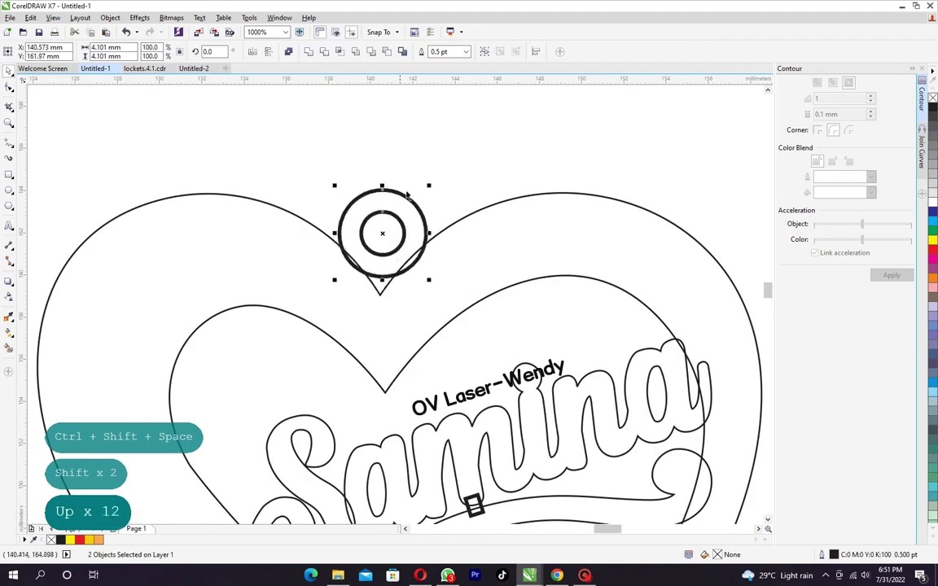
Step: Enlarge the ring to about 4.86 mm across and nudge it 0.5 mm up and 0.05 mm left
{"action": "left_click_drag", "start_coordinate": [428, 187], "coordinate": [436, 178]}
{"action": "key", "text": "Up"}
{"action": "key", "text": "Up"}
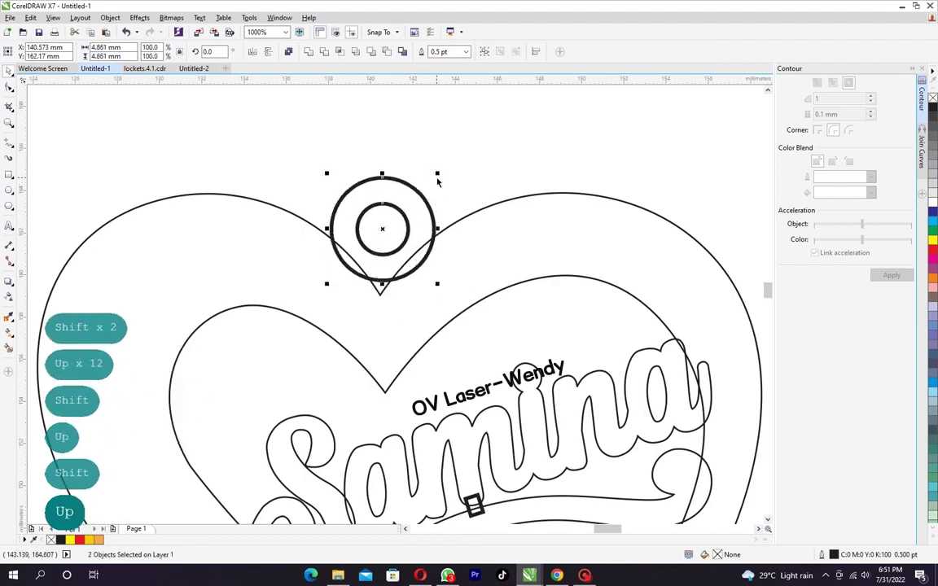
{"action": "key", "text": "ctrl+Left"}
{"action": "key", "text": "ctrl+Up"}
{"action": "key", "text": "ctrl+Up"}
{"action": "key", "text": "ctrl+Up"}
{"action": "key", "text": "ctrl+Up"}
{"action": "key", "text": "ctrl+Up"}
{"action": "key", "text": "ctrl+Up"}
{"action": "scroll", "coordinate": [435, 184], "scroll_direction": "down", "scroll_amount": 4}
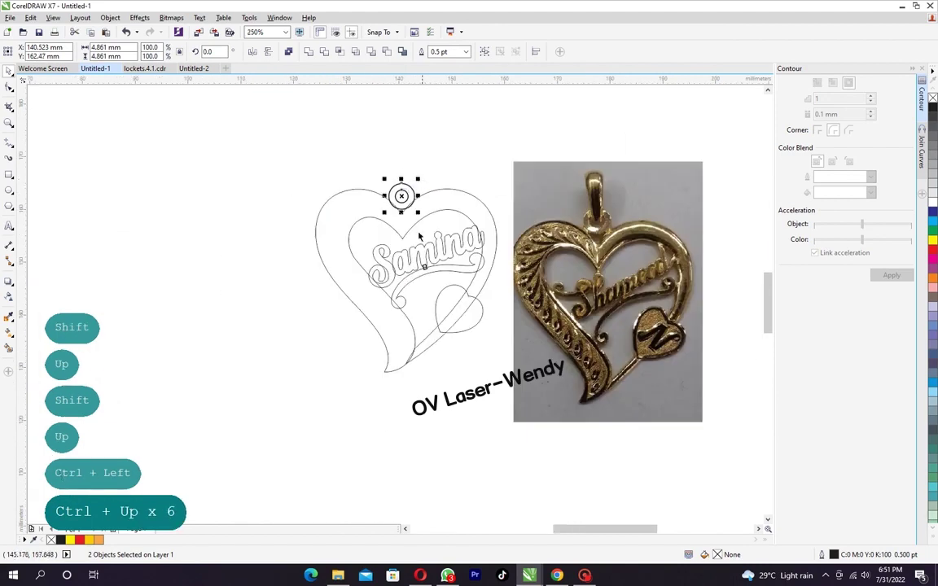
{"action": "scroll", "coordinate": [477, 234], "scroll_direction": "up", "scroll_amount": 1}
{"action": "left_click", "coordinate": [581, 575]}
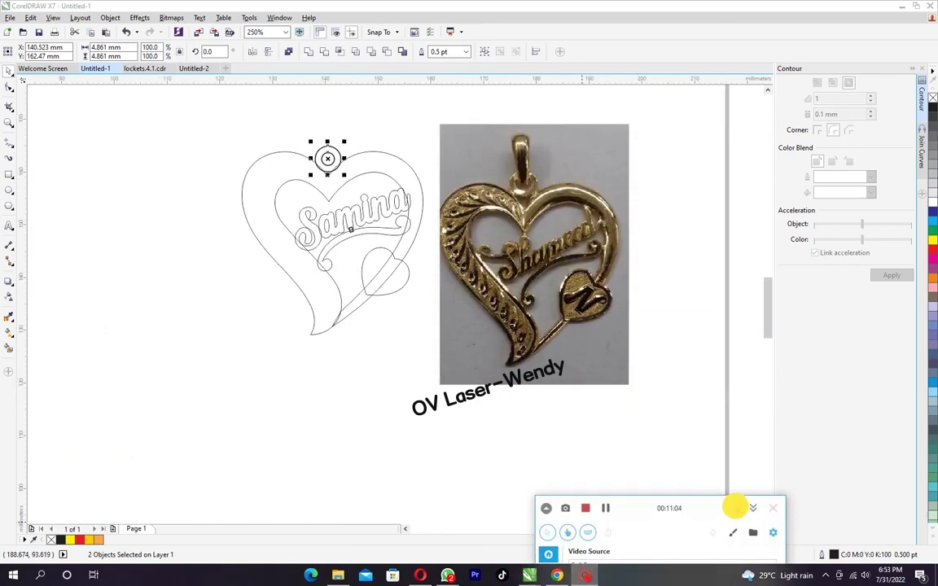
{"action": "left_click", "coordinate": [751, 507]}
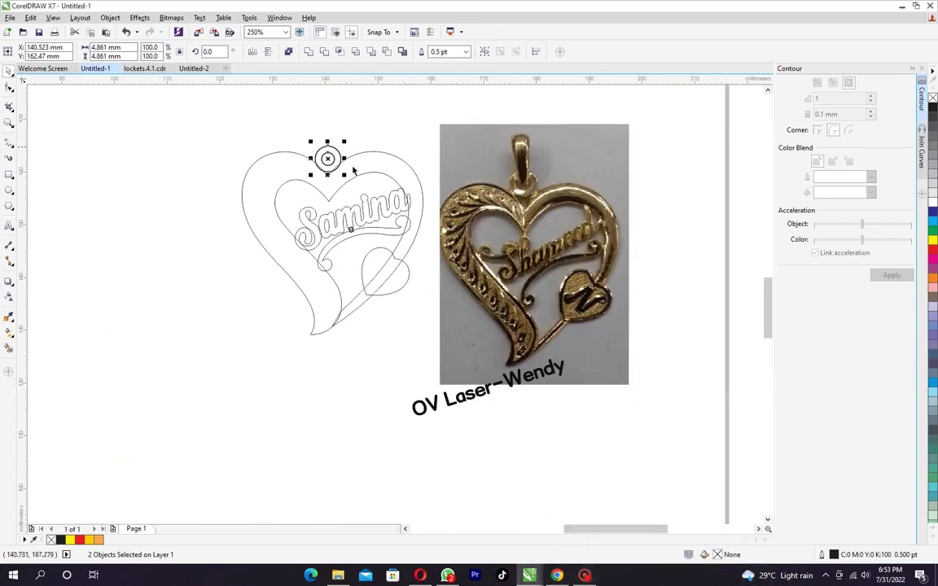
Step: Set the outline of both ring circles to hairline, then deselect them
{"action": "scroll", "coordinate": [328, 145], "scroll_direction": "up", "scroll_amount": 2}
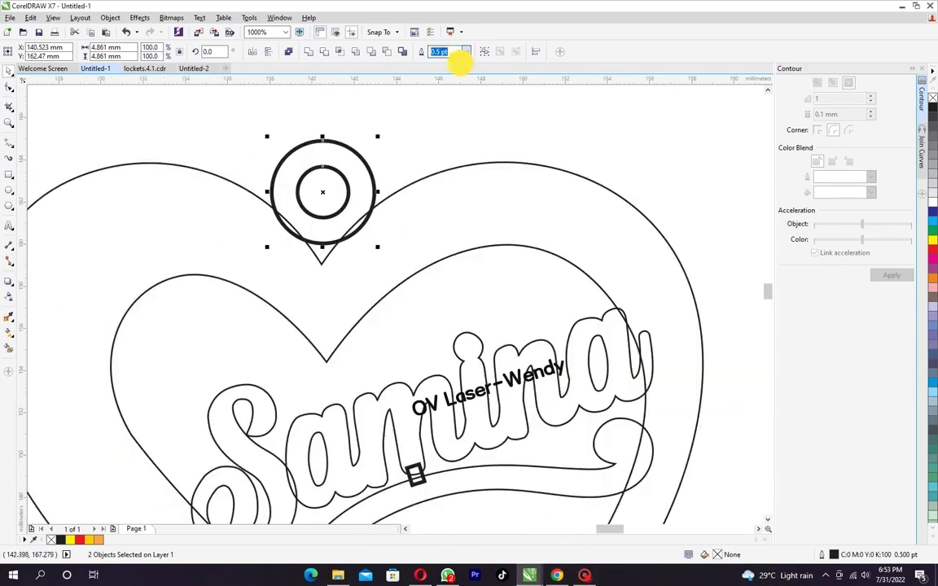
{"action": "left_click", "coordinate": [466, 53]}
{"action": "left_click", "coordinate": [445, 72]}
{"action": "key", "text": "Escape"}
{"action": "scroll", "coordinate": [366, 215], "scroll_direction": "down", "scroll_amount": 2}
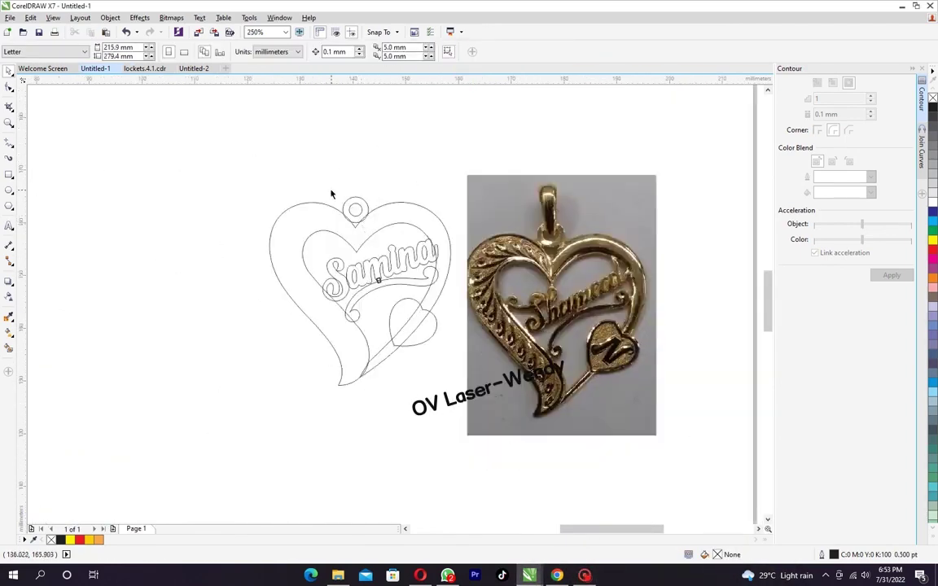
Step: Select the complete pendant drawing and place a duplicate of it about 40 mm to the left
{"action": "left_click_drag", "start_coordinate": [199, 144], "coordinate": [470, 415]}
{"action": "scroll", "coordinate": [435, 272], "scroll_direction": "down", "scroll_amount": 1}
{"action": "left_click_drag", "start_coordinate": [440, 277], "coordinate": [345, 282]}
{"action": "scroll", "coordinate": [435, 279], "scroll_direction": "up", "scroll_amount": 1}
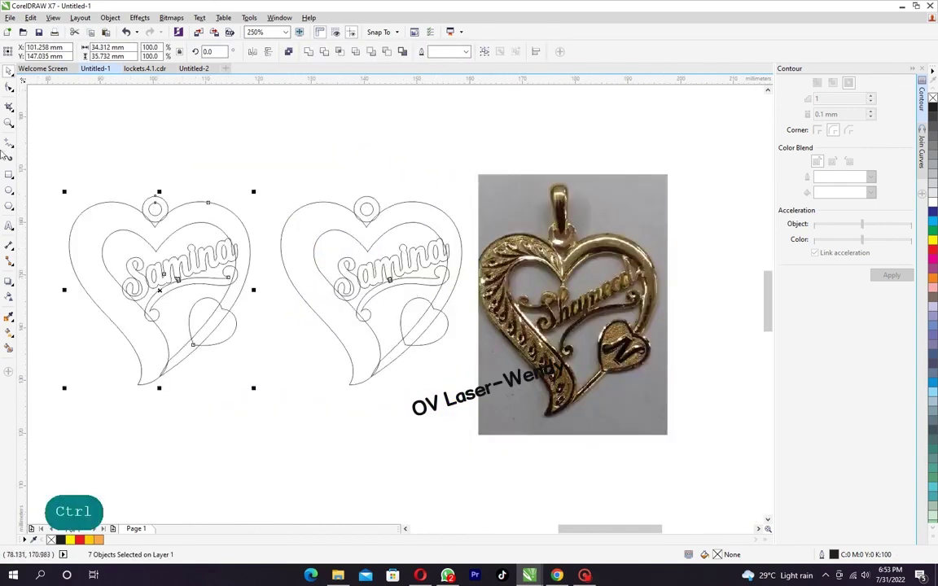
Step: Remove the overlapping segments between the ring and the original heart's upper notch with Virtual Segment Delete
{"action": "left_click", "coordinate": [12, 111]}
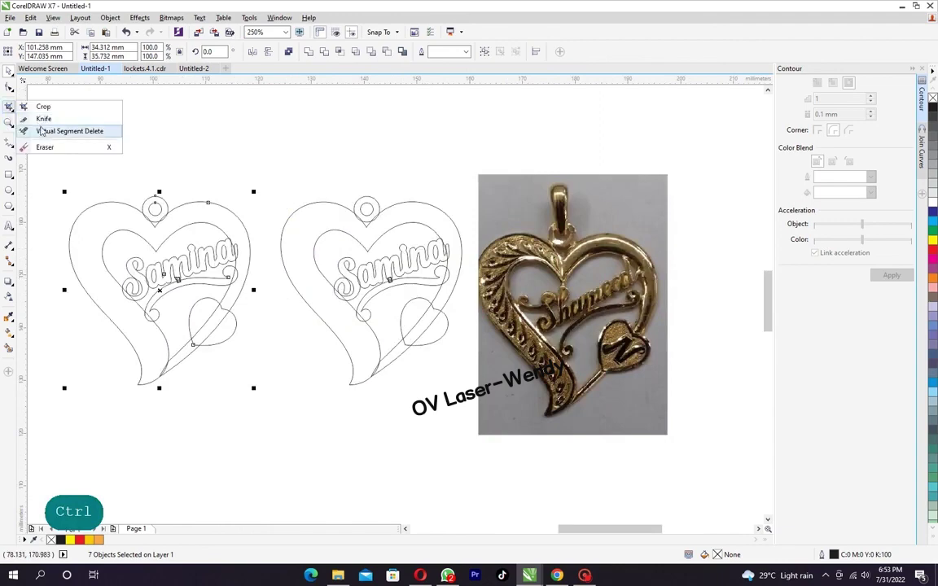
{"action": "left_click", "coordinate": [41, 131]}
{"action": "scroll", "coordinate": [359, 202], "scroll_direction": "up", "scroll_amount": 3}
{"action": "left_click", "coordinate": [363, 148]}
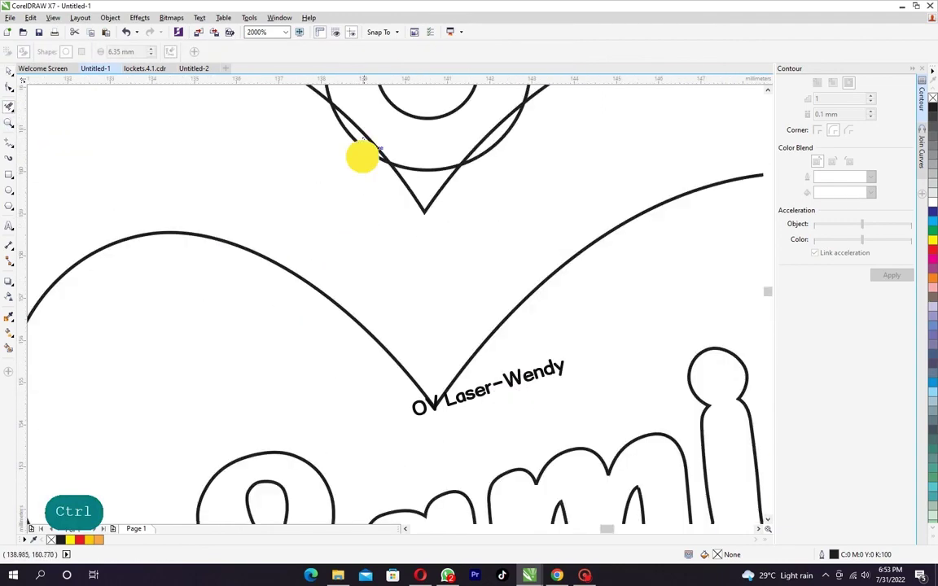
{"action": "left_click", "coordinate": [488, 132]}
{"action": "left_click", "coordinate": [499, 144]}
{"action": "left_click", "coordinate": [369, 142]}
Step: Delete the overlapping segments where the small rectangle bridges the m's middle leg and the scroll
{"action": "scroll", "coordinate": [375, 177], "scroll_direction": "down", "scroll_amount": 1}
{"action": "left_click_drag", "start_coordinate": [490, 314], "coordinate": [428, 234]}
{"action": "scroll", "coordinate": [432, 326], "scroll_direction": "up", "scroll_amount": 2}
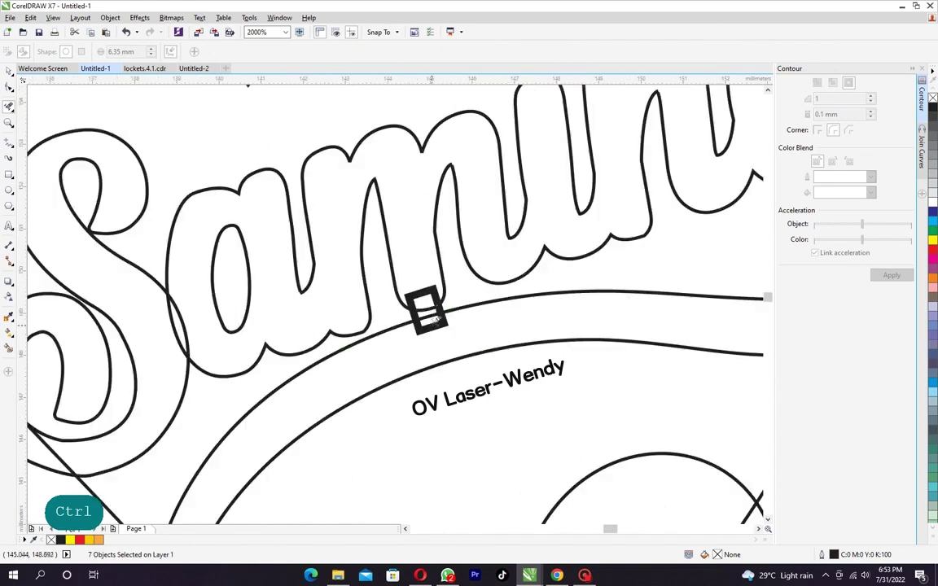
{"action": "left_click", "coordinate": [424, 324]}
{"action": "scroll", "coordinate": [530, 295], "scroll_direction": "down", "scroll_amount": 2}
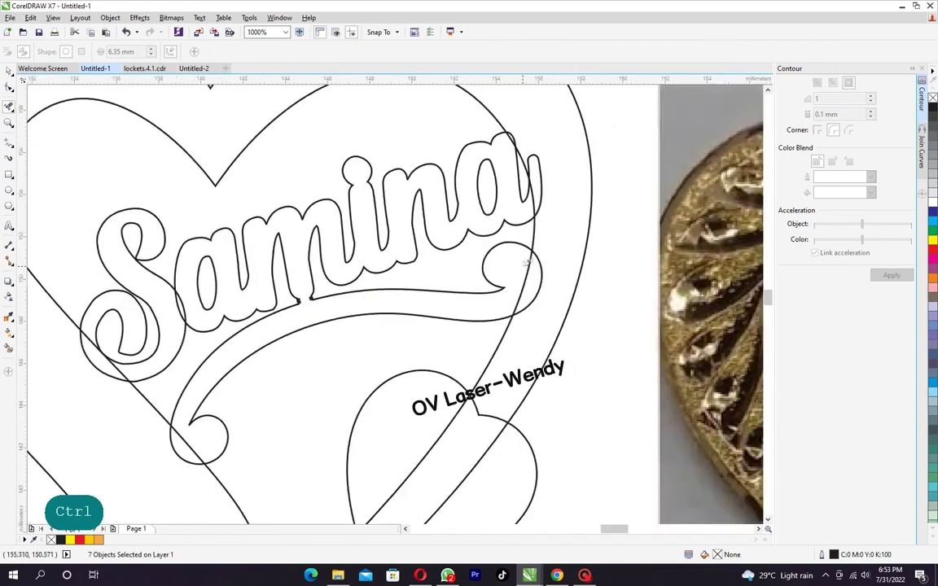
Step: Delete the overlapping segments where the final a and the scroll's right curl cross the heart's inner edge
{"action": "left_click", "coordinate": [553, 194]}
{"action": "scroll", "coordinate": [529, 188], "scroll_direction": "up", "scroll_amount": 2}
{"action": "left_click", "coordinate": [509, 179]}
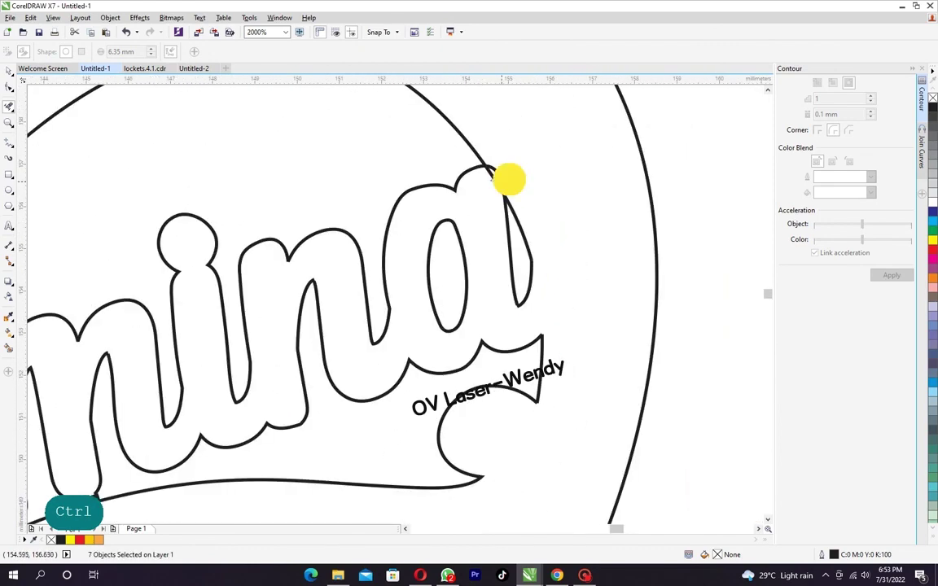
Step: Delete the overlapping segments around the S's lower loop, between the S and a, and at the scroll's left curl
{"action": "scroll", "coordinate": [509, 179], "scroll_direction": "down", "scroll_amount": 2}
{"action": "scroll", "coordinate": [308, 334], "scroll_direction": "up", "scroll_amount": 2}
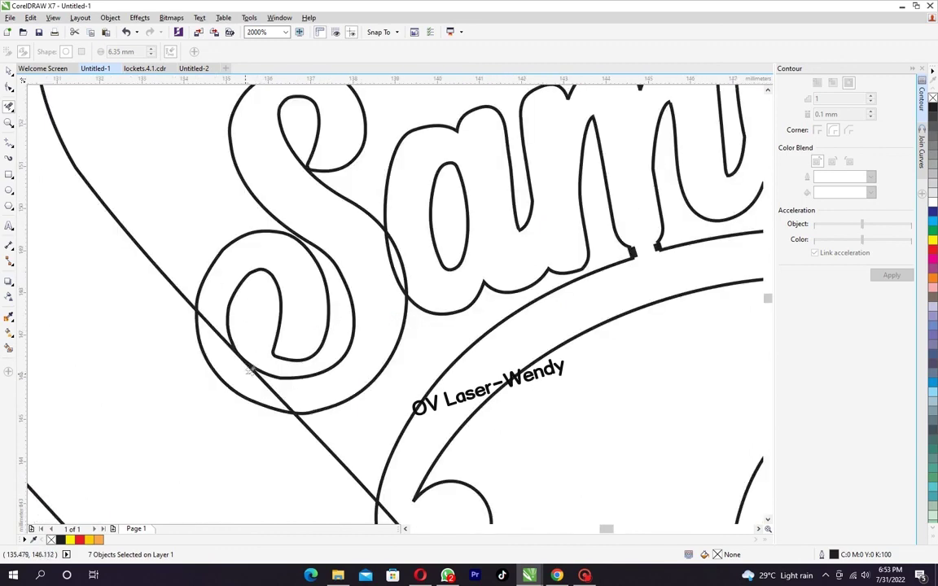
{"action": "left_click", "coordinate": [221, 330]}
{"action": "scroll", "coordinate": [313, 269], "scroll_direction": "down", "scroll_amount": 2}
{"action": "left_click", "coordinate": [354, 273]}
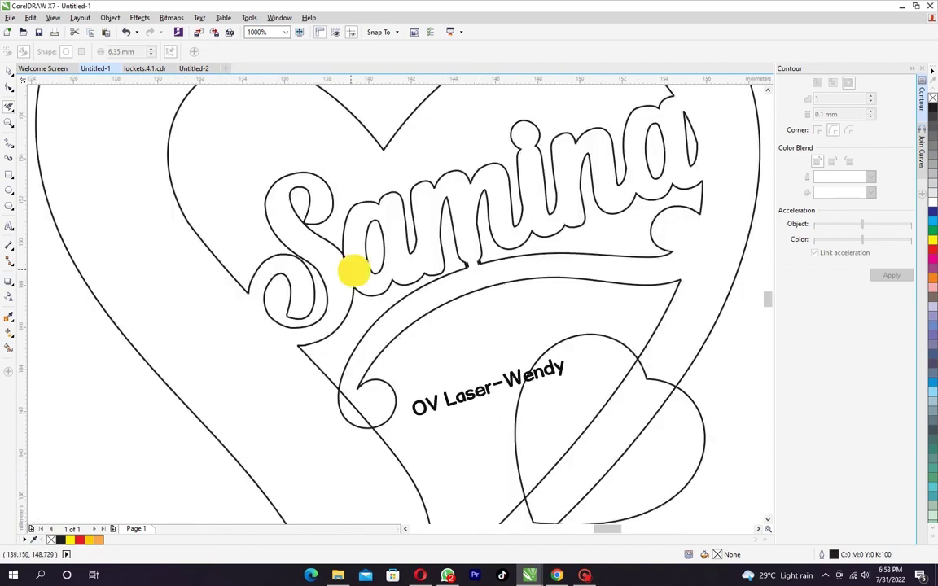
{"action": "left_click", "coordinate": [353, 404]}
Step: Delete the overlapping segments between the small heart and the band, and at the band's lower joint
{"action": "left_click_drag", "start_coordinate": [495, 453], "coordinate": [356, 265]}
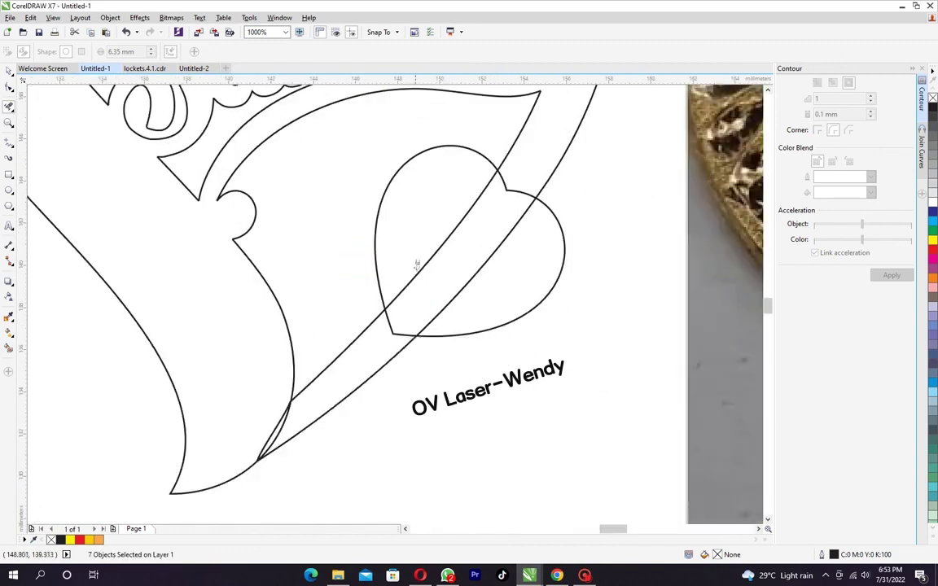
{"action": "left_click_drag", "start_coordinate": [424, 242], "coordinate": [508, 281]}
{"action": "left_click", "coordinate": [508, 184]}
{"action": "left_click", "coordinate": [396, 332]}
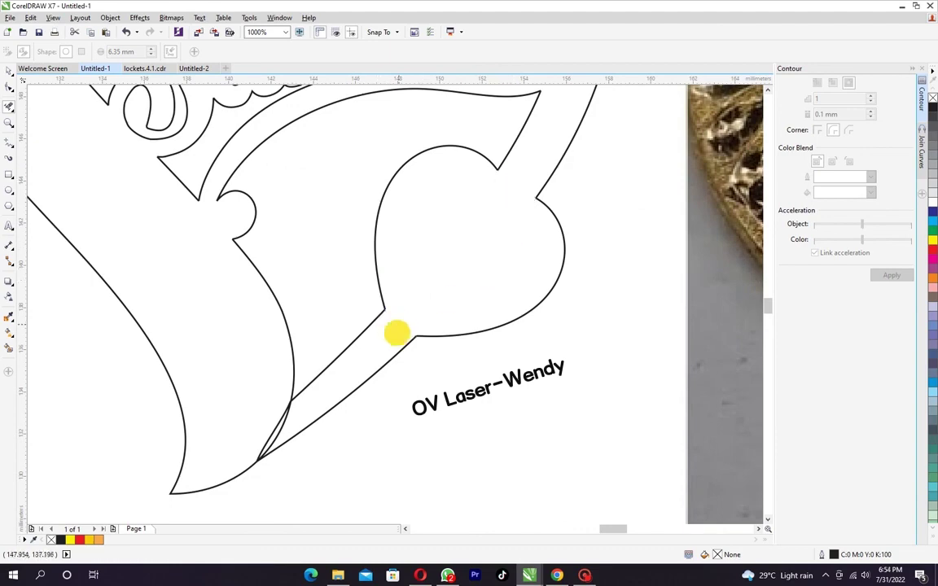
{"action": "left_click_drag", "start_coordinate": [277, 425], "coordinate": [286, 414]}
{"action": "scroll", "coordinate": [317, 349], "scroll_direction": "down", "scroll_amount": 3}
{"action": "scroll", "coordinate": [291, 332], "scroll_direction": "up", "scroll_amount": 1}
Step: Join the trimmed pendant's curves using Extend with a 2.286 mm gap tolerance, and combine them into one curve
{"action": "key", "text": "space"}
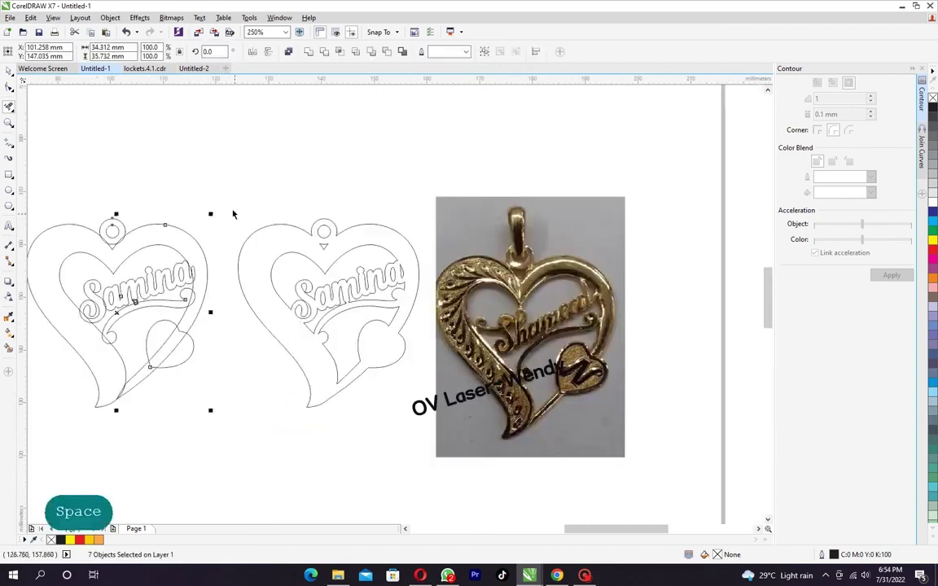
{"action": "left_click_drag", "start_coordinate": [221, 177], "coordinate": [435, 451]}
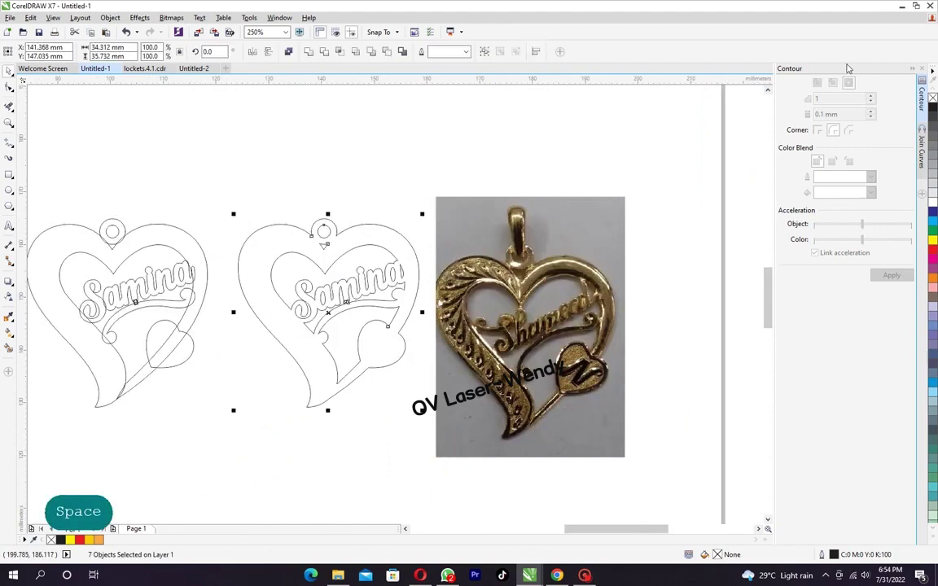
{"action": "left_click", "coordinate": [921, 147]}
{"action": "left_click", "coordinate": [868, 131]}
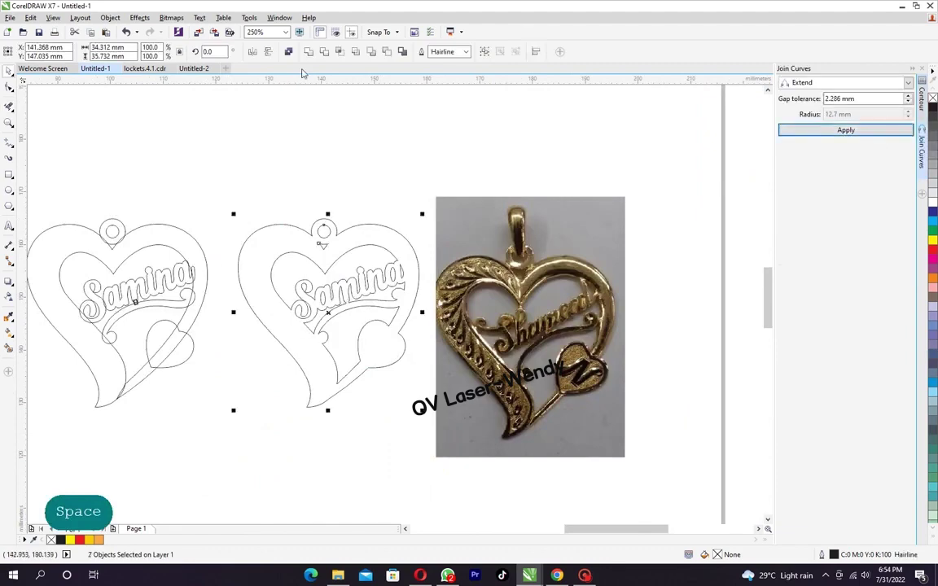
{"action": "left_click", "coordinate": [291, 51]}
Step: Delete the small bridging rectangle and both ring circles from the untrimmed pendant copy
{"action": "left_click_drag", "start_coordinate": [205, 237], "coordinate": [323, 184]}
{"action": "scroll", "coordinate": [247, 227], "scroll_direction": "up", "scroll_amount": 1}
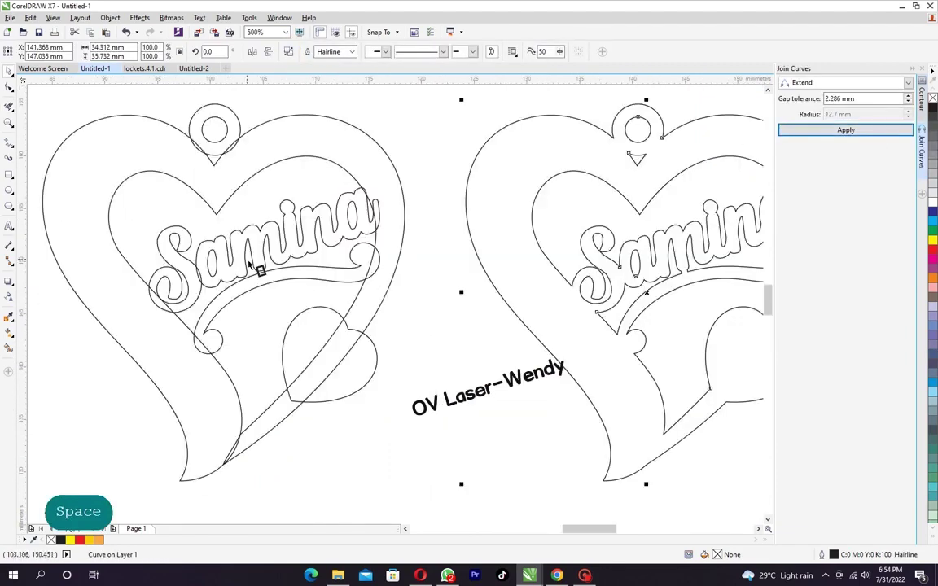
{"action": "key", "text": "Delete"}
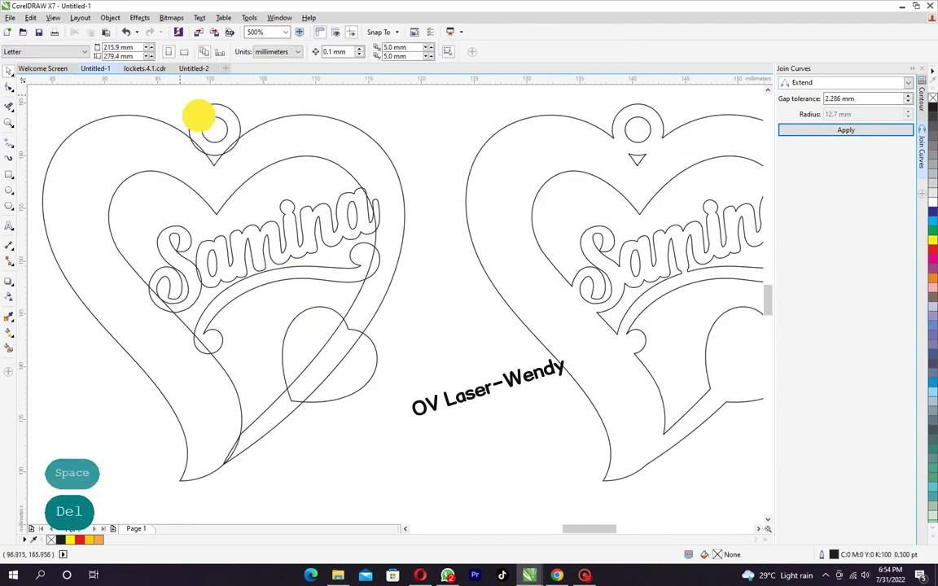
{"action": "left_click_drag", "start_coordinate": [178, 94], "coordinate": [251, 172]}
{"action": "key", "text": "Delete"}
Step: In the left copy, delete the heart's inner-edge segments crossing the name and scroll, plus the counters of both a's
{"action": "left_click", "coordinate": [8, 106]}
{"action": "scroll", "coordinate": [165, 262], "scroll_direction": "up", "scroll_amount": 1}
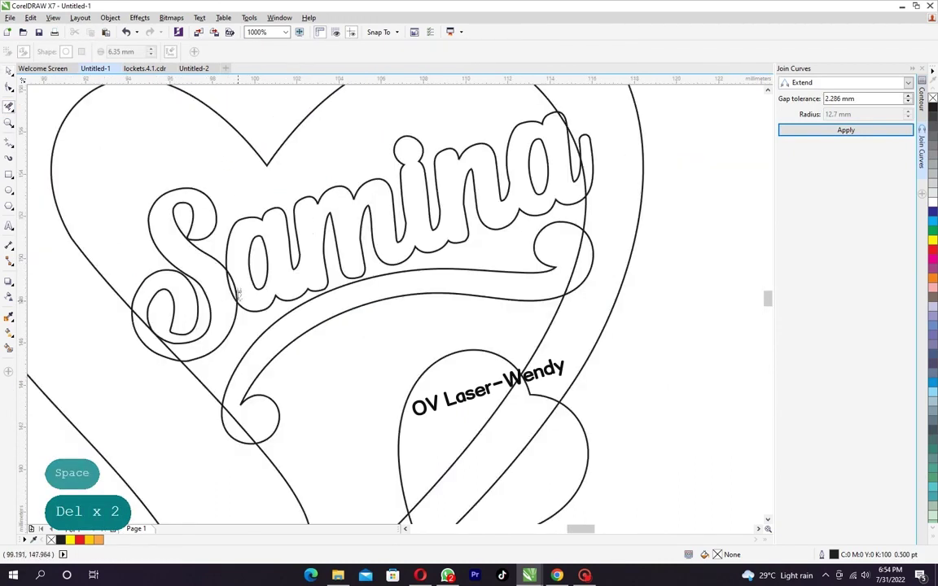
{"action": "left_click", "coordinate": [169, 349]}
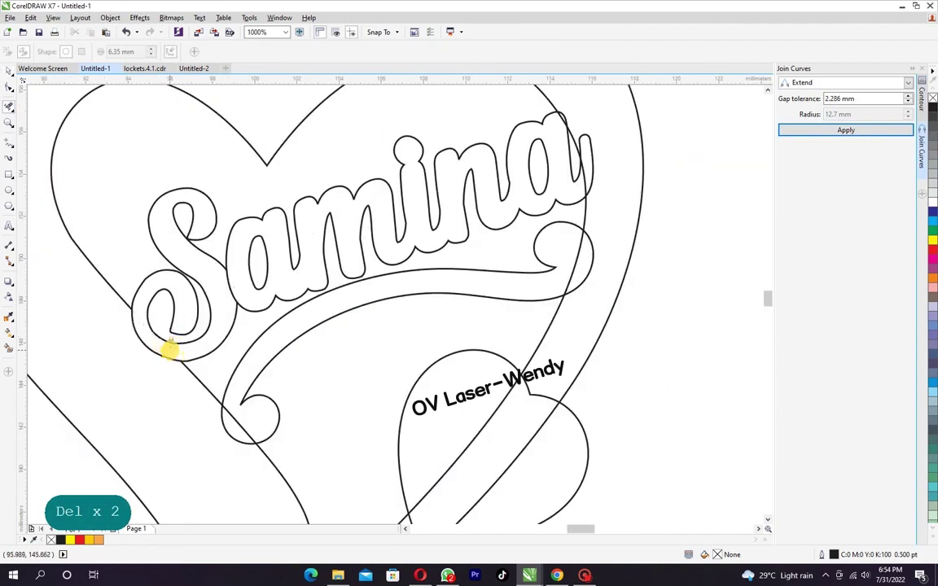
{"action": "left_click_drag", "start_coordinate": [560, 264], "coordinate": [578, 261]}
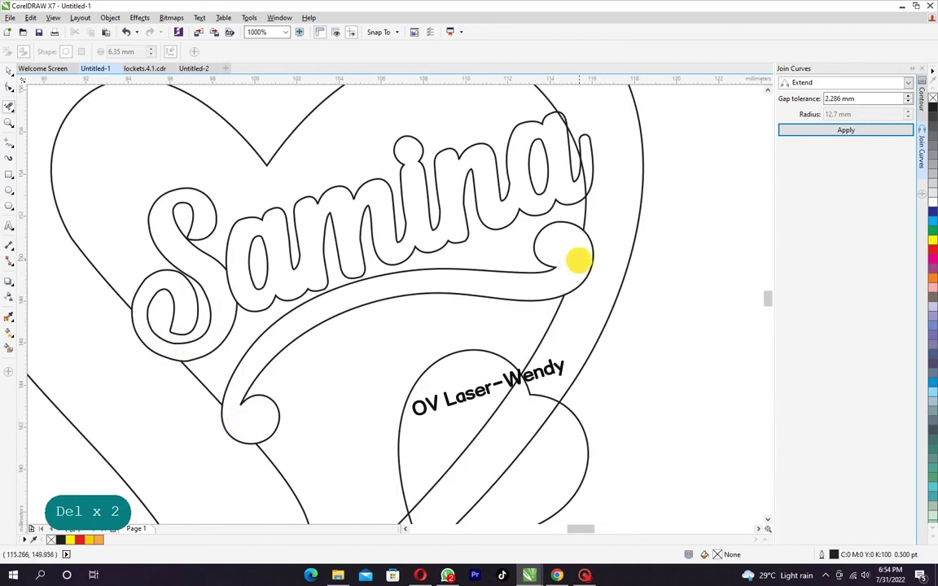
{"action": "left_click", "coordinate": [254, 262]}
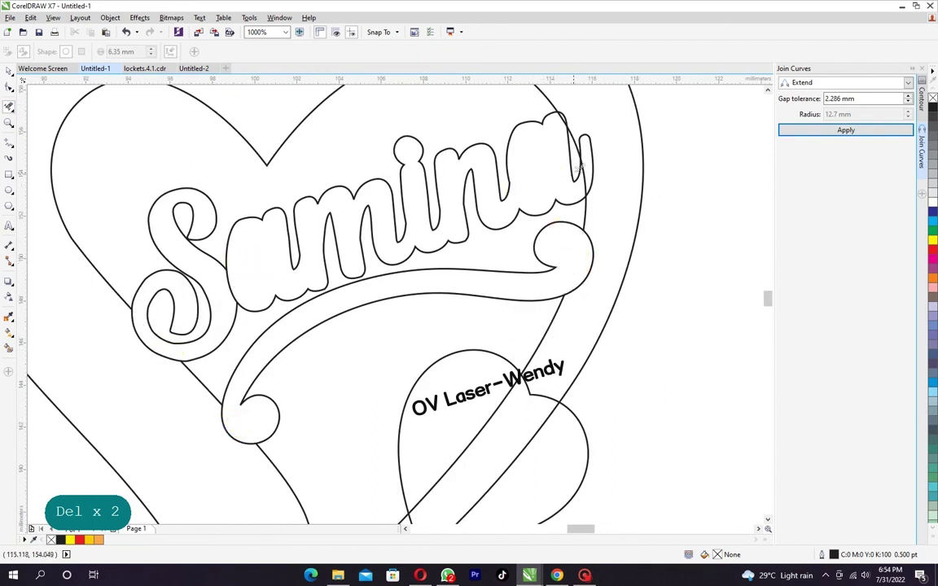
{"action": "left_click", "coordinate": [565, 118]}
Step: Delete the left copy's band segments inside the small heart and the overlap at the band's lower joint
{"action": "scroll", "coordinate": [511, 259], "scroll_direction": "down", "scroll_amount": 1}
{"action": "scroll", "coordinate": [530, 372], "scroll_direction": "up", "scroll_amount": 1}
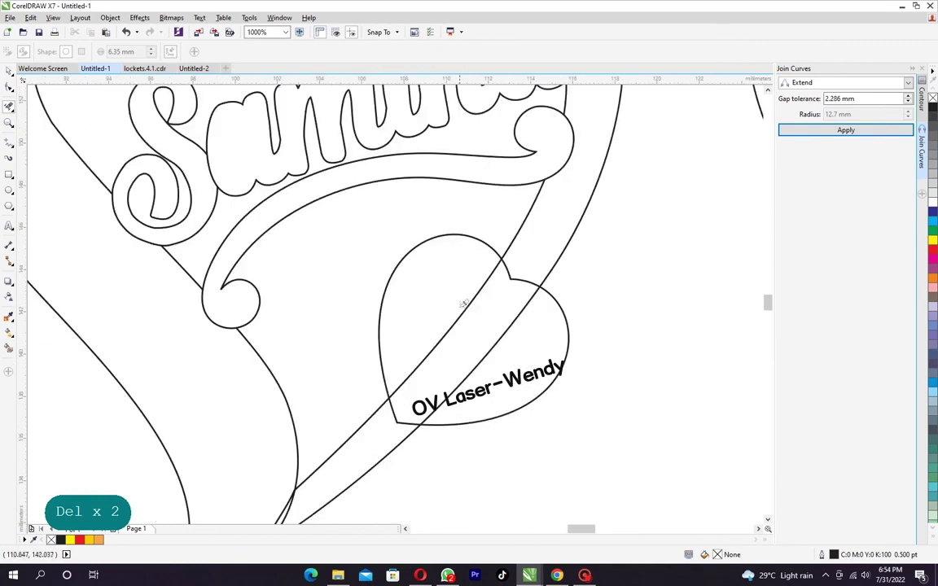
{"action": "left_click_drag", "start_coordinate": [462, 310], "coordinate": [511, 348]}
{"action": "scroll", "coordinate": [383, 433], "scroll_direction": "down", "scroll_amount": 3}
{"action": "scroll", "coordinate": [383, 433], "scroll_direction": "up", "scroll_amount": 2}
{"action": "left_click", "coordinate": [384, 355]}
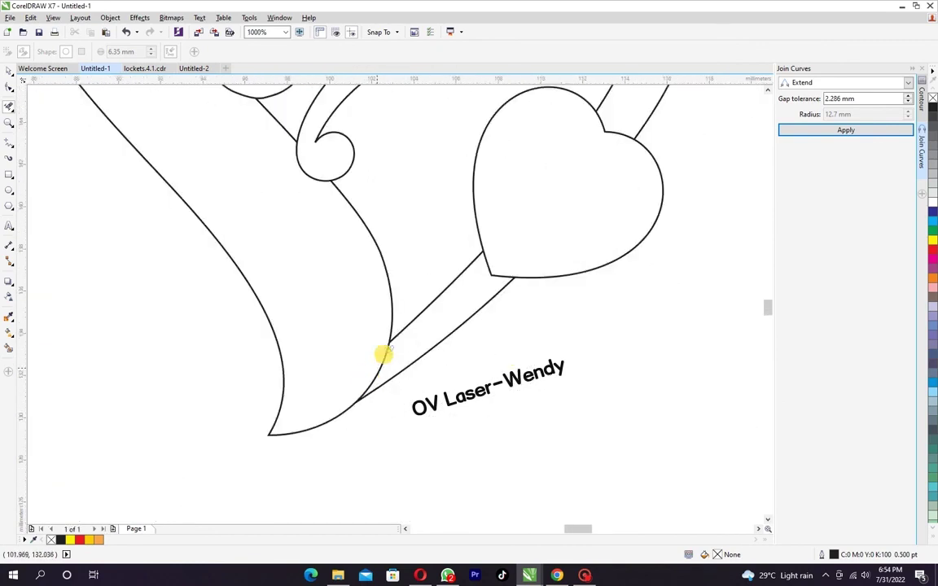
Step: Select the whole left pendant copy, combine it into one curve and give it a red outline
{"action": "scroll", "coordinate": [473, 276], "scroll_direction": "down", "scroll_amount": 4}
{"action": "key", "text": "space"}
{"action": "left_click_drag", "start_coordinate": [319, 212], "coordinate": [502, 398]}
{"action": "left_click", "coordinate": [291, 52]}
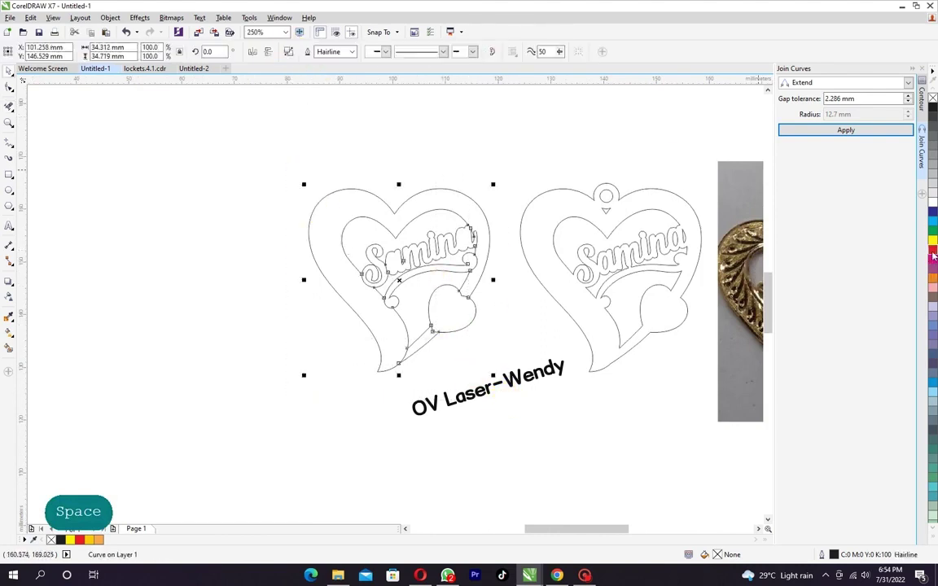
{"action": "right_click", "coordinate": [933, 256]}
Step: Fill the joined pendant curve that has the hanging ring with black, then deselect it
{"action": "left_click", "coordinate": [688, 223]}
{"action": "left_click", "coordinate": [932, 107]}
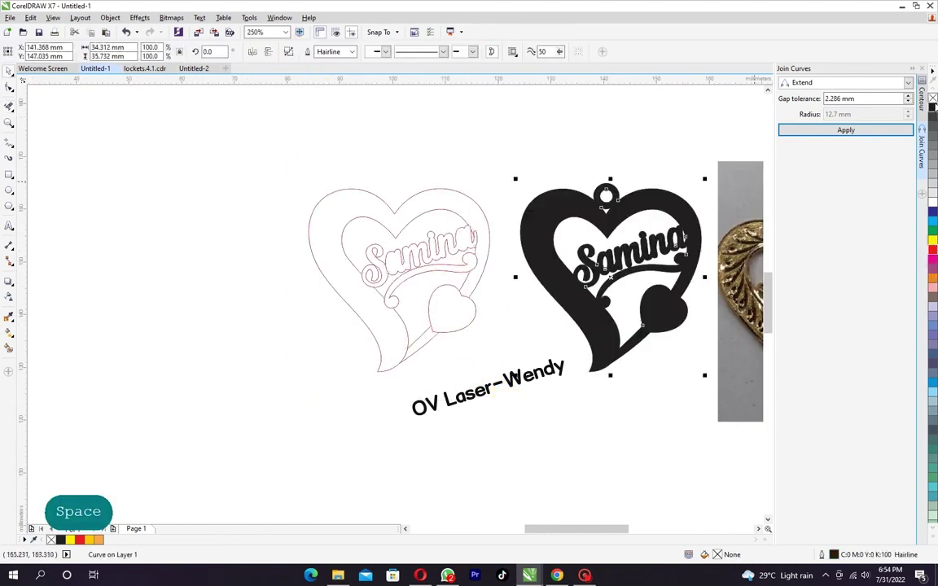
{"action": "left_click_drag", "start_coordinate": [622, 321], "coordinate": [536, 336]}
{"action": "left_click", "coordinate": [517, 451]}
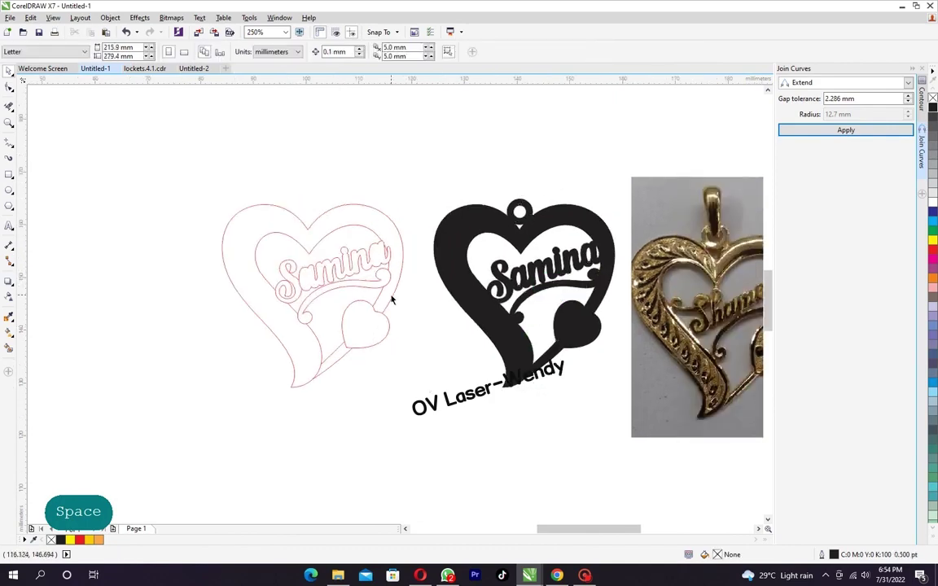
Step: Move the red outline copy horizontally onto the black-filled pendant so their contours line up
{"action": "left_click_drag", "start_coordinate": [391, 299], "coordinate": [601, 329]}
{"action": "scroll", "coordinate": [600, 329], "scroll_direction": "up", "scroll_amount": 3}
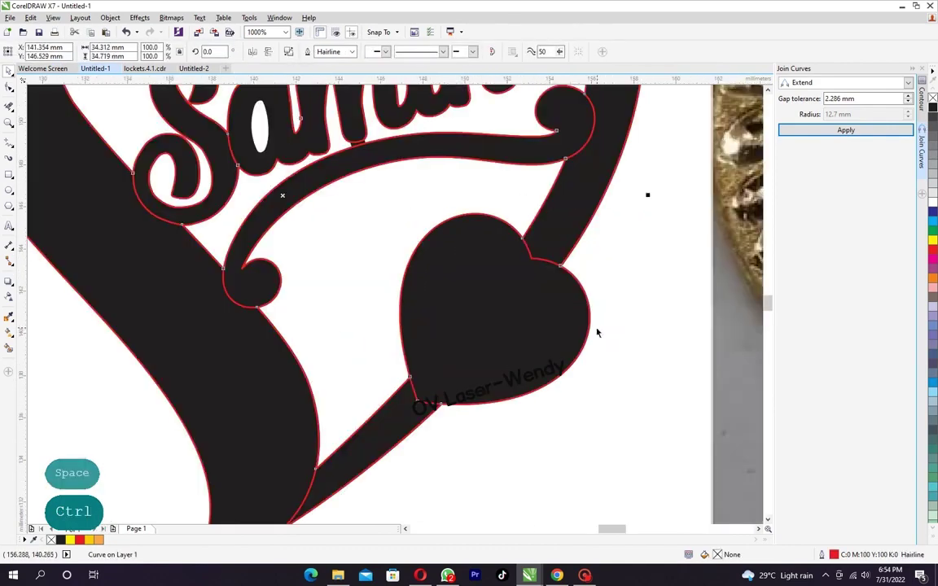
Step: Examine how the red outline fits the black pendant around the small heart, hanging ring and name lettering, and deselect it
{"action": "scroll", "coordinate": [587, 316], "scroll_direction": "up", "scroll_amount": 1}
{"action": "scroll", "coordinate": [587, 316], "scroll_direction": "down", "scroll_amount": 3}
{"action": "scroll", "coordinate": [510, 236], "scroll_direction": "up", "scroll_amount": 2}
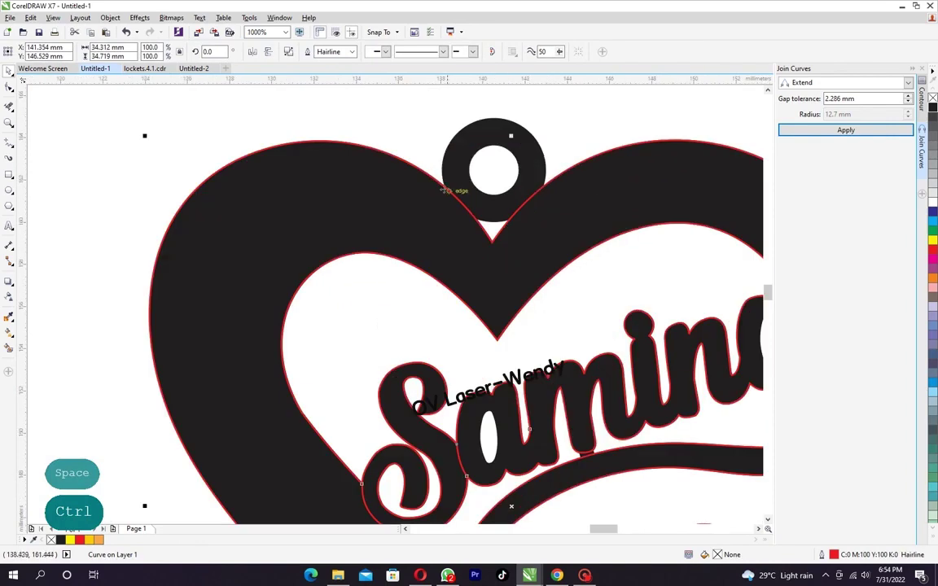
{"action": "scroll", "coordinate": [449, 402], "scroll_direction": "up", "scroll_amount": 1}
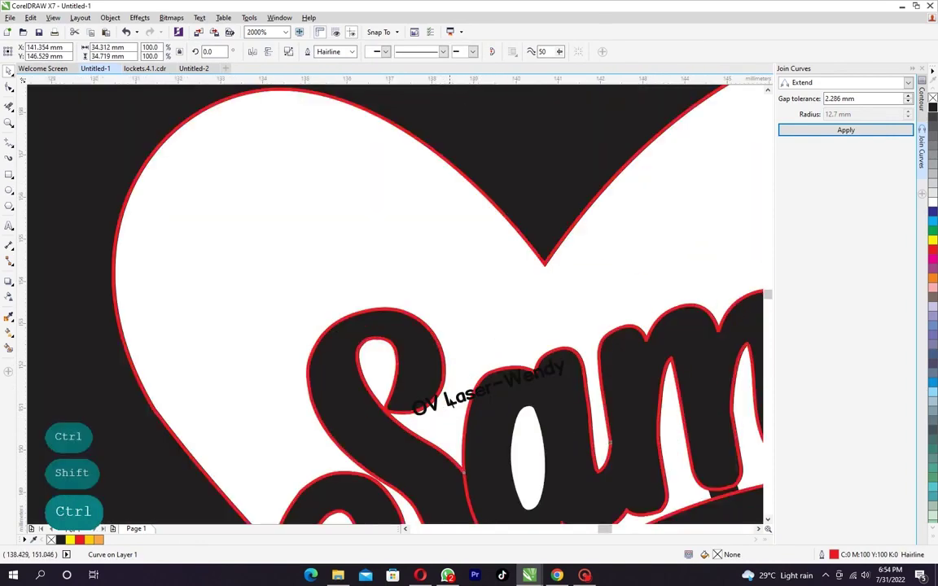
{"action": "scroll", "coordinate": [410, 290], "scroll_direction": "down", "scroll_amount": 2}
{"action": "left_click", "coordinate": [350, 198]}
{"action": "scroll", "coordinate": [350, 198], "scroll_direction": "down", "scroll_amount": 1}
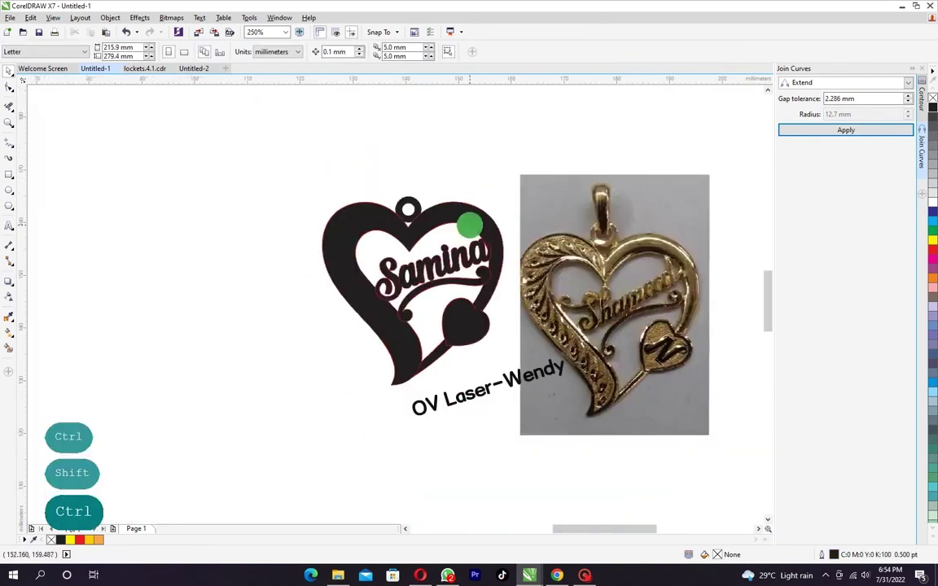
{"action": "left_click_drag", "start_coordinate": [283, 349], "coordinate": [277, 359]}
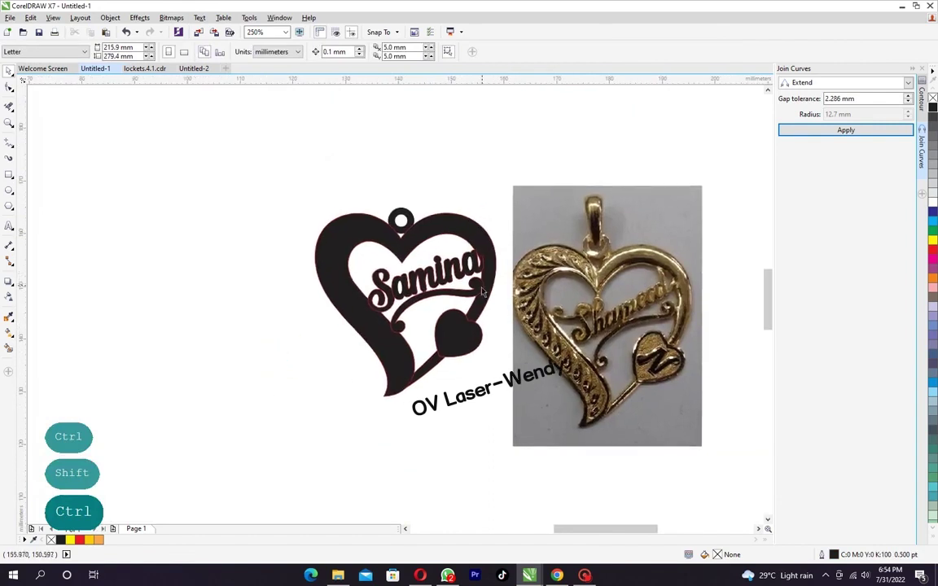
Step: Move the gold pendant reference photo closer beside the black pendant, lower it slightly to line up, and deselect it
{"action": "left_click_drag", "start_coordinate": [539, 311], "coordinate": [529, 299]}
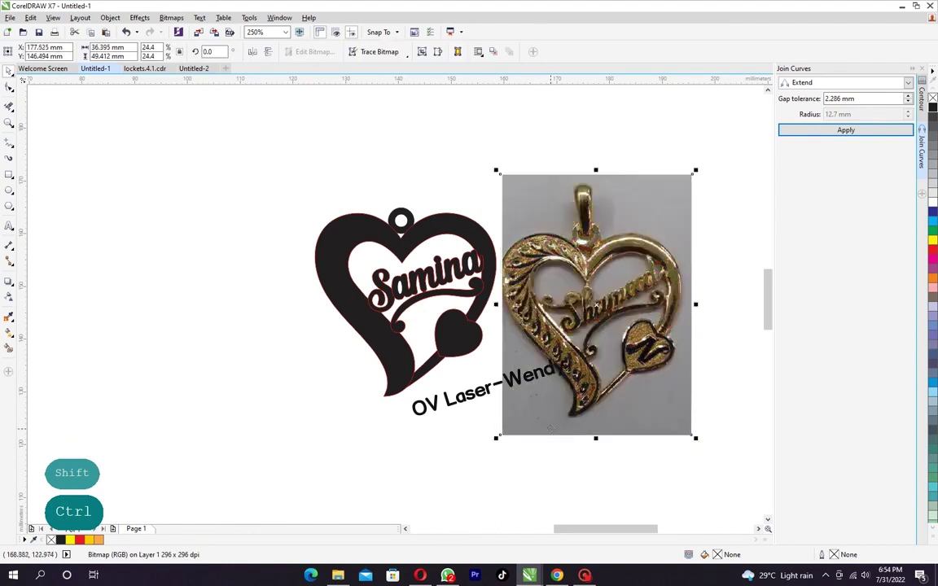
{"action": "left_click_drag", "start_coordinate": [575, 385], "coordinate": [576, 389]}
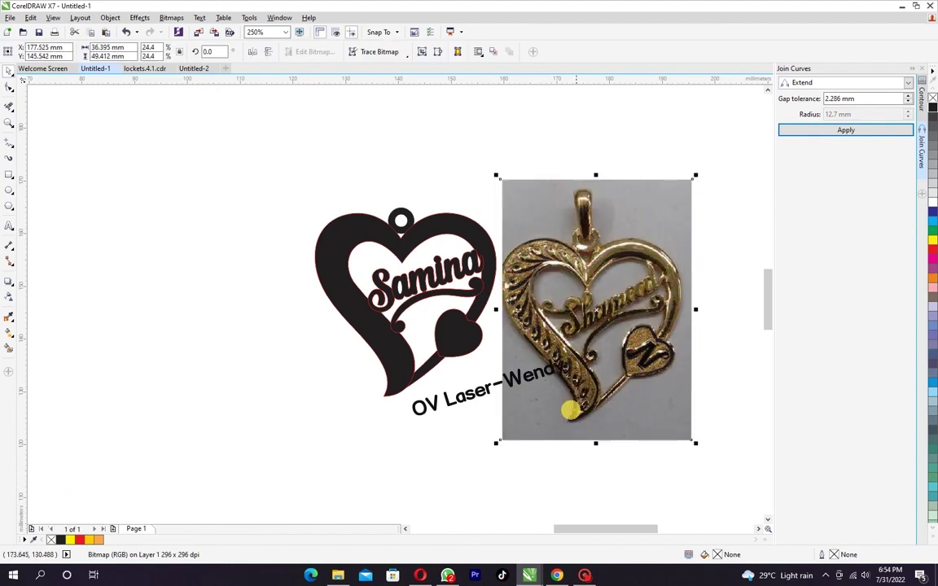
{"action": "left_click", "coordinate": [469, 438]}
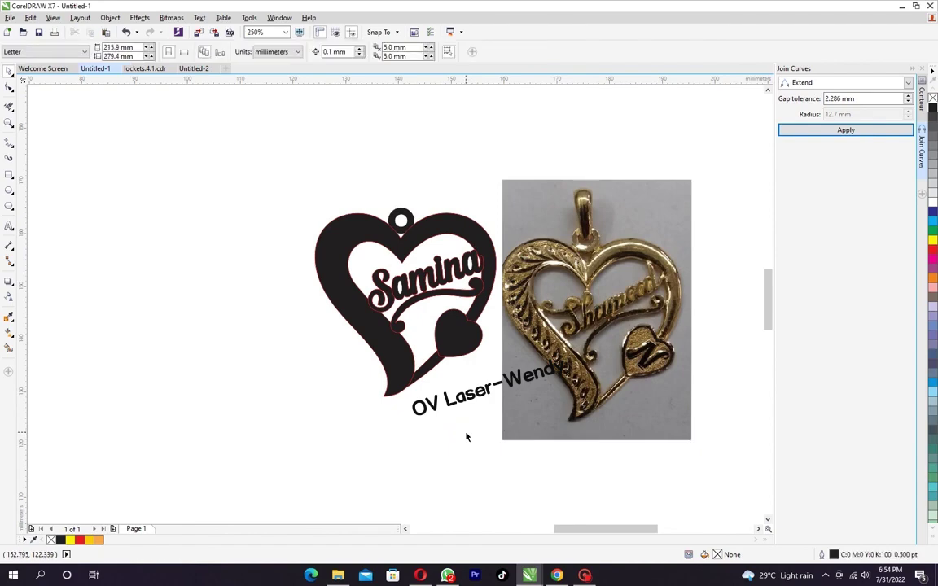
{"action": "left_click", "coordinate": [586, 575]}
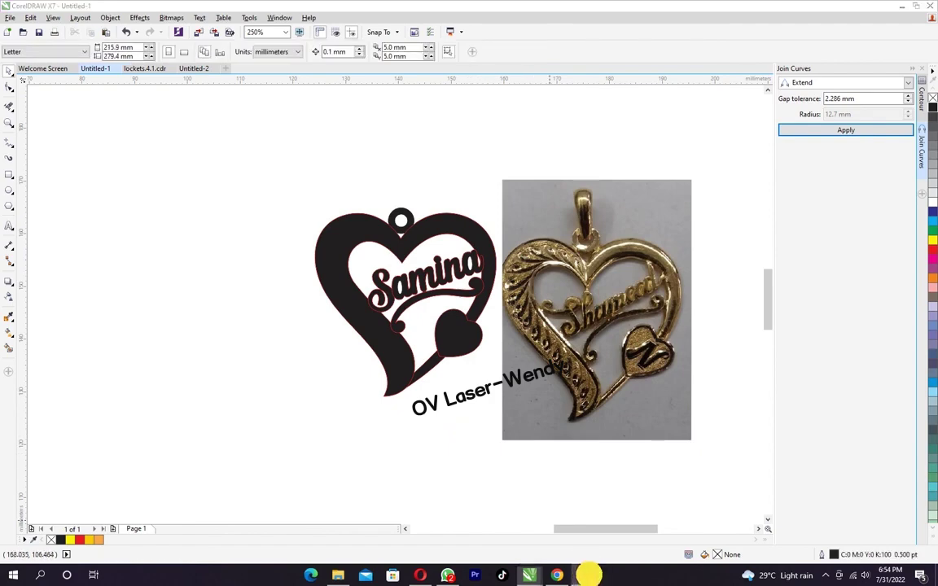